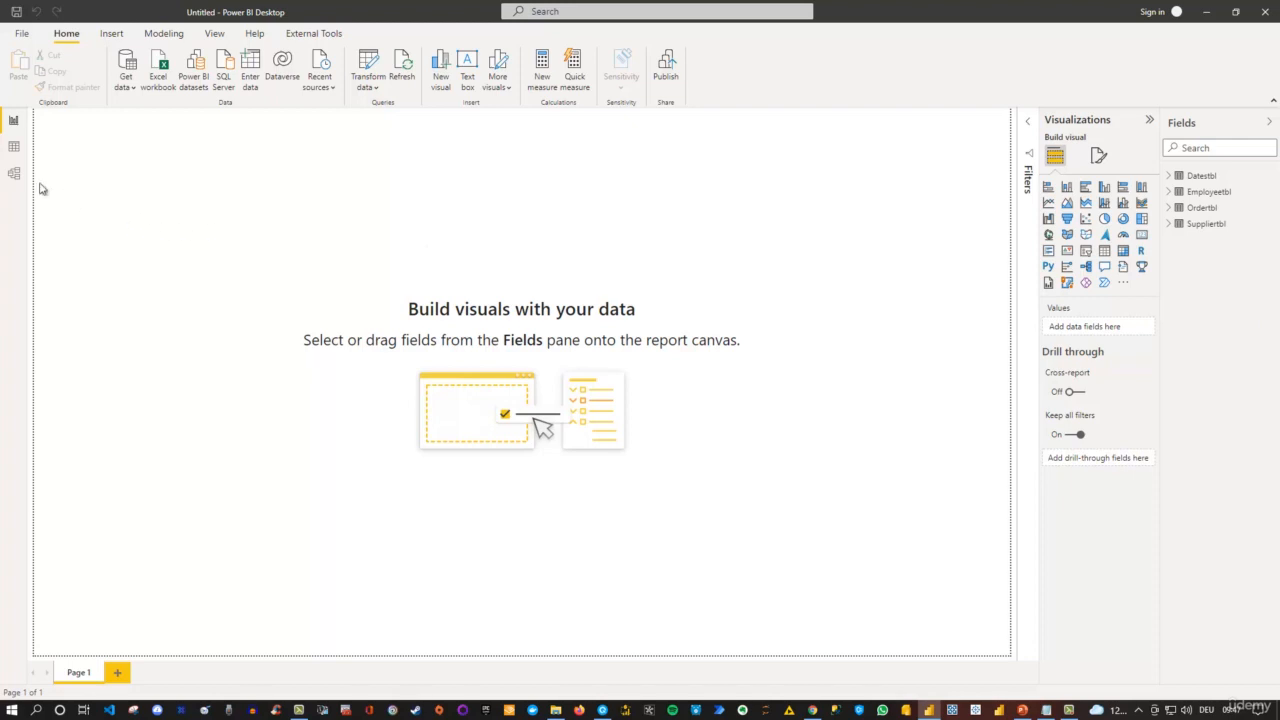
Open the data model diagram and move Suppliertbl up, level with Employeetbl and on the other side of Ordertbl.
{"action": "left_click", "coordinate": [14, 174]}
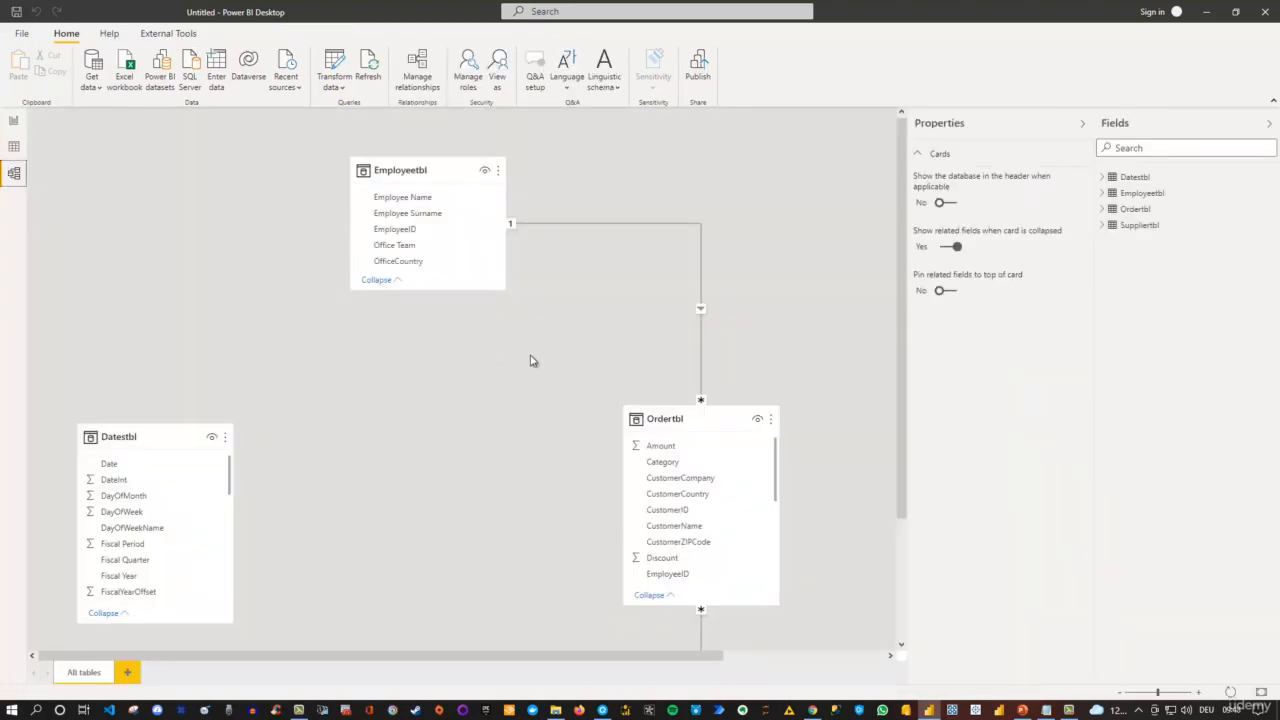
{"action": "scroll", "coordinate": [481, 354], "scroll_direction": "down", "scroll_amount": 1}
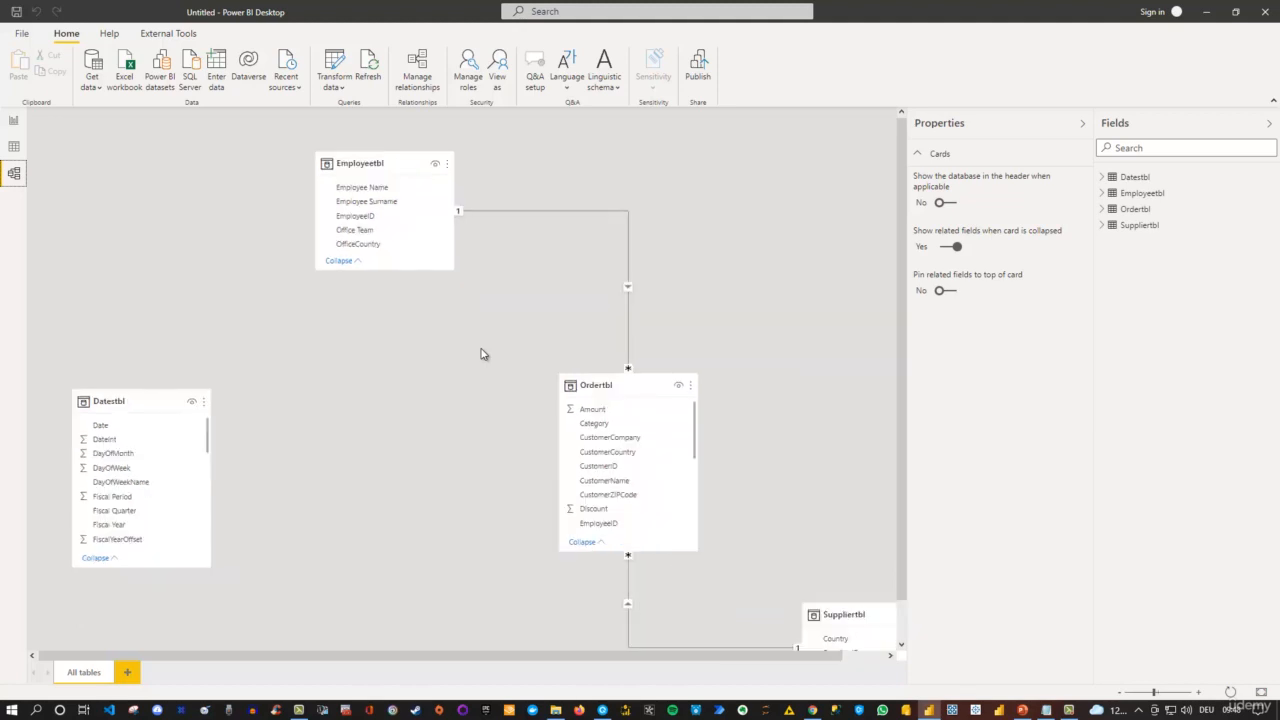
{"action": "scroll", "coordinate": [481, 354], "scroll_direction": "down", "scroll_amount": 1}
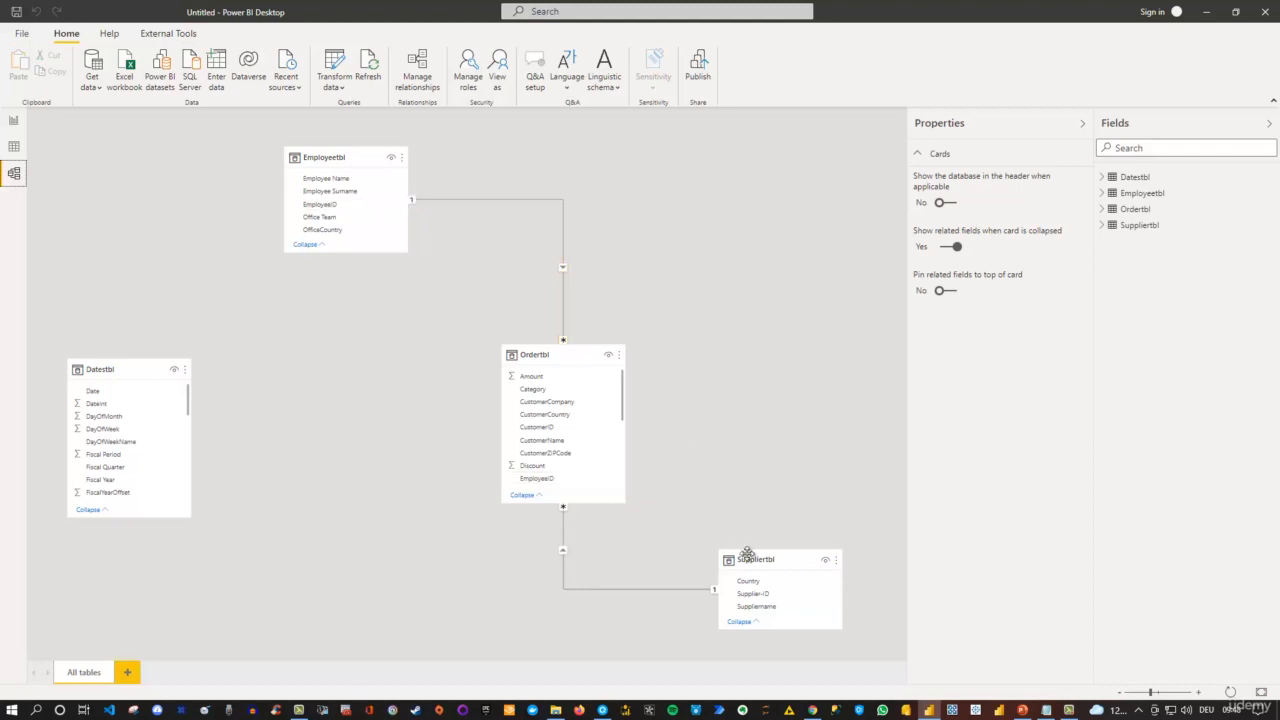
{"action": "left_click_drag", "start_coordinate": [755, 561], "coordinate": [790, 168]}
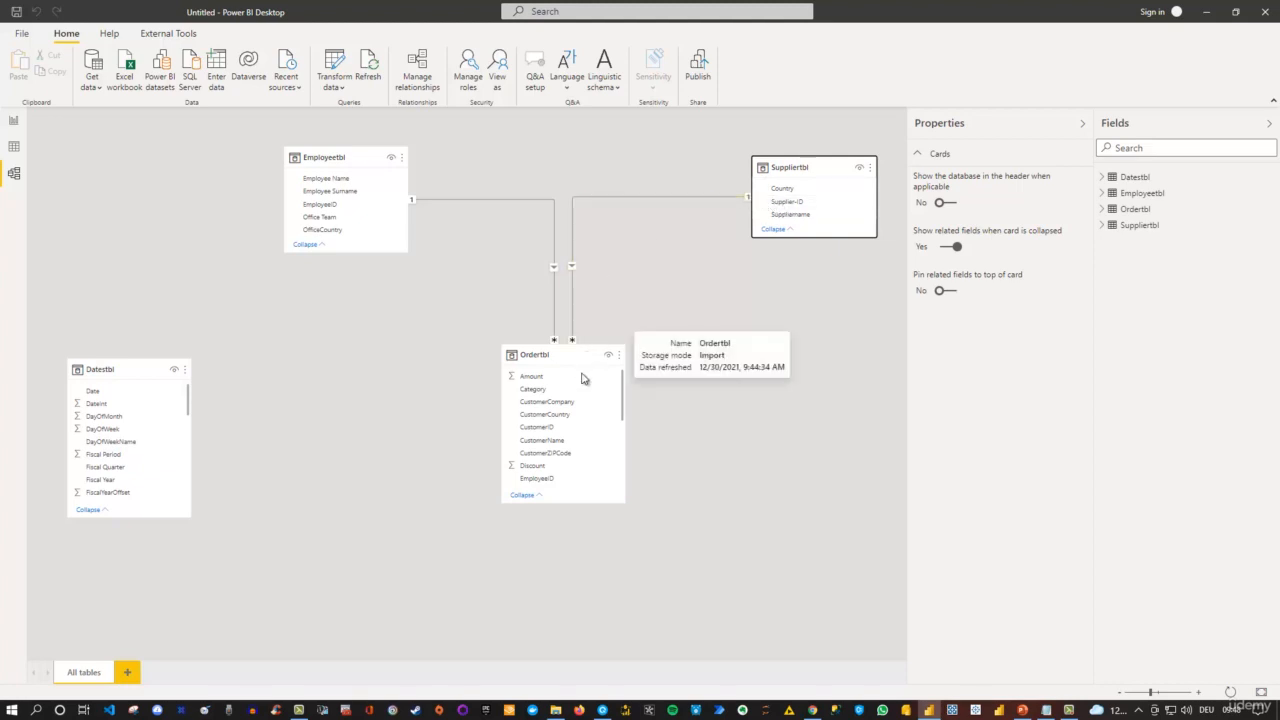
Look through the Ordertbl fields and move the Ordertbl card lower, leaving space beneath Employeetbl and Suppliertbl.
{"action": "scroll", "coordinate": [577, 400], "scroll_direction": "down", "scroll_amount": 1}
{"action": "scroll", "coordinate": [577, 401], "scroll_direction": "down", "scroll_amount": 3}
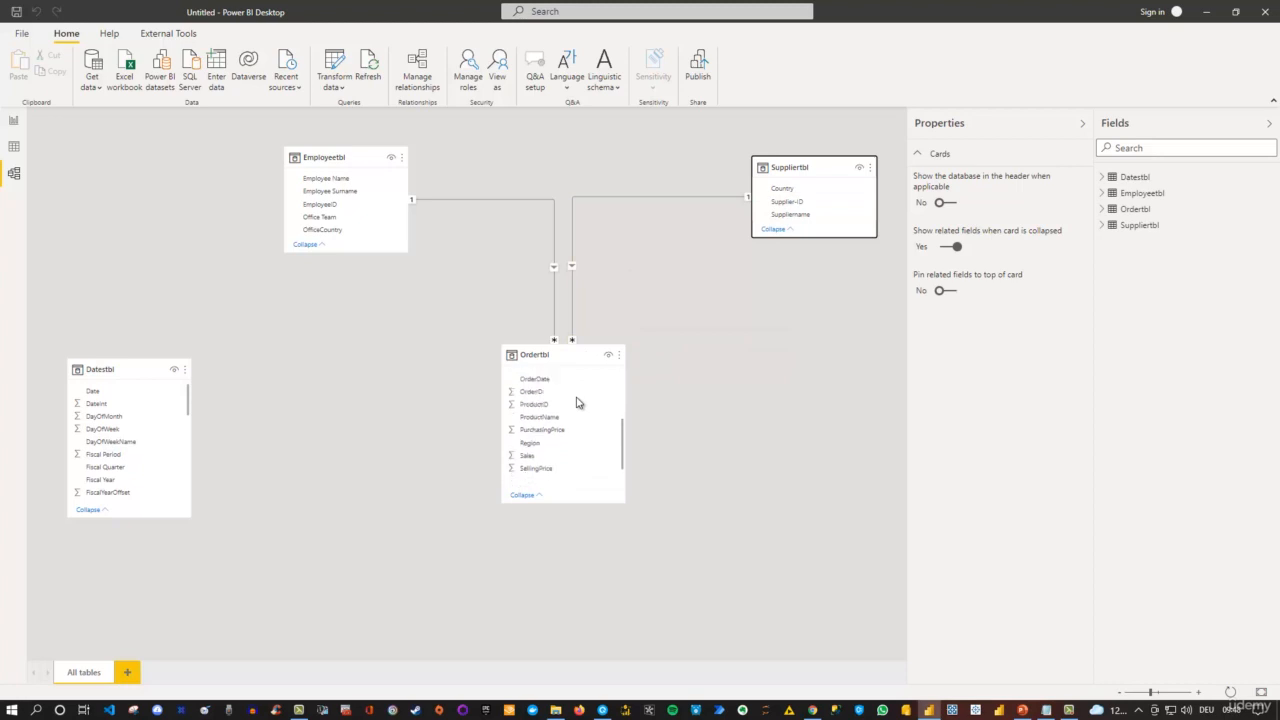
{"action": "scroll", "coordinate": [575, 420], "scroll_direction": "down", "scroll_amount": 1}
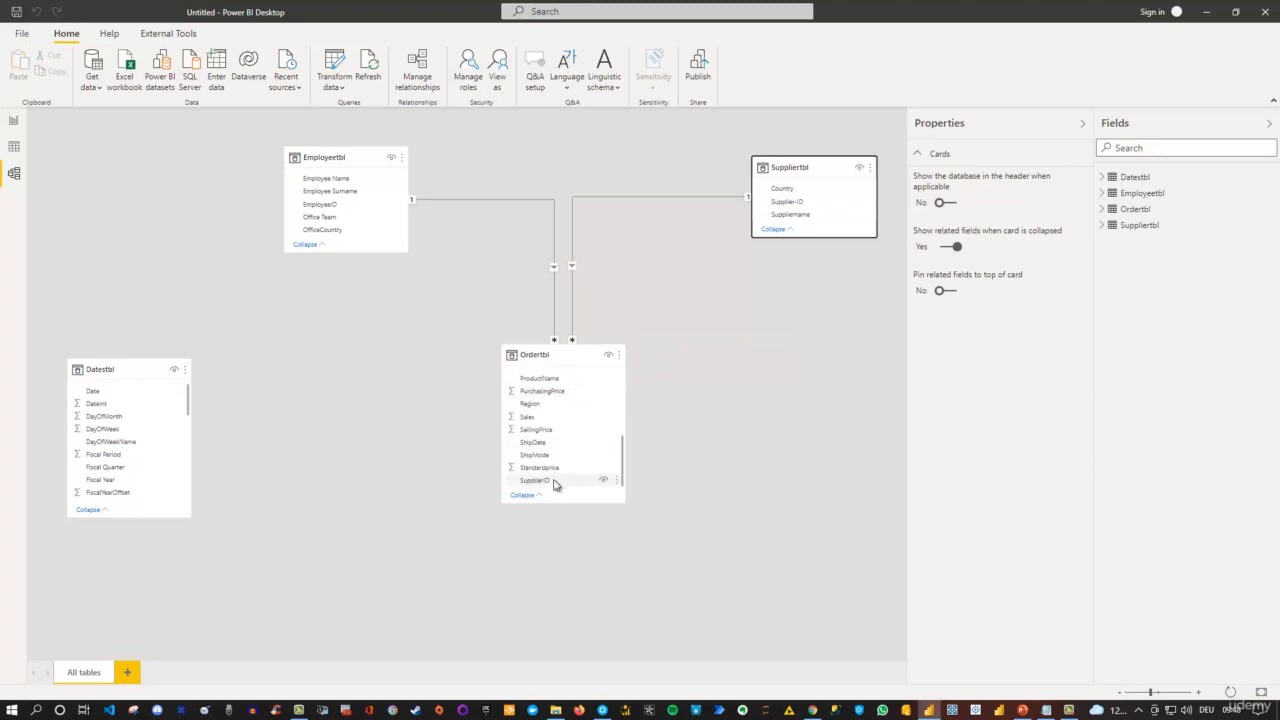
{"action": "right_click", "coordinate": [654, 200]}
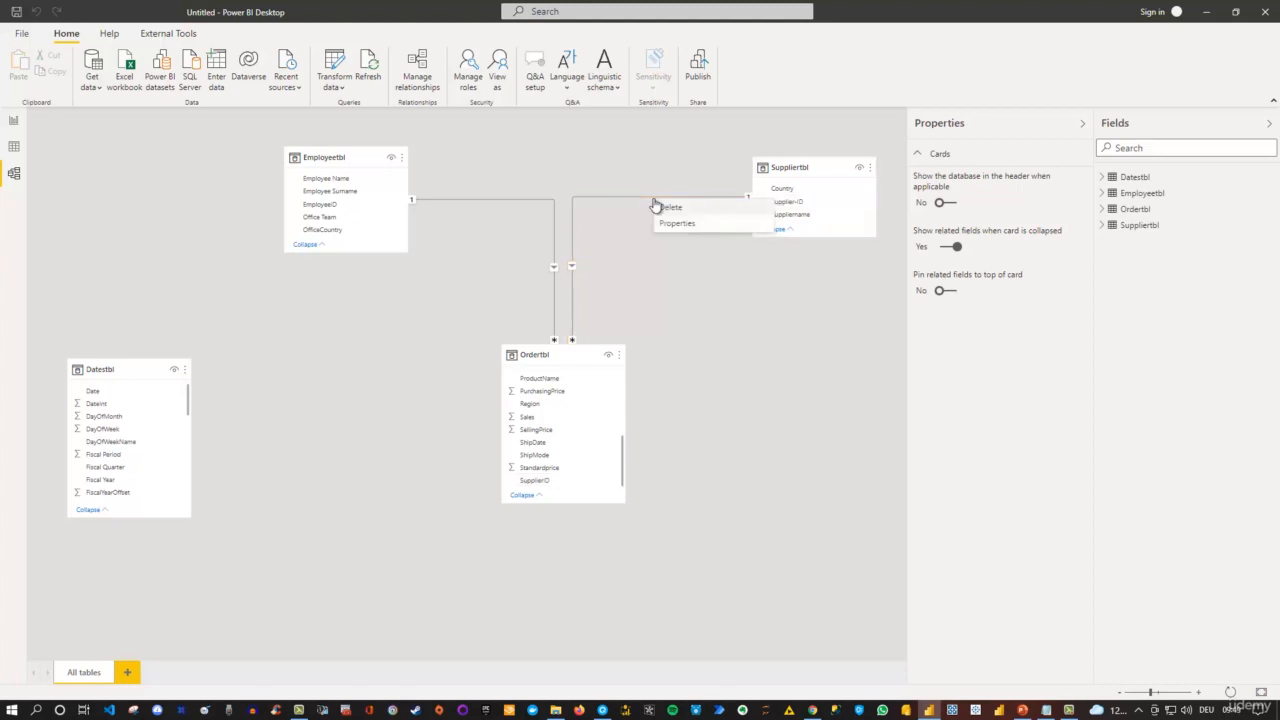
{"action": "left_click", "coordinate": [704, 302]}
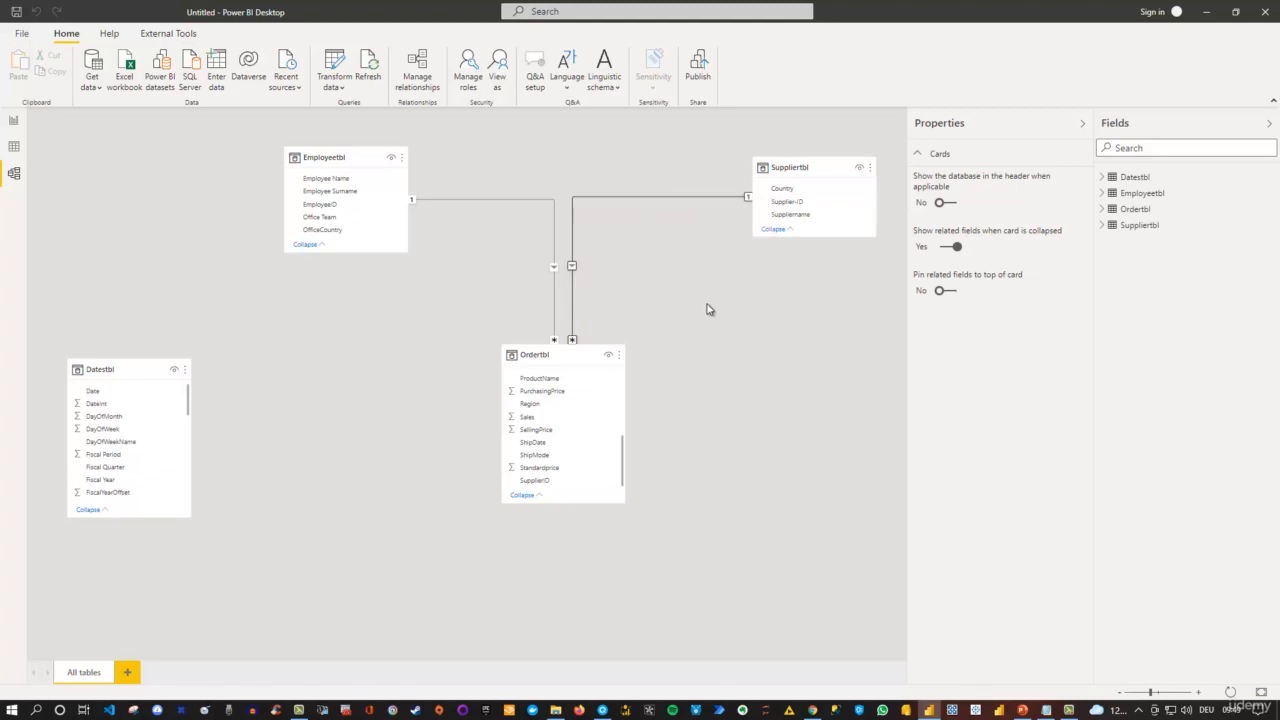
{"action": "left_click_drag", "start_coordinate": [572, 355], "coordinate": [570, 444]}
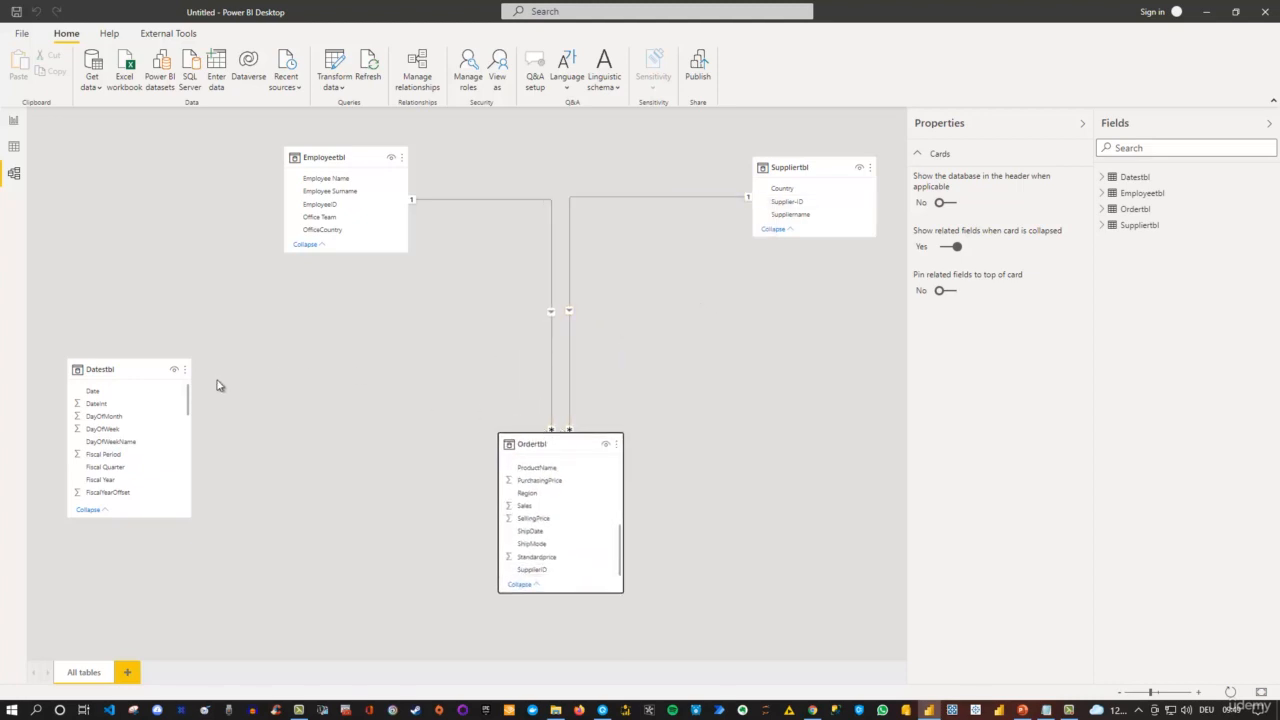
Place the Datestbl card between Employeetbl and Suppliertbl, above Ordertbl in the model diagram.
{"action": "left_click_drag", "start_coordinate": [107, 369], "coordinate": [250, 312]}
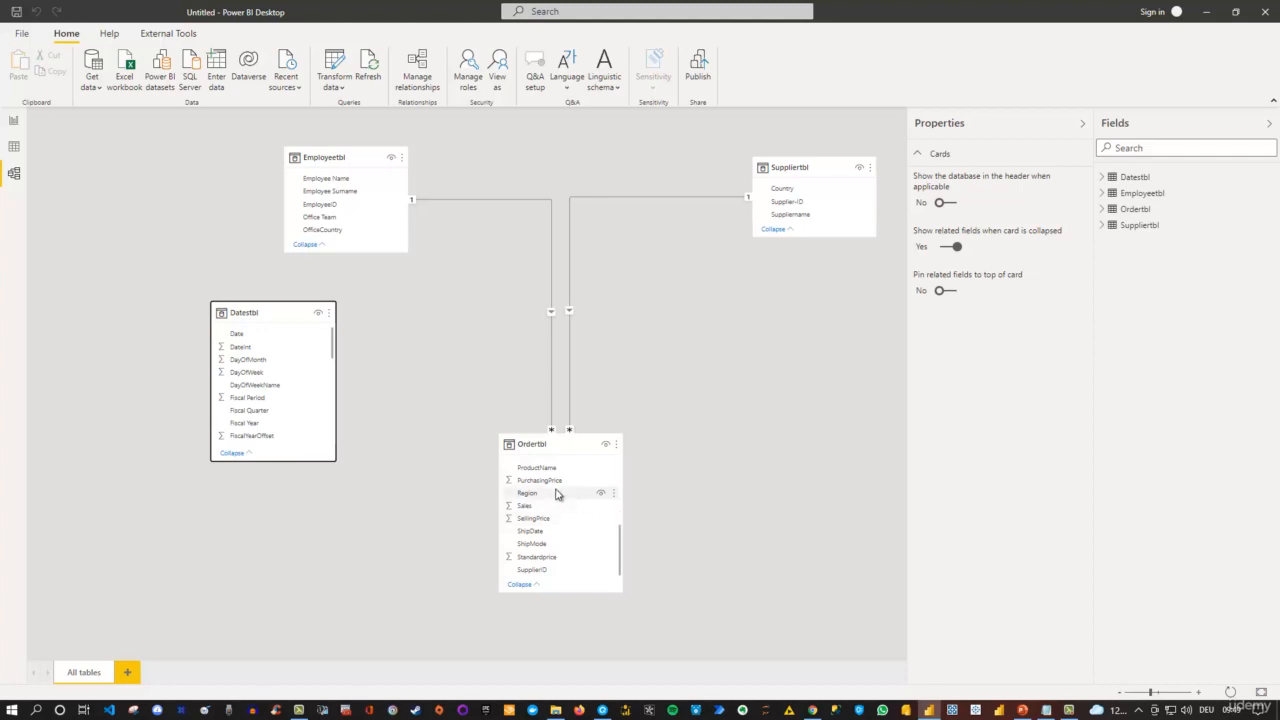
{"action": "scroll", "coordinate": [557, 497], "scroll_direction": "up", "scroll_amount": 4}
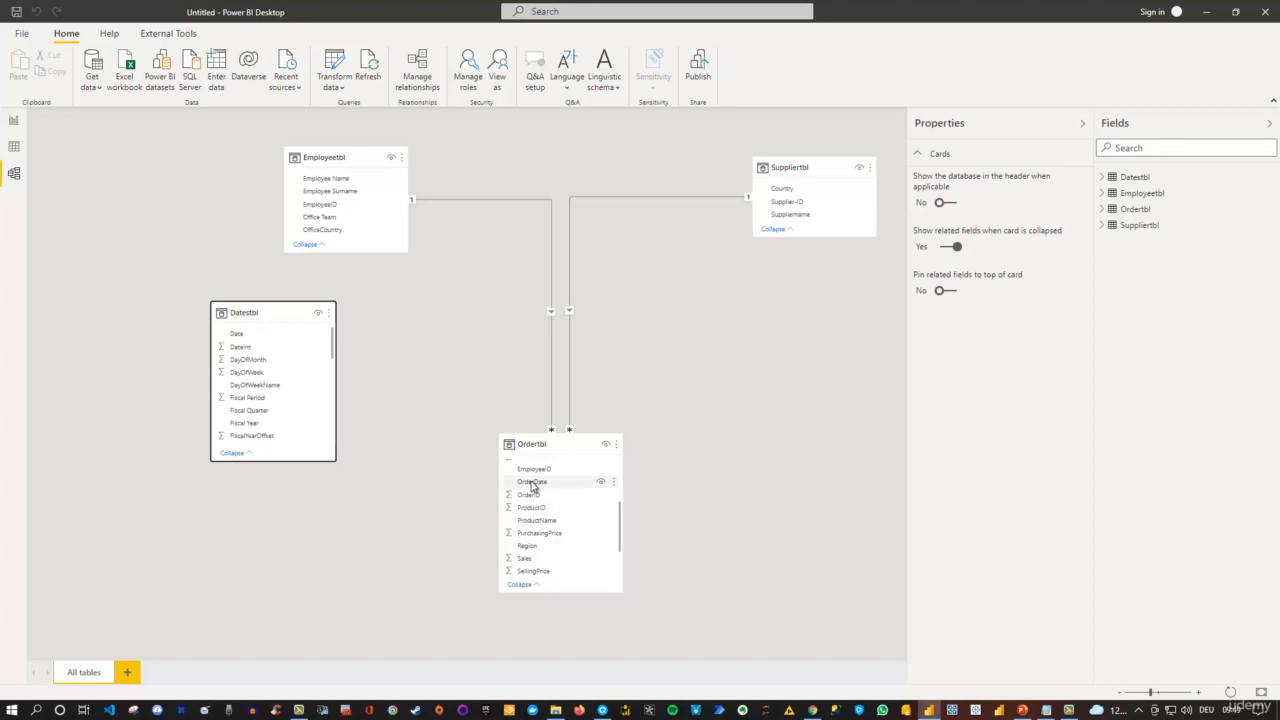
{"action": "scroll", "coordinate": [535, 500], "scroll_direction": "down", "scroll_amount": 3}
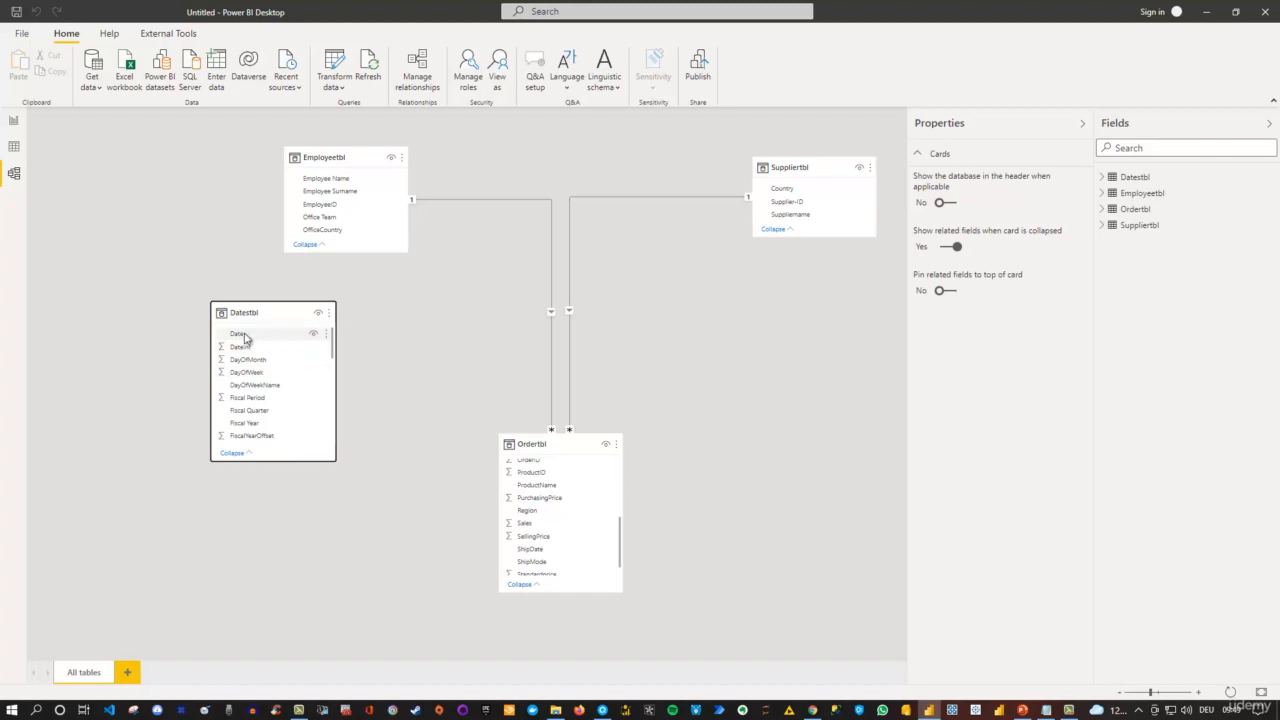
{"action": "scroll", "coordinate": [552, 500], "scroll_direction": "up", "scroll_amount": 2}
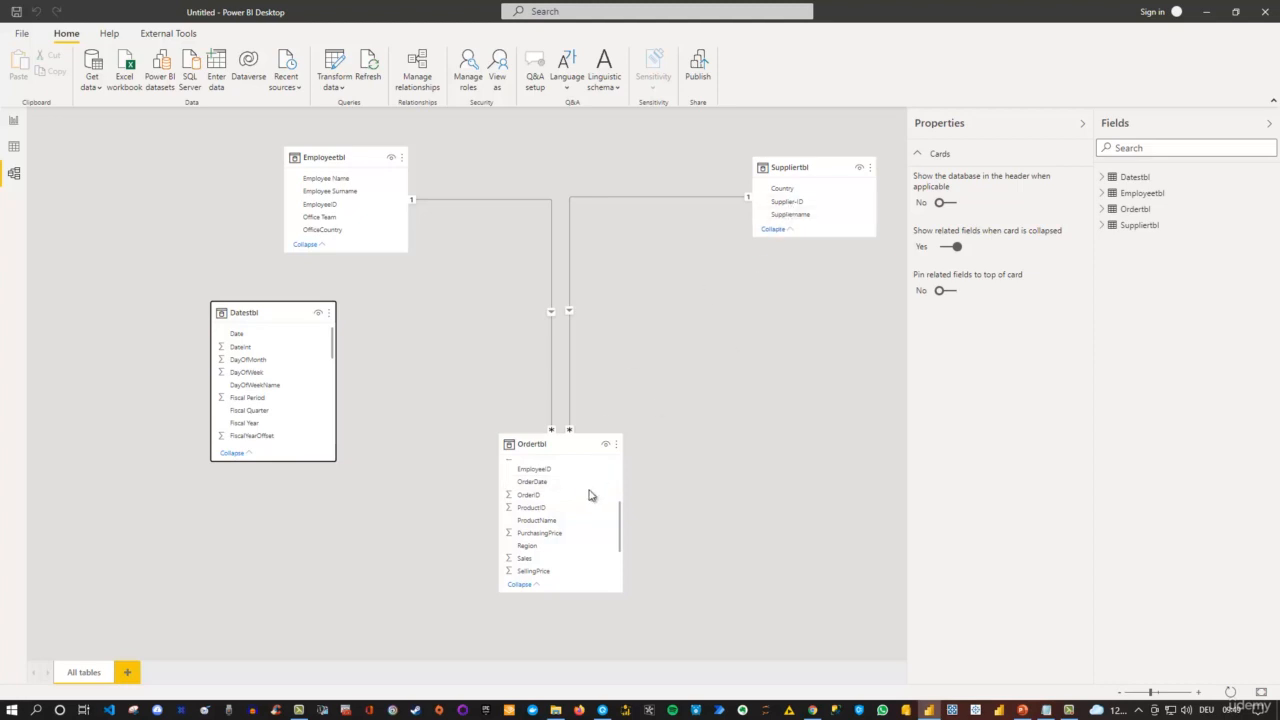
{"action": "scroll", "coordinate": [590, 495], "scroll_direction": "down", "scroll_amount": 3}
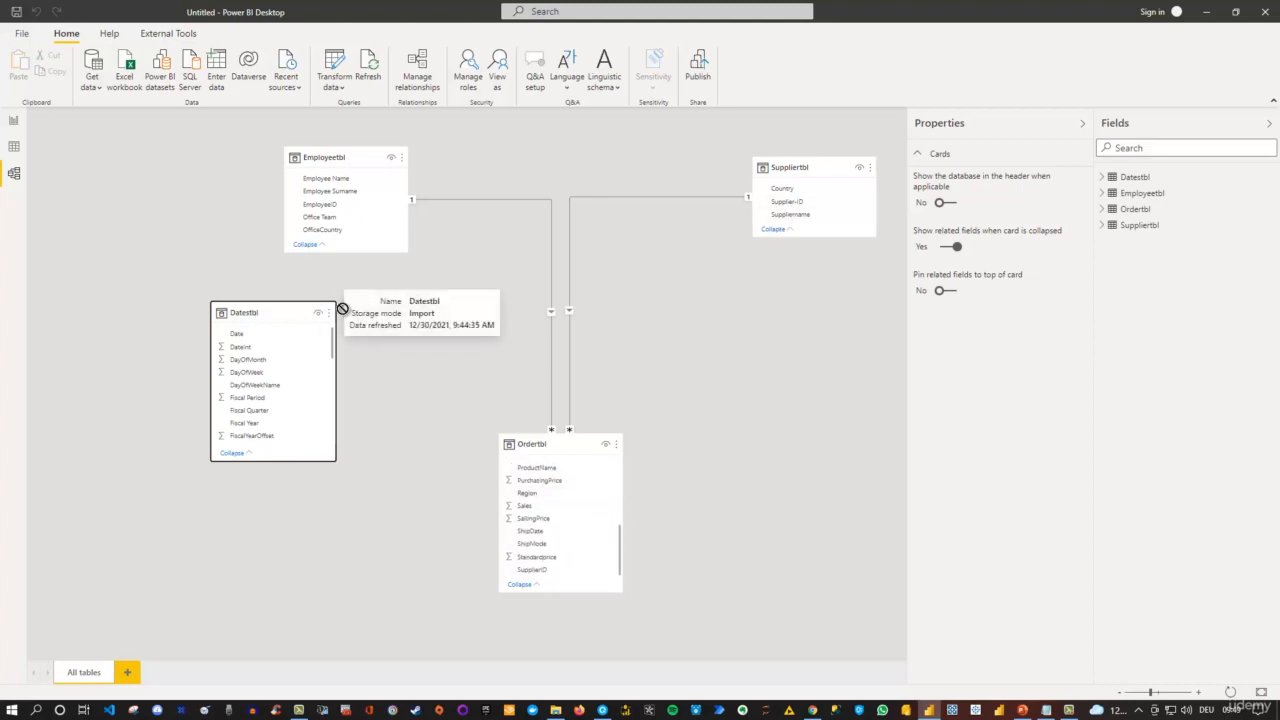
{"action": "left_click_drag", "start_coordinate": [262, 314], "coordinate": [562, 164]}
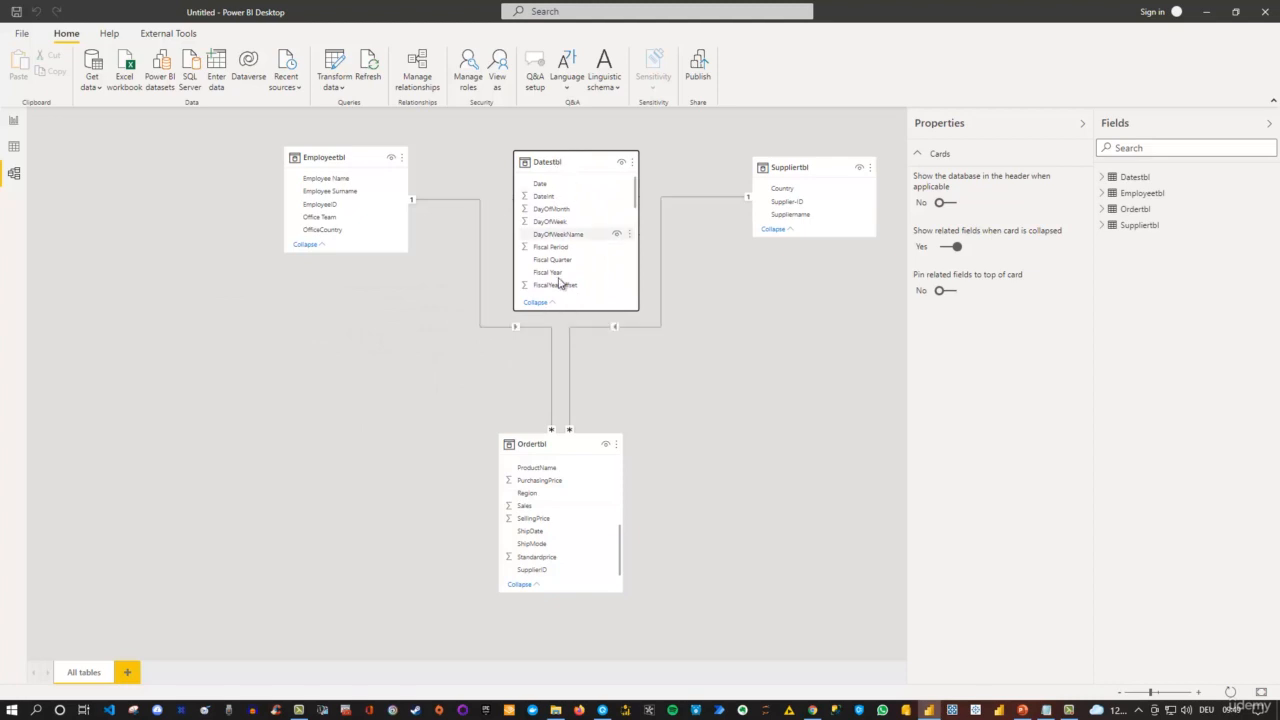
Create a relationship from Date in Datestbl to OrderDate in Ordertbl, and shift the Ordertbl card slightly lower.
{"action": "scroll", "coordinate": [560, 560], "scroll_direction": "up", "scroll_amount": 4}
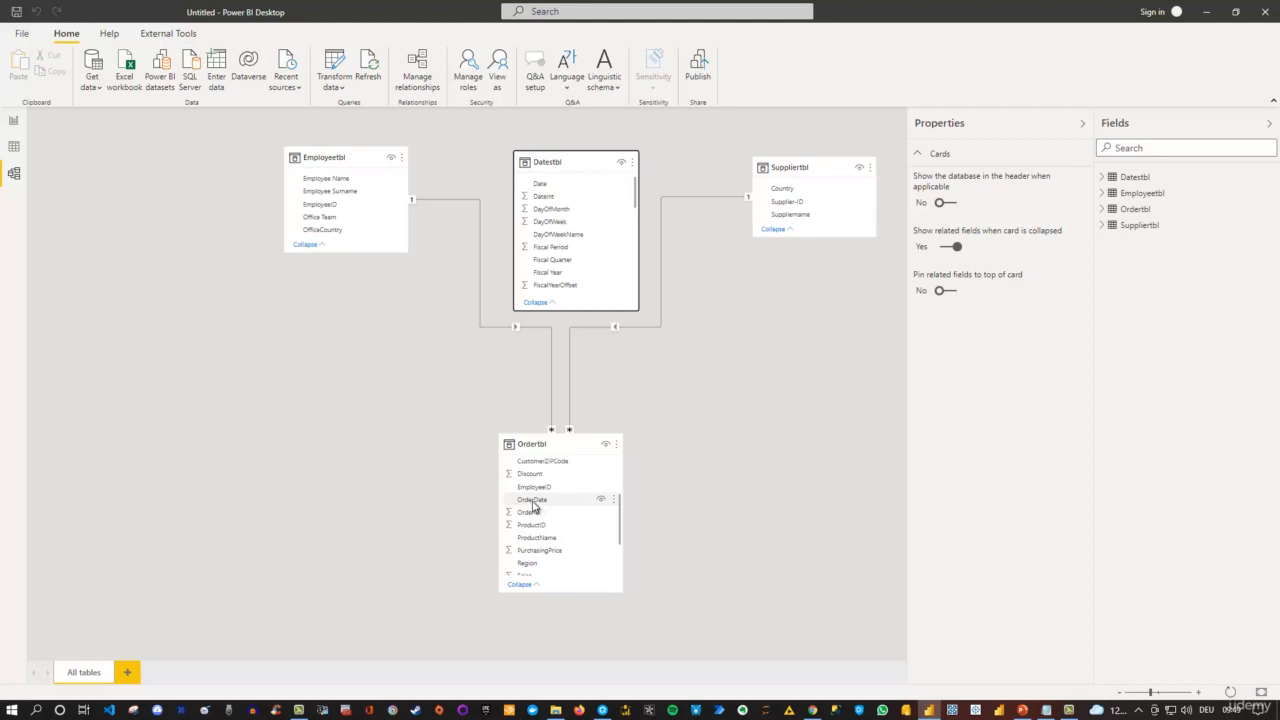
{"action": "left_click", "coordinate": [543, 187]}
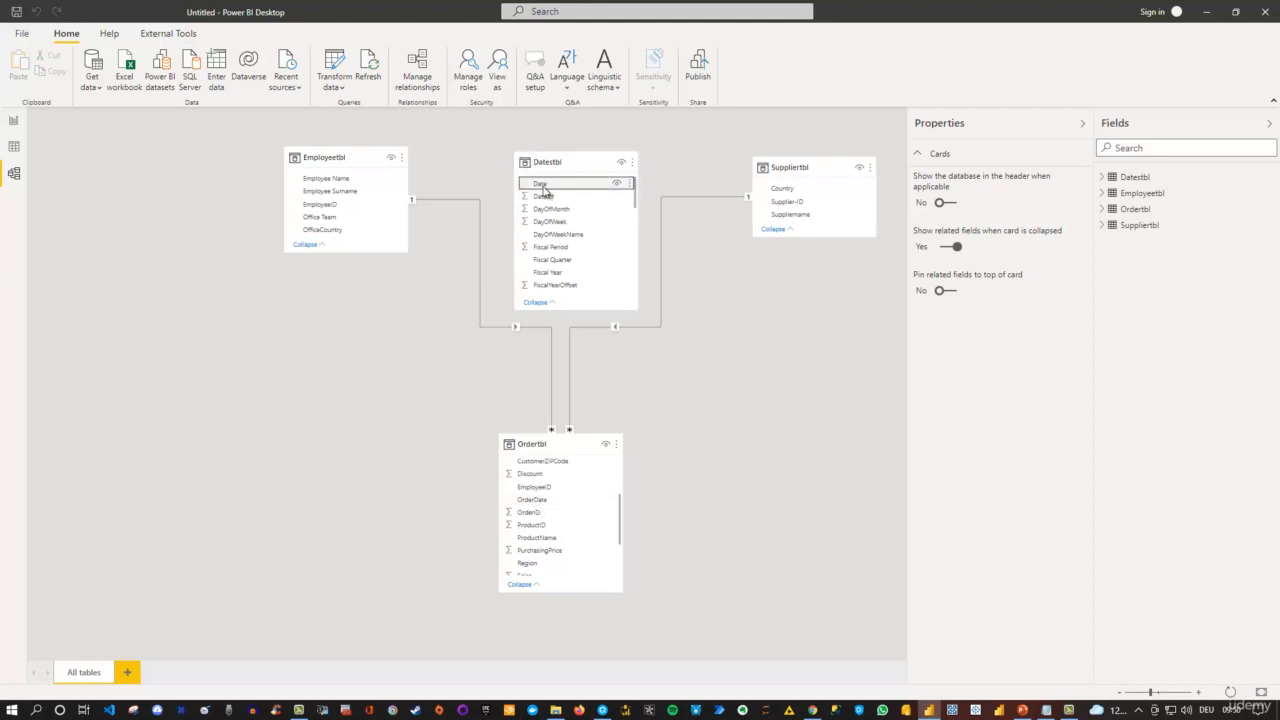
{"action": "left_click_drag", "start_coordinate": [543, 190], "coordinate": [551, 503]}
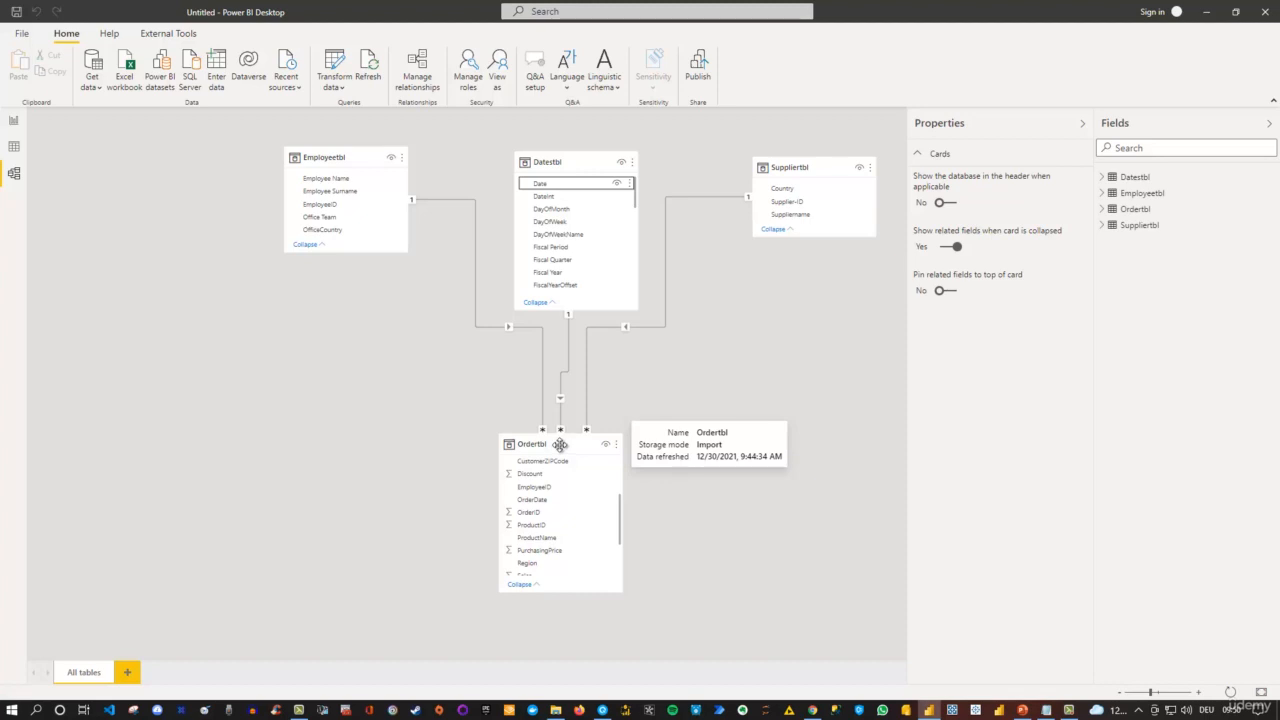
{"action": "left_click_drag", "start_coordinate": [560, 445], "coordinate": [561, 480]}
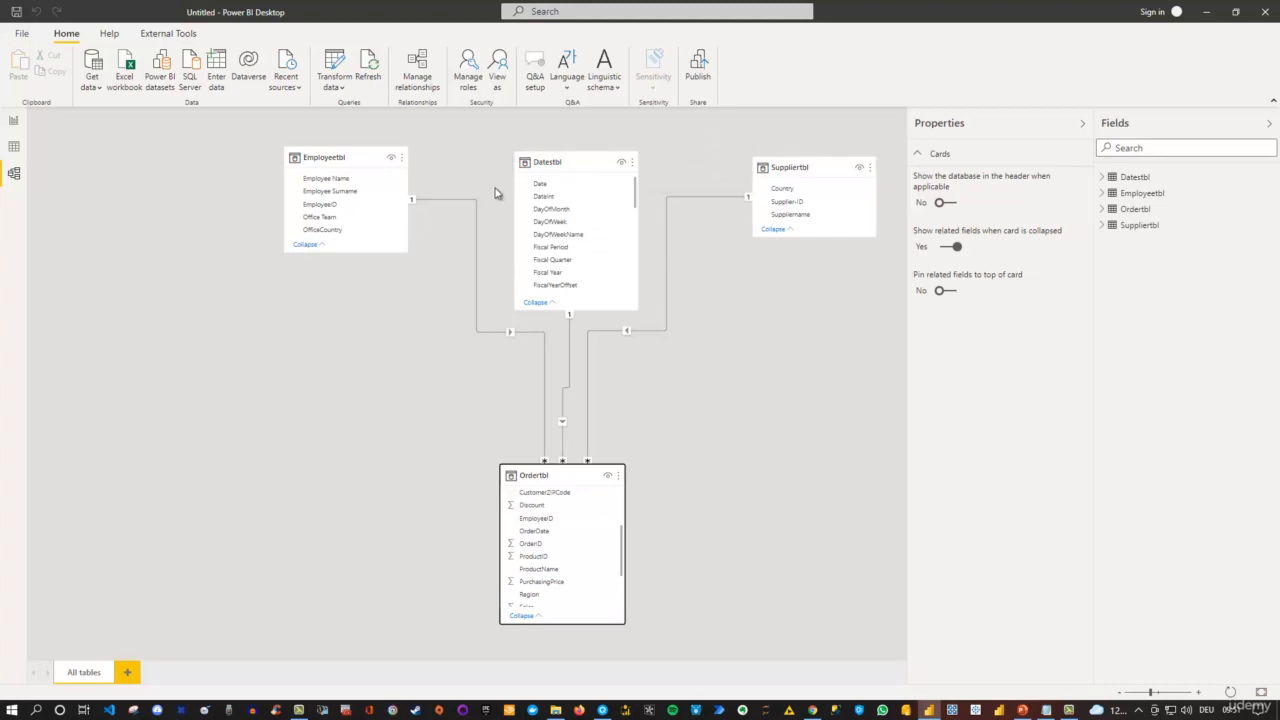
Return to the report and load a new, empty manually entered table named Measurestbl.
{"action": "left_click", "coordinate": [13, 121]}
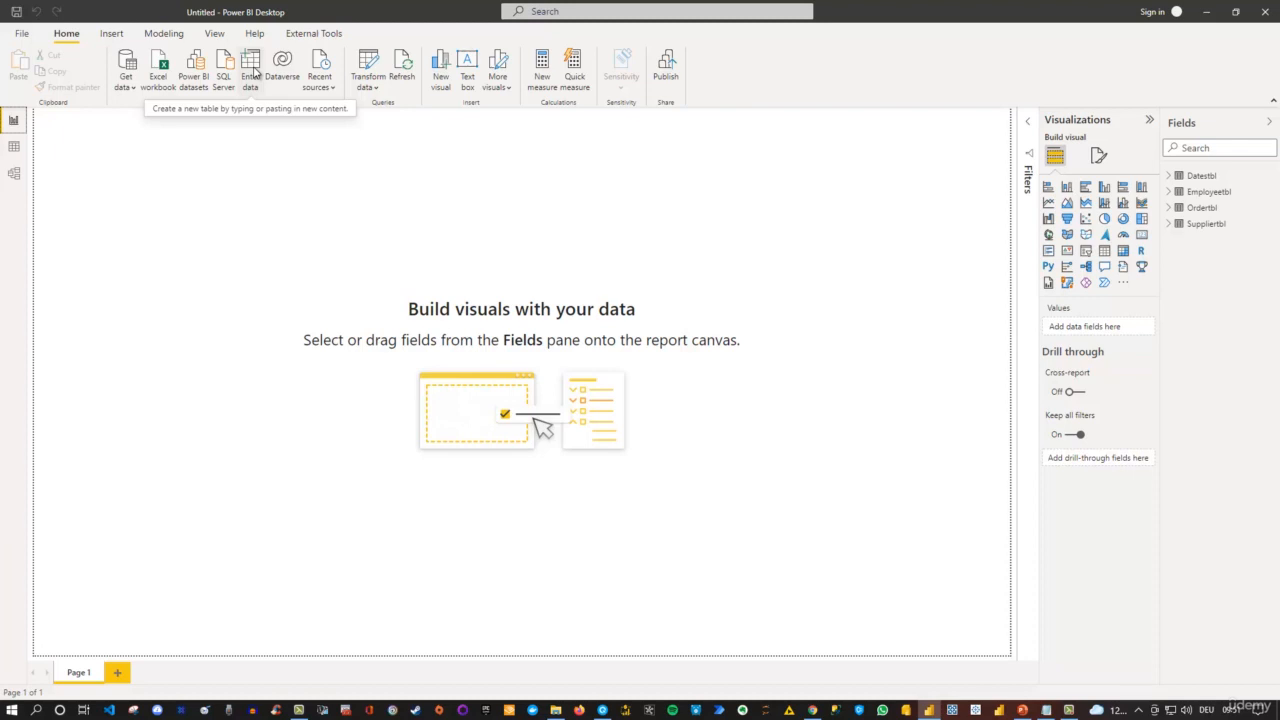
{"action": "left_click", "coordinate": [254, 72]}
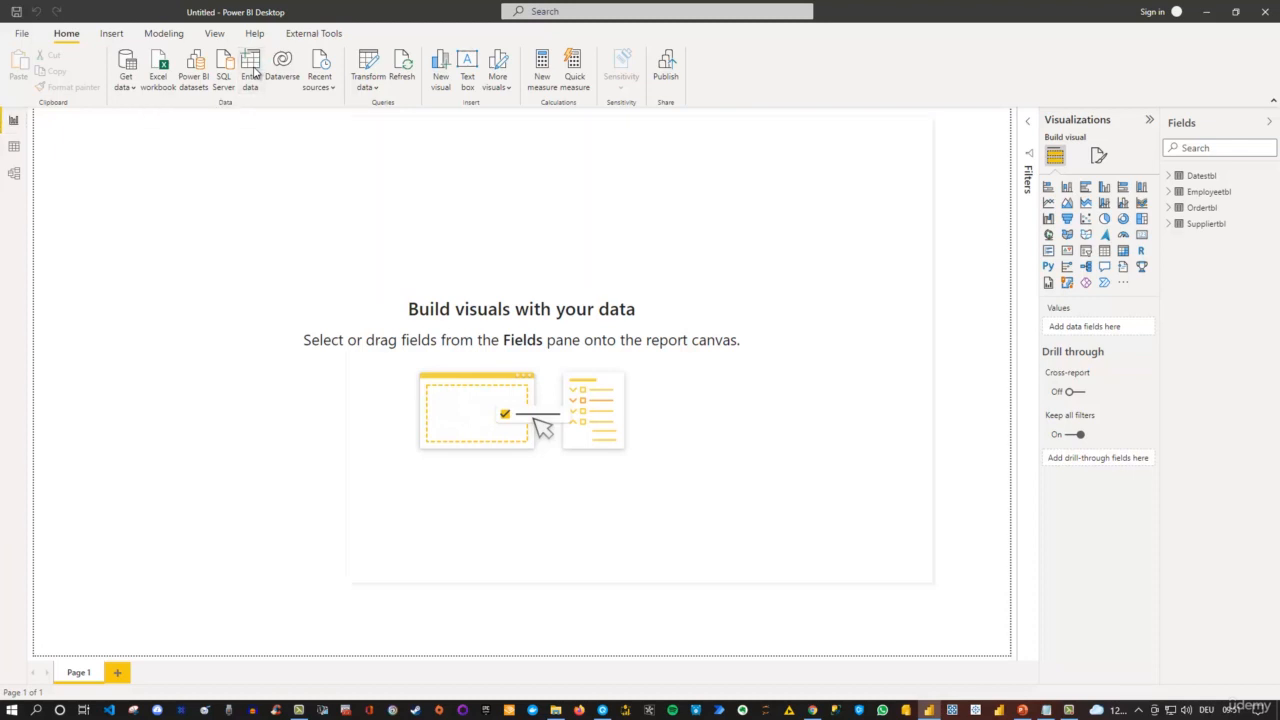
{"action": "double_click", "coordinate": [420, 521]}
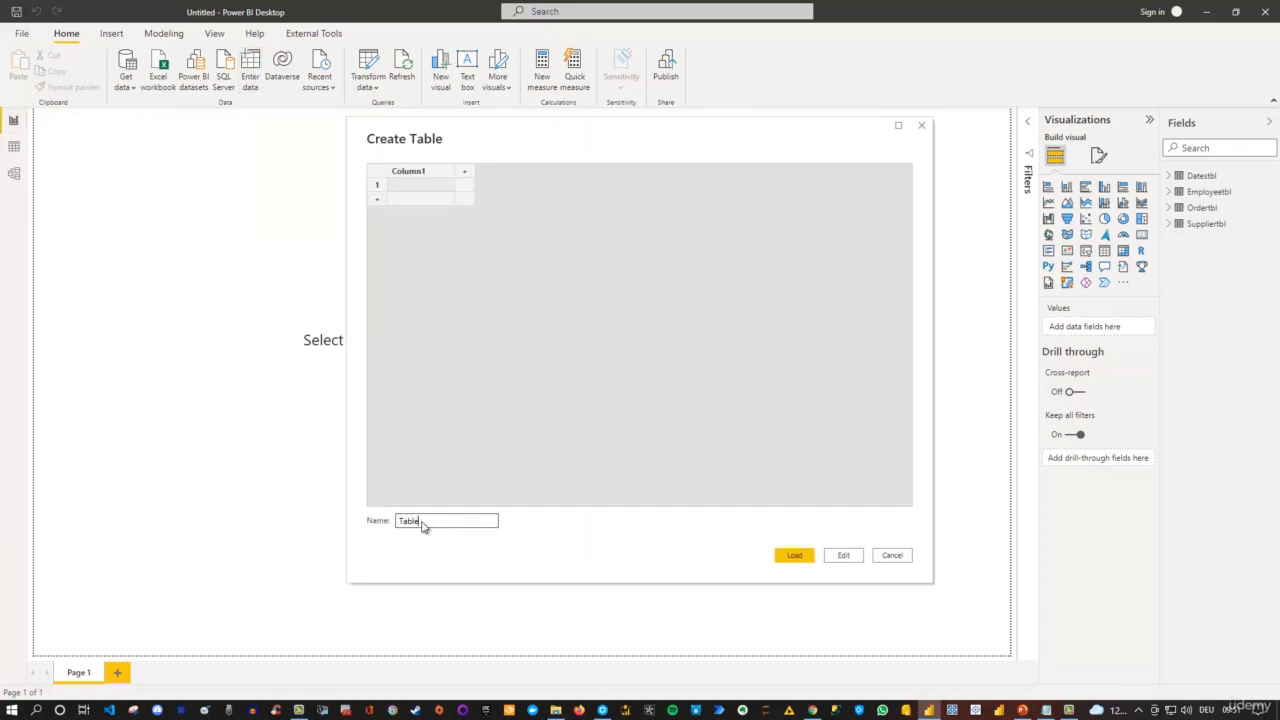
{"action": "type", "text": "Measurest"}
{"action": "left_click", "coordinate": [403, 190]}
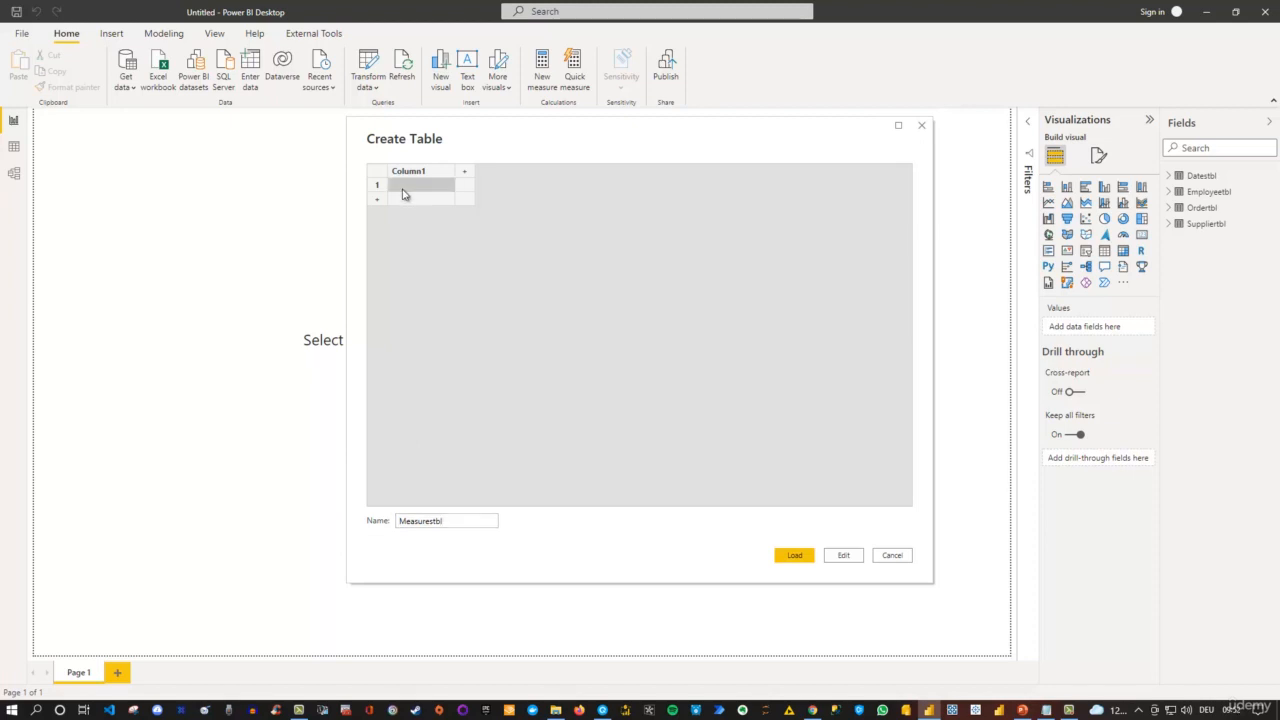
{"action": "left_click", "coordinate": [794, 556]}
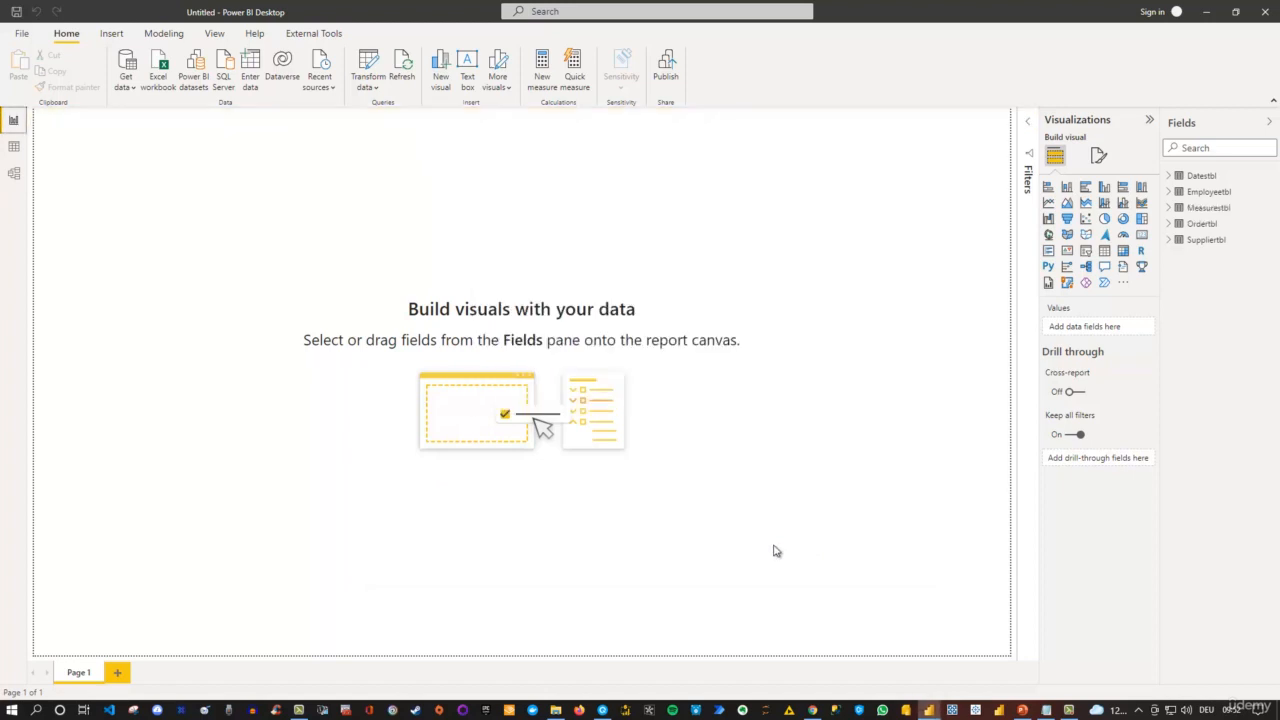
Add a new measure to Measurestbl, enlarge the formula text, and name the measure TotalSales.
{"action": "right_click", "coordinate": [1207, 211]}
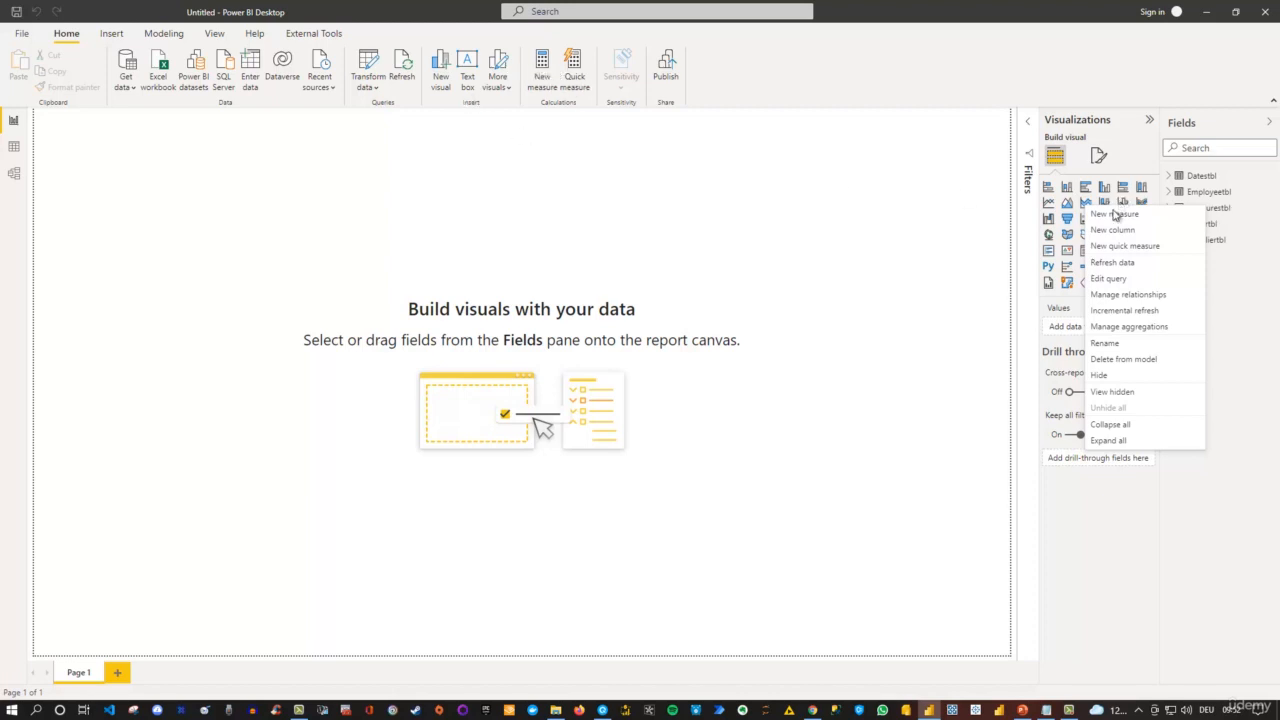
{"action": "left_click", "coordinate": [1114, 216]}
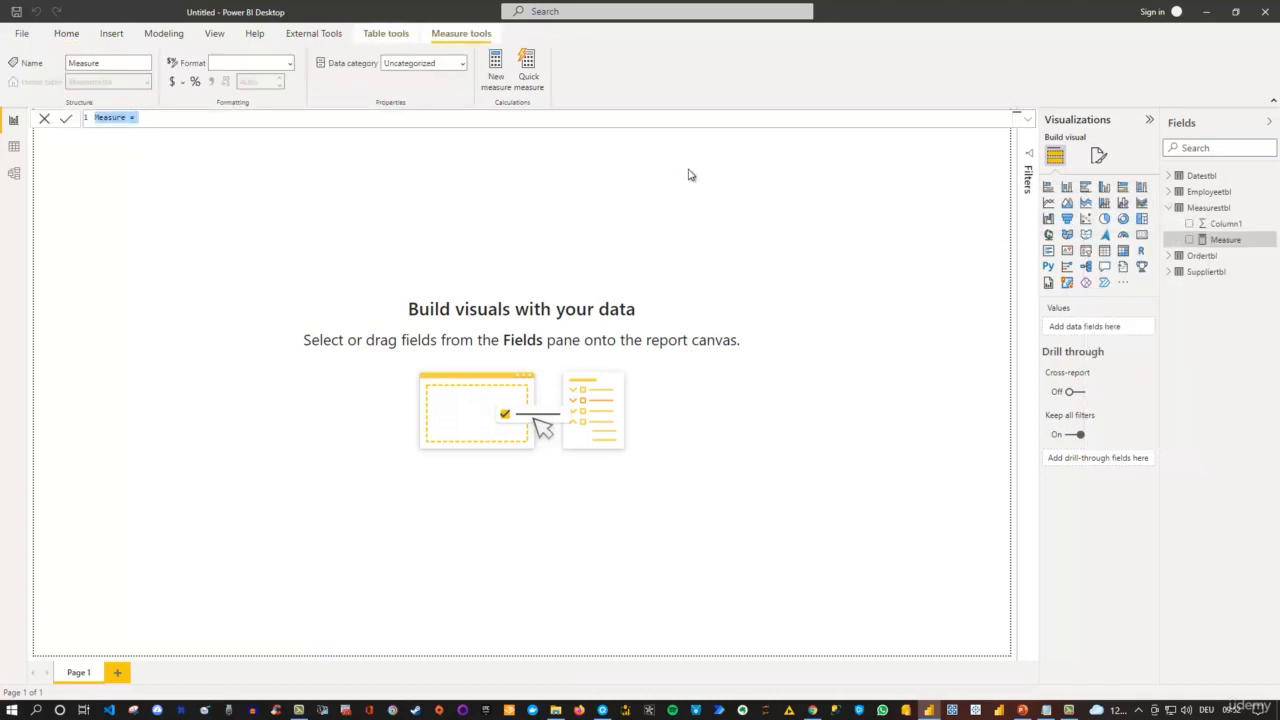
{"action": "scroll", "coordinate": [344, 126], "scroll_direction": "up", "scroll_amount": 5}
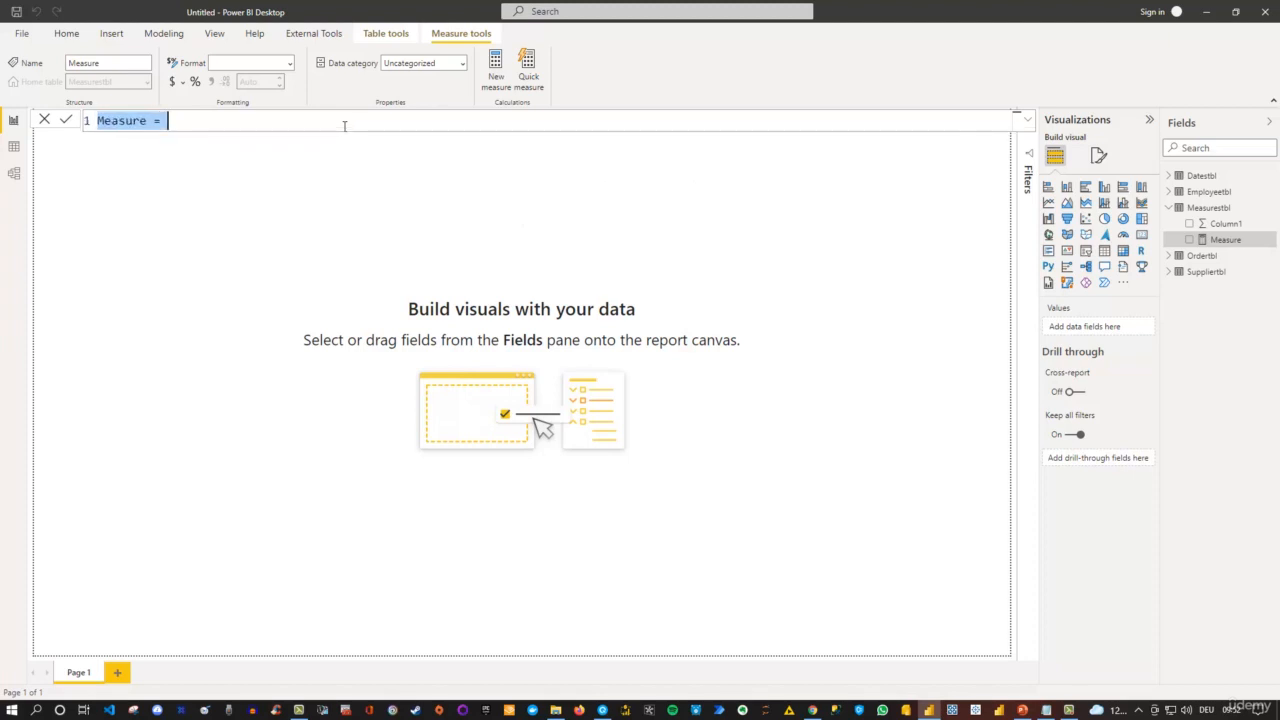
{"action": "scroll", "coordinate": [344, 126], "scroll_direction": "up", "scroll_amount": 1}
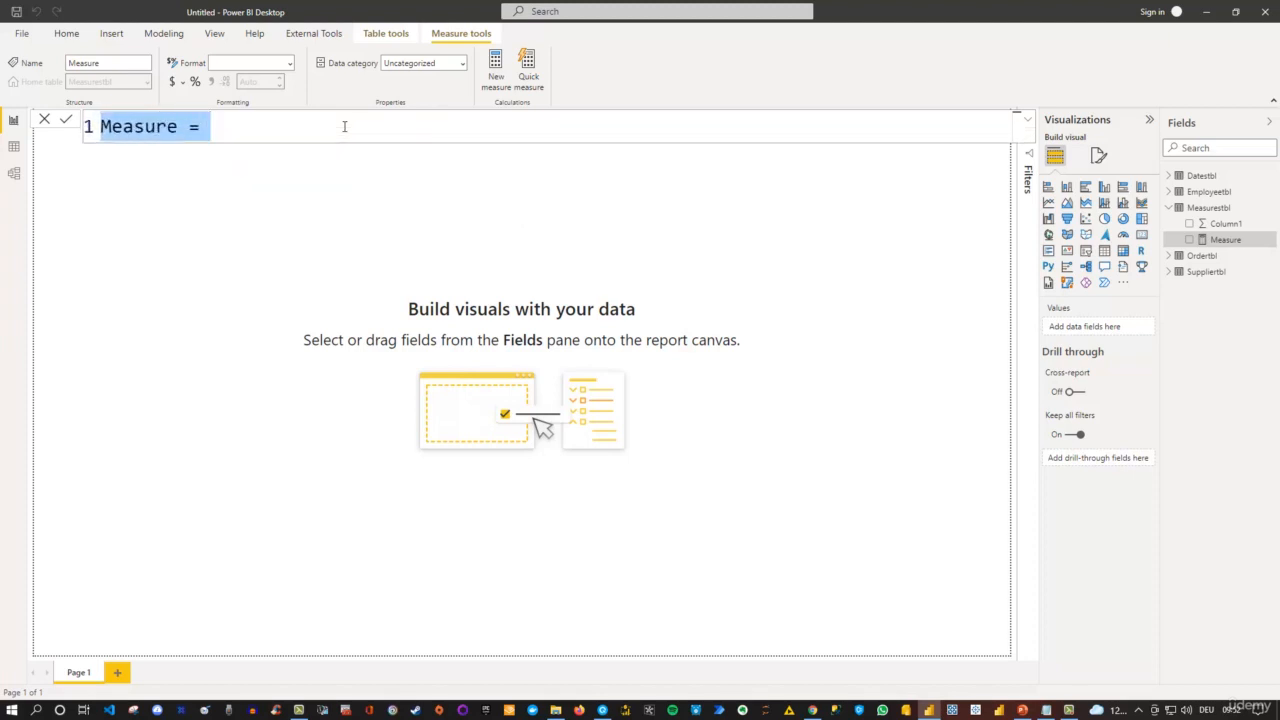
{"action": "type", "text": "Total"}
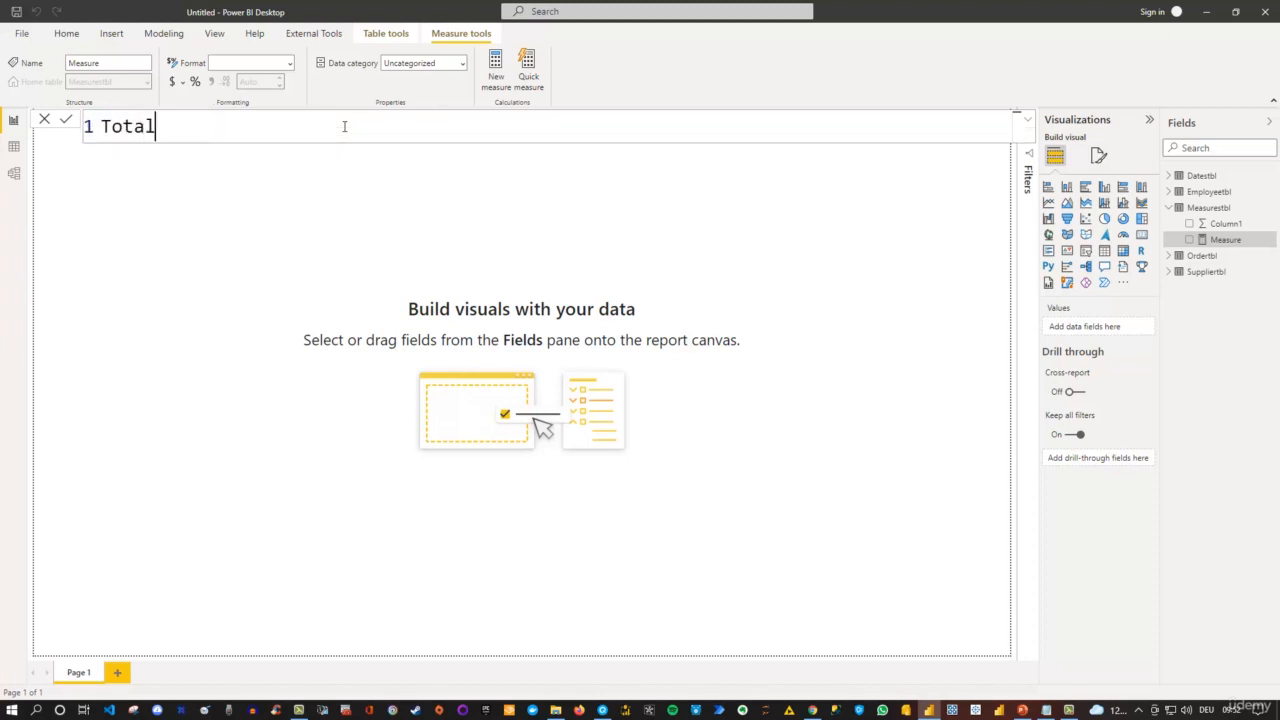
{"action": "type", "text": "Sales ="}
Expand the Ordertbl fields and write the TotalSales formula as SUMX(Ordertbl,Ordertbl[Amount]*Ordertbl[SellingPrice]).
{"action": "left_click", "coordinate": [1171, 257]}
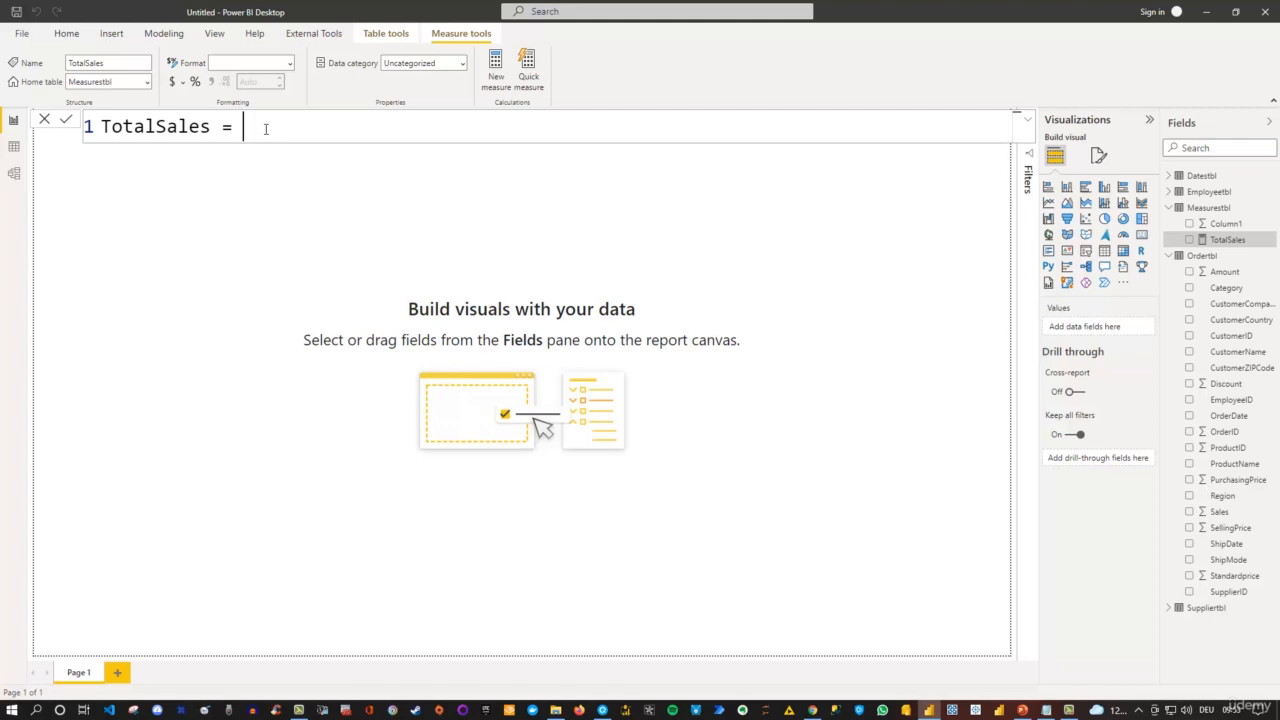
{"action": "type", "text": "SUMX"}
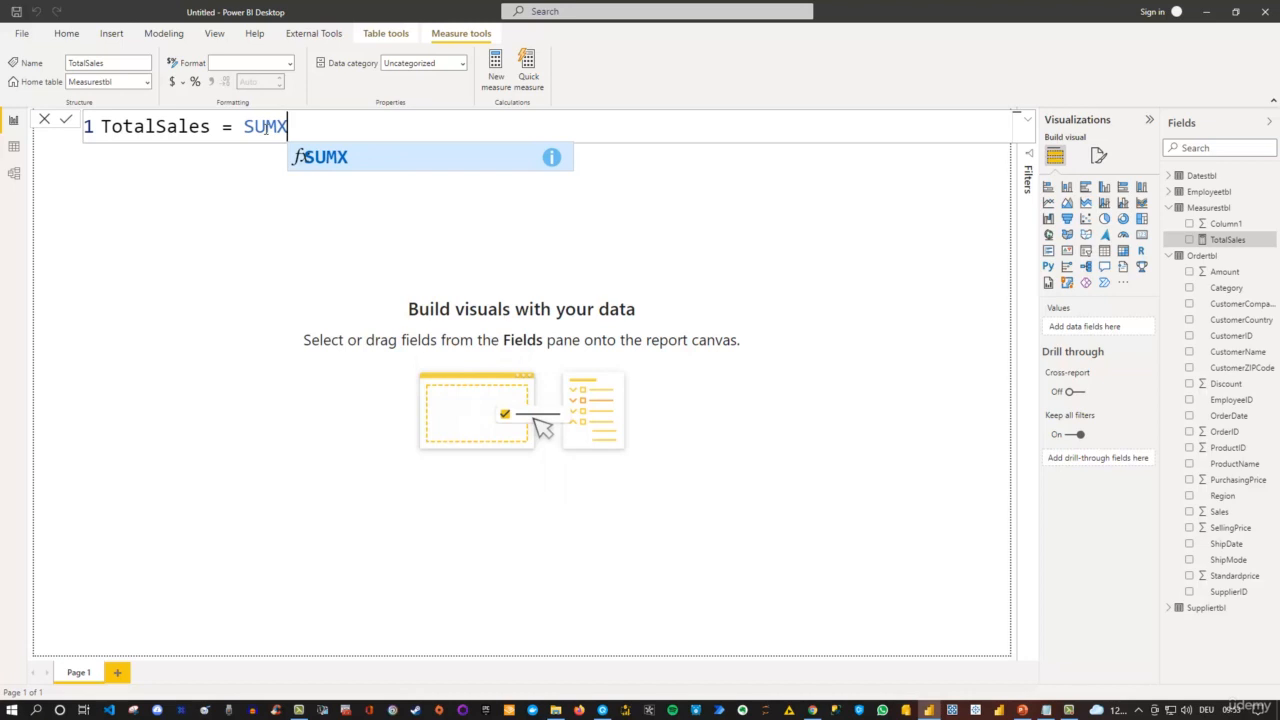
{"action": "type", "text": "("}
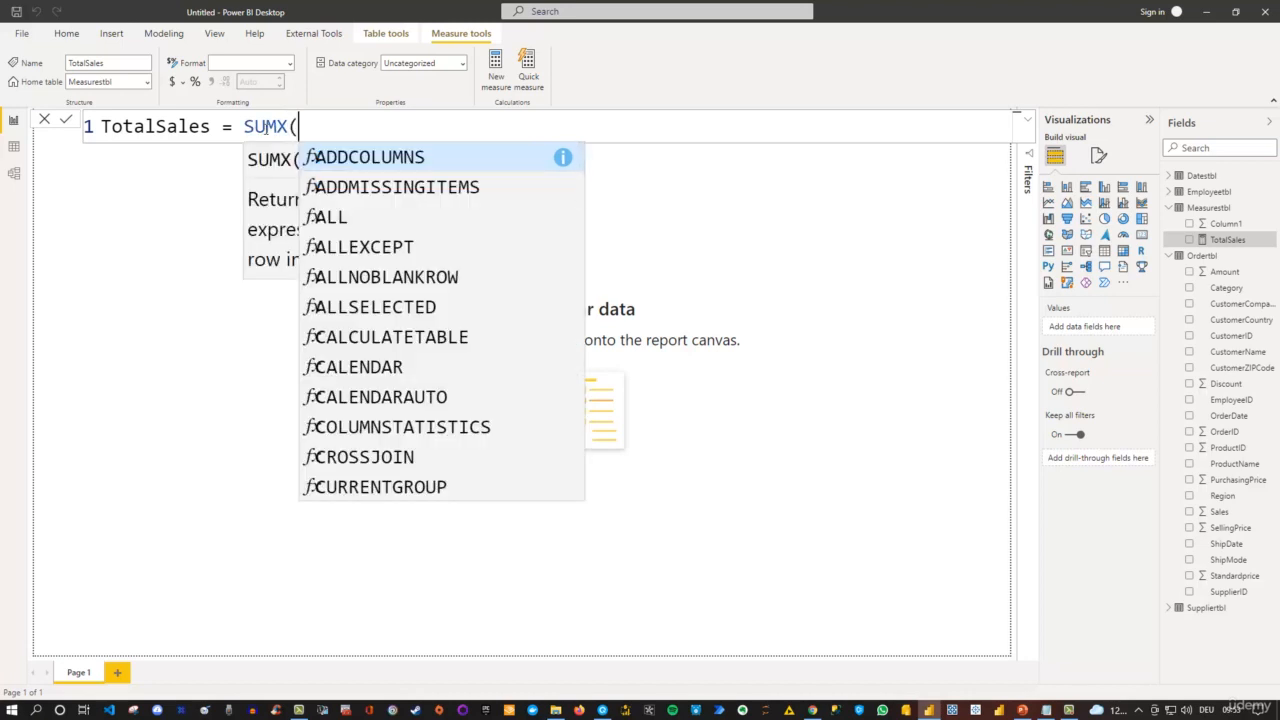
{"action": "key", "text": "Escape"}
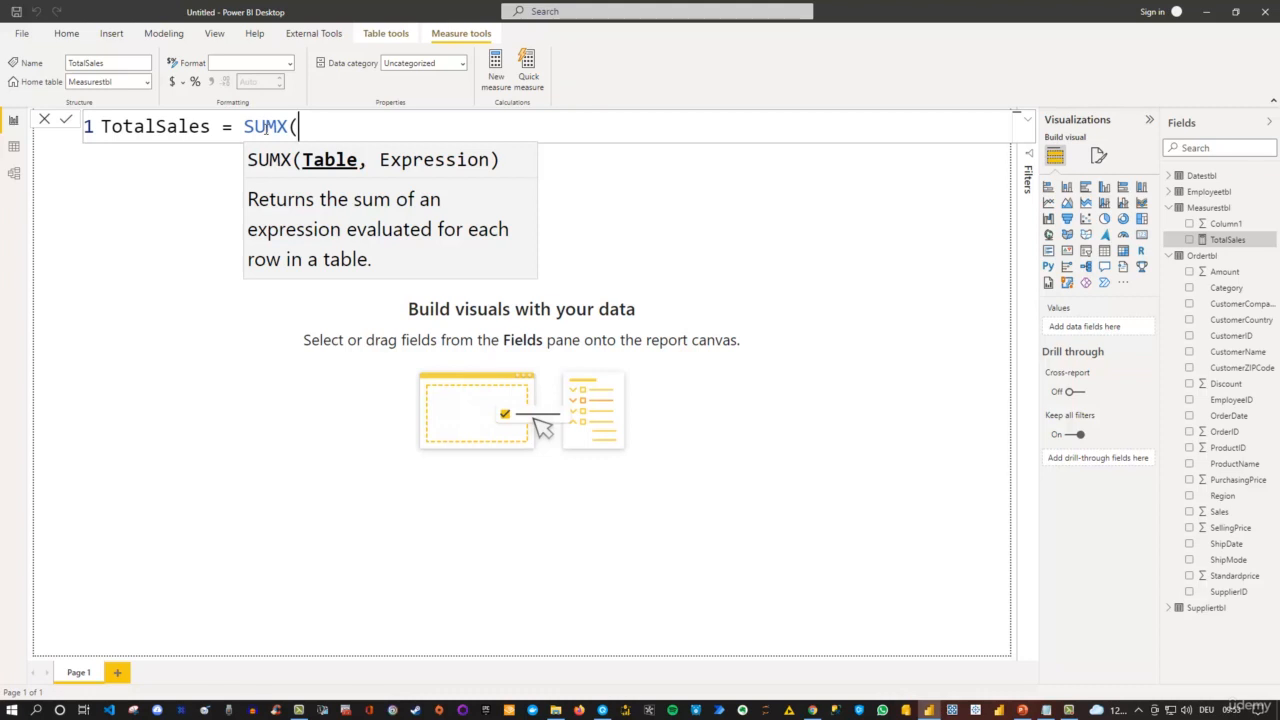
{"action": "type", "text": "Ordertbl"}
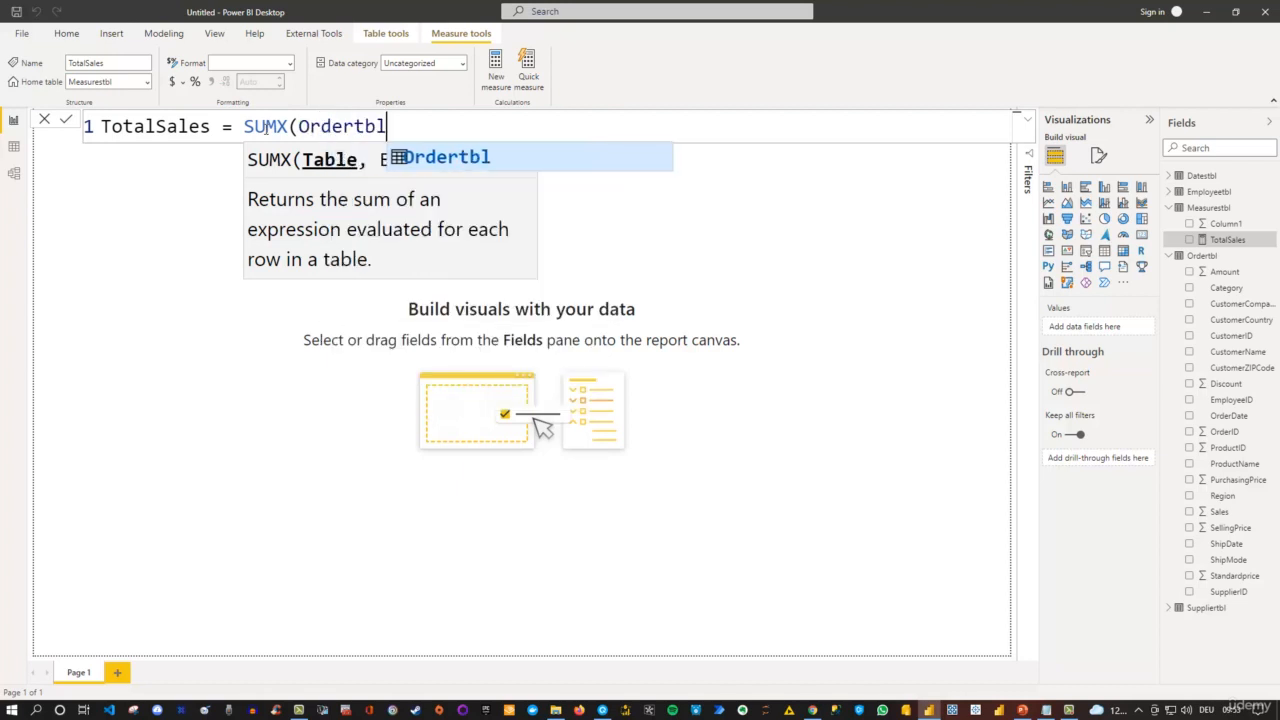
{"action": "type", "text": ","}
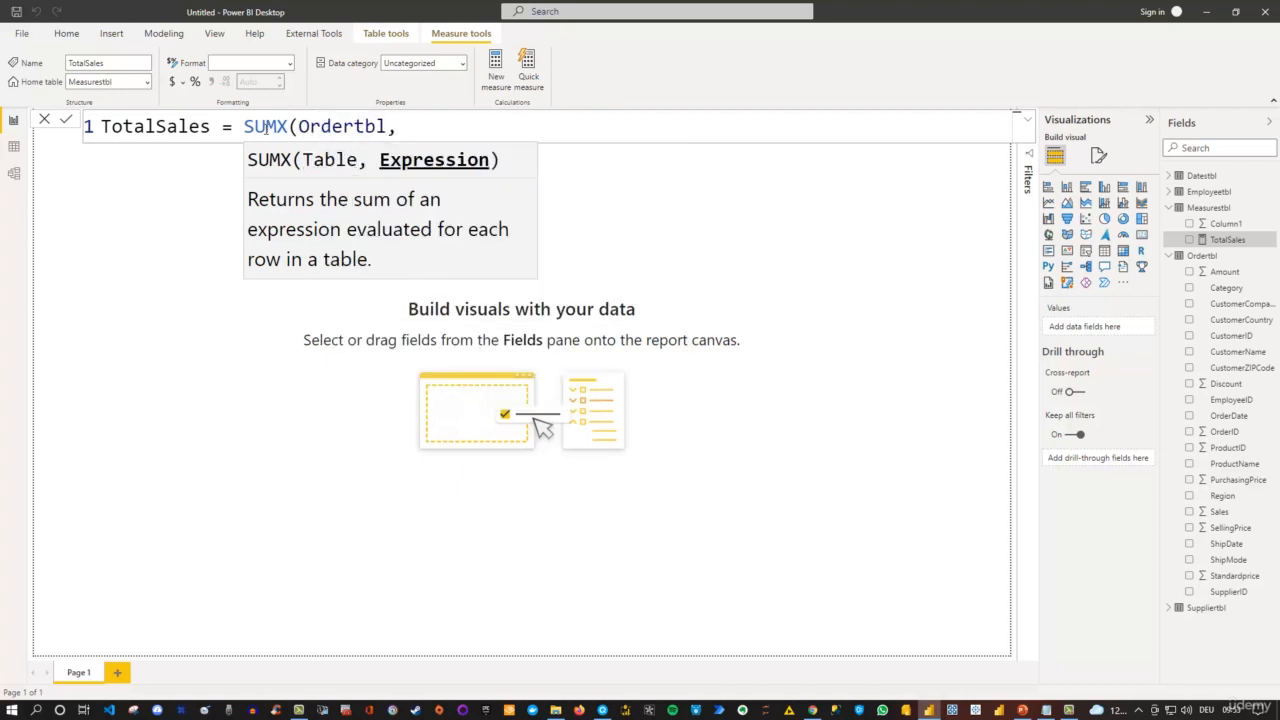
{"action": "type", "text": "amou"}
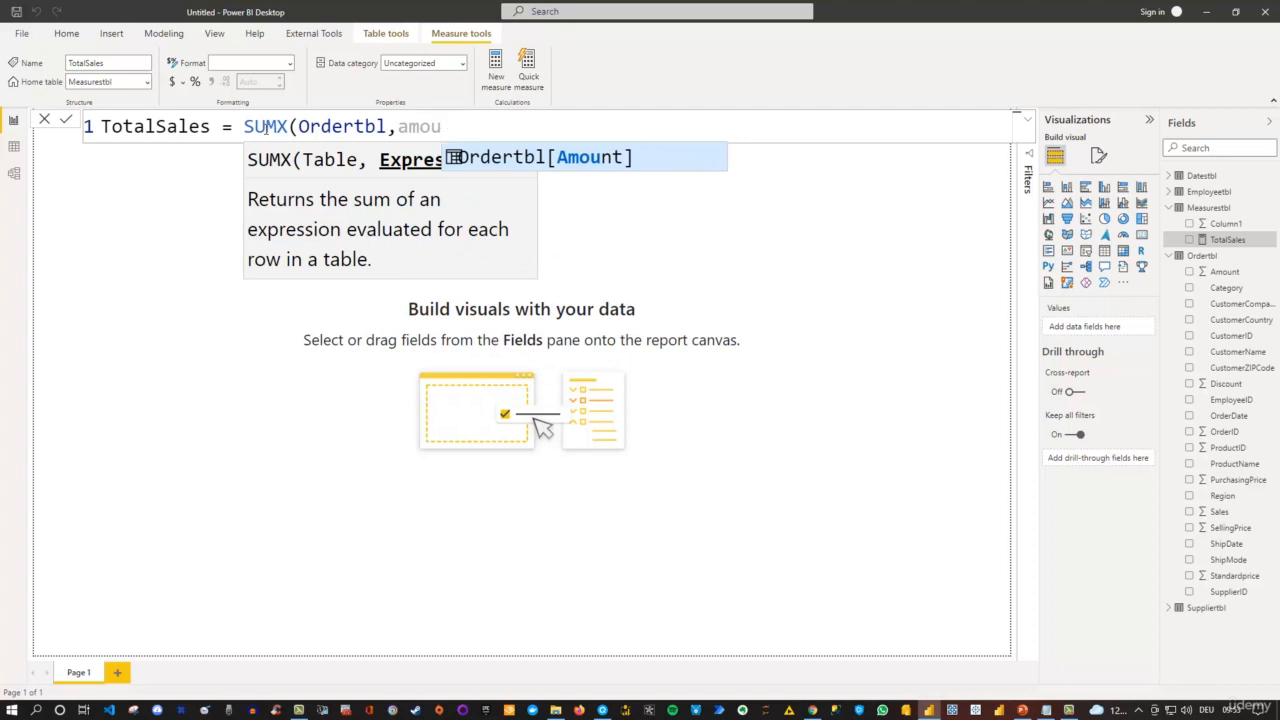
{"action": "key", "text": "Tab"}
{"action": "type", "text": "*"}
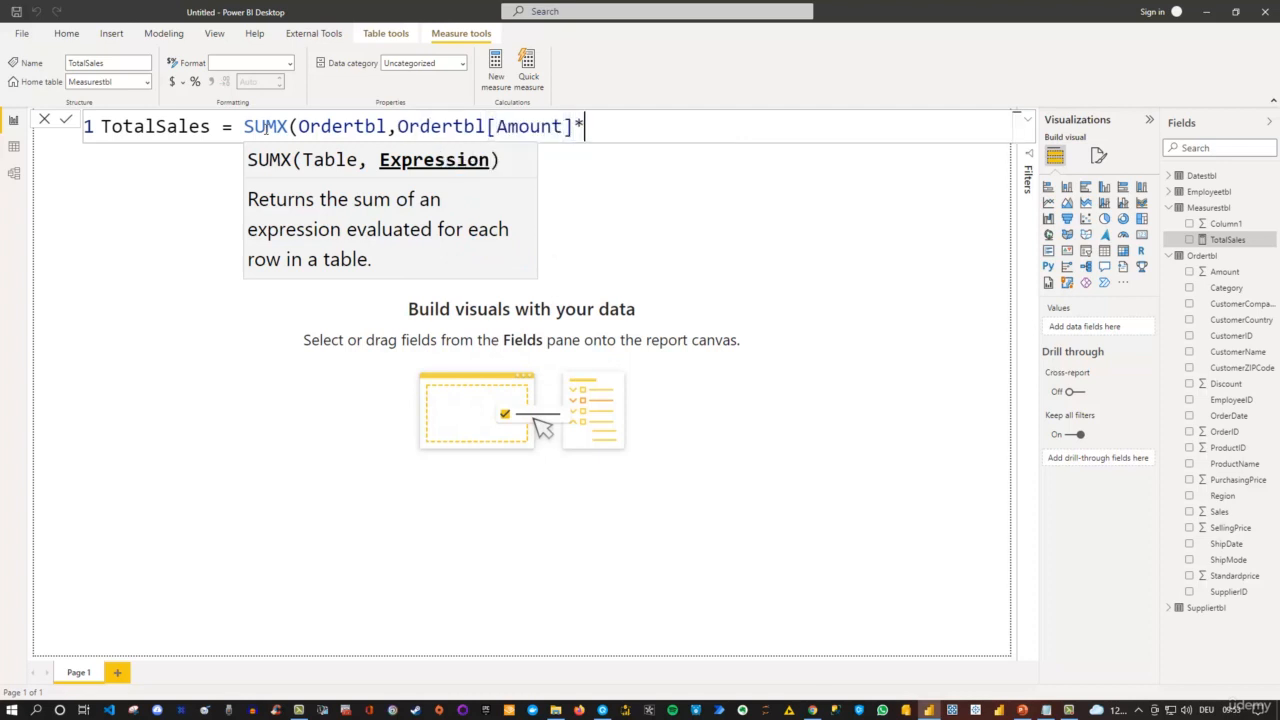
{"action": "type", "text": "selli"}
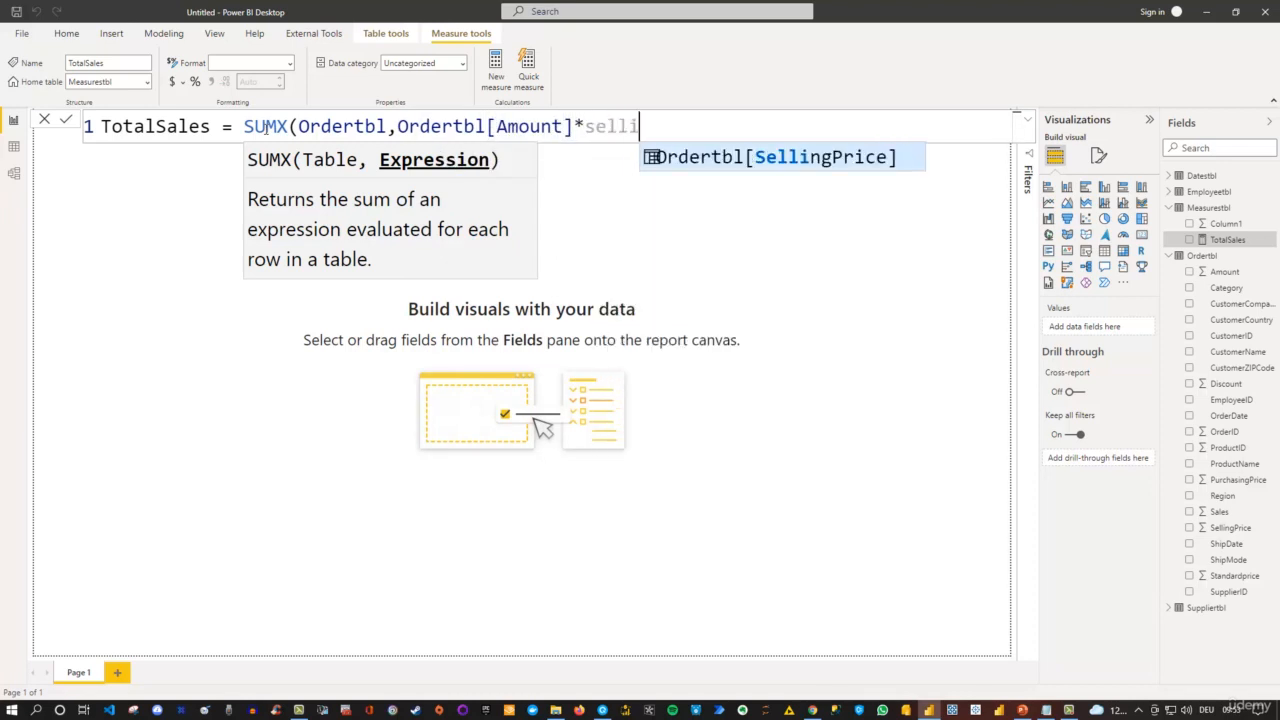
{"action": "key", "text": "Tab"}
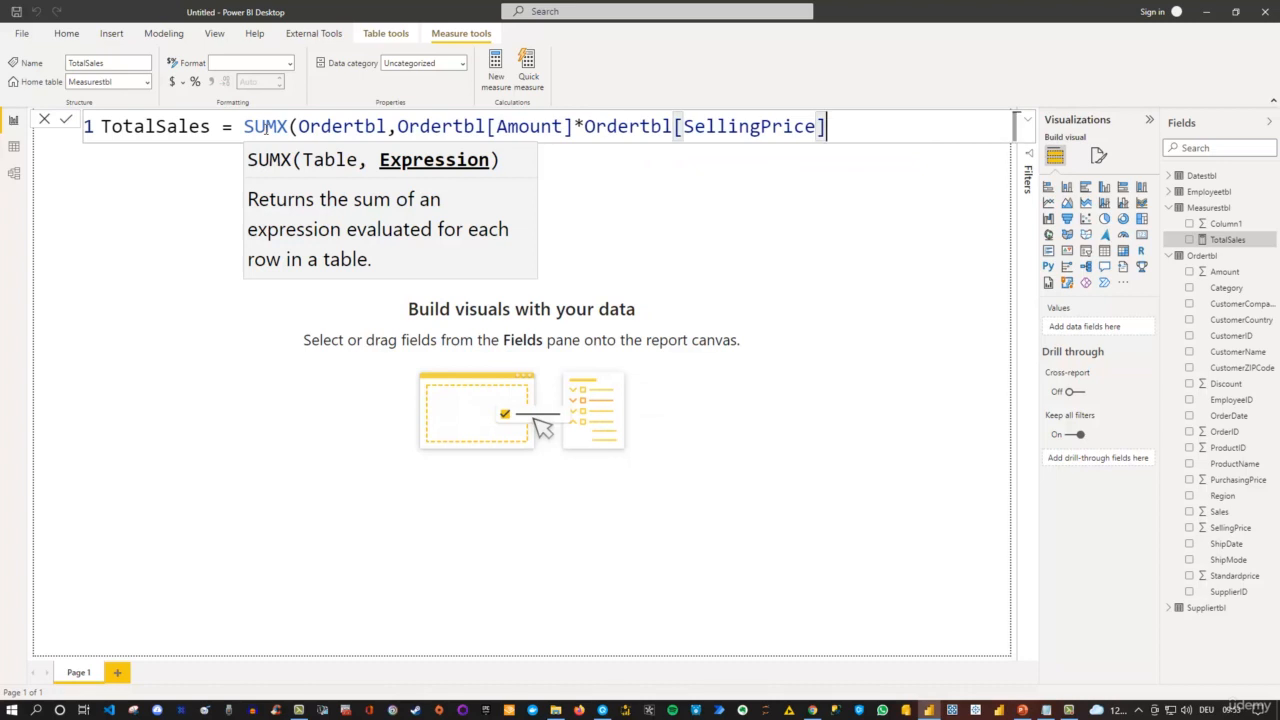
{"action": "type", "text": ")"}
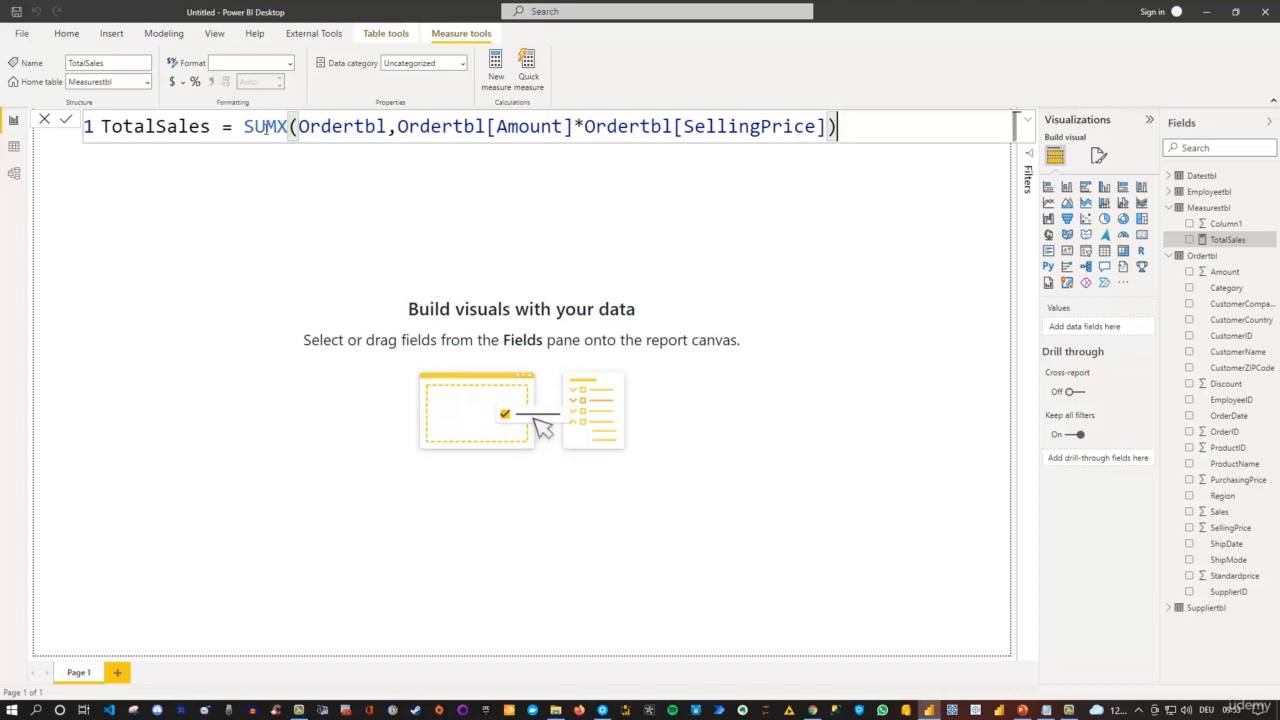
Copy the whole TotalSales formula, switch to DAX Formatter in the browser, and format it there as a new entry.
{"action": "key", "text": "ctrl+a"}
{"action": "key", "text": "ctrl+c"}
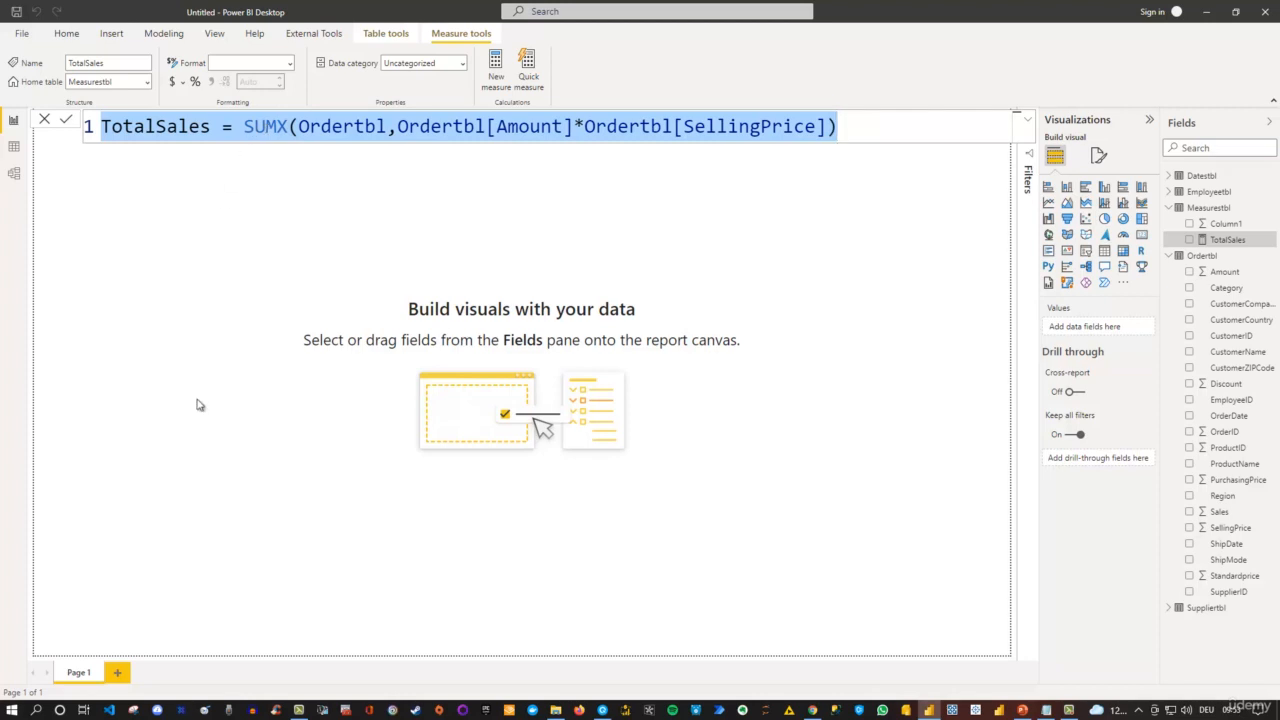
{"action": "left_click", "coordinate": [602, 710]}
{"action": "left_click", "coordinate": [86, 9]}
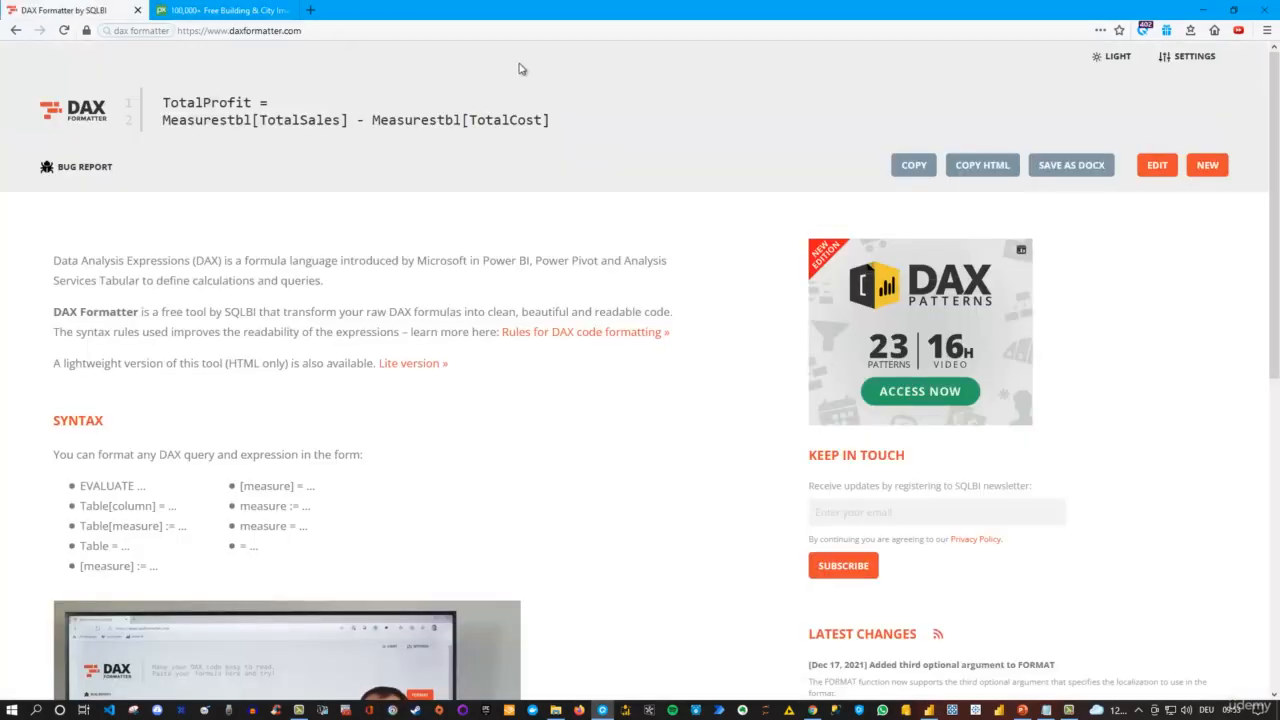
{"action": "left_click", "coordinate": [1207, 165]}
{"action": "key", "text": "ctrl+v"}
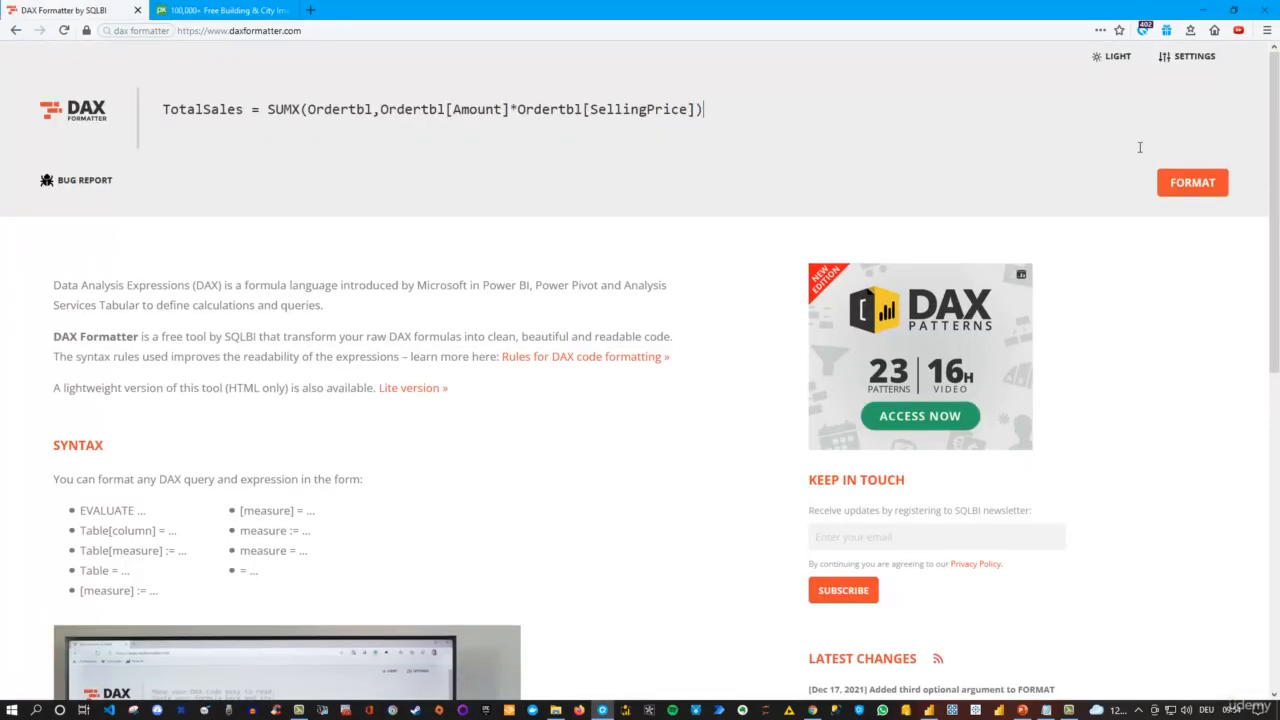
{"action": "left_click", "coordinate": [1192, 182]}
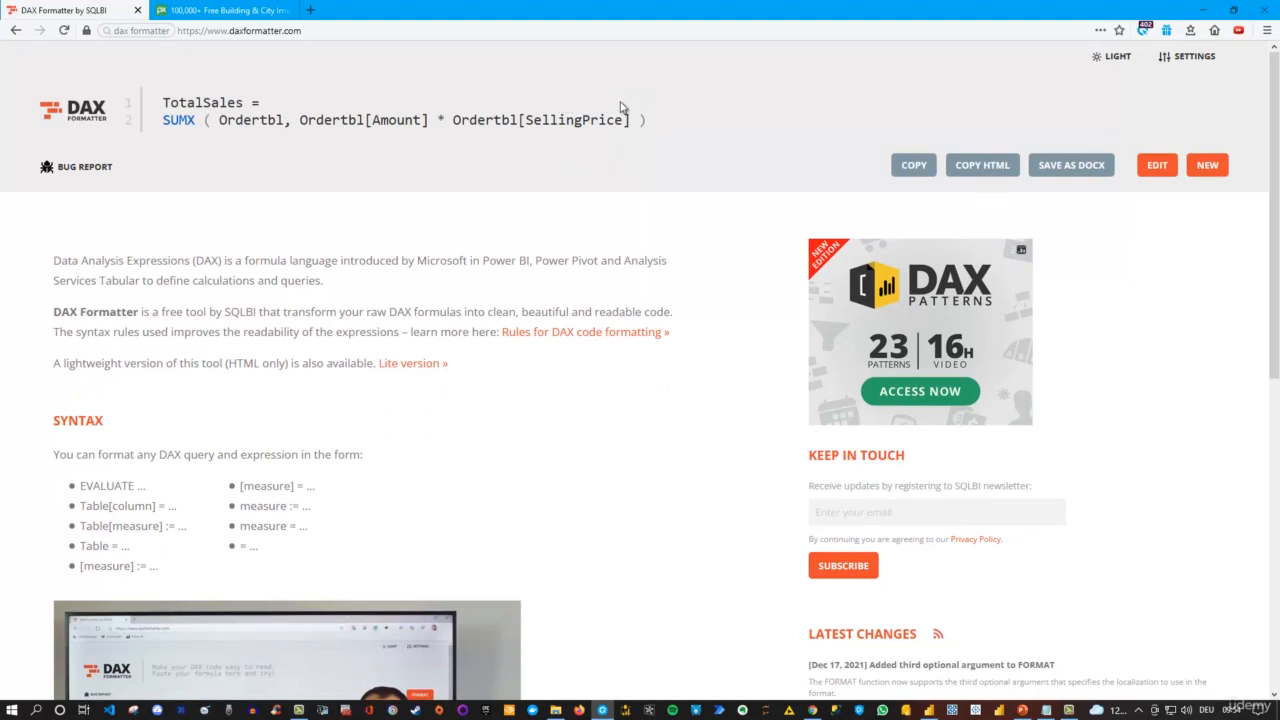
Copy the formatted formula, return to Power BI Desktop, and replace the TotalSales measure's formula with it.
{"action": "left_click", "coordinate": [915, 170]}
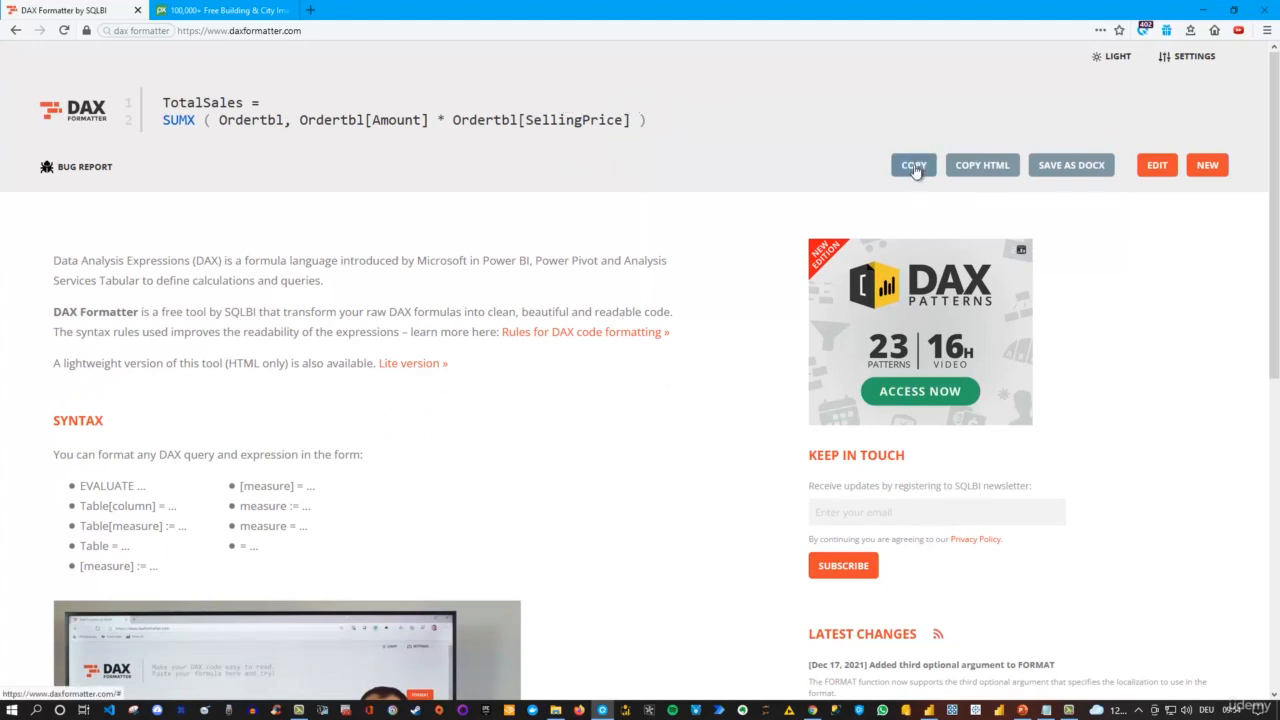
{"action": "left_click", "coordinate": [916, 171]}
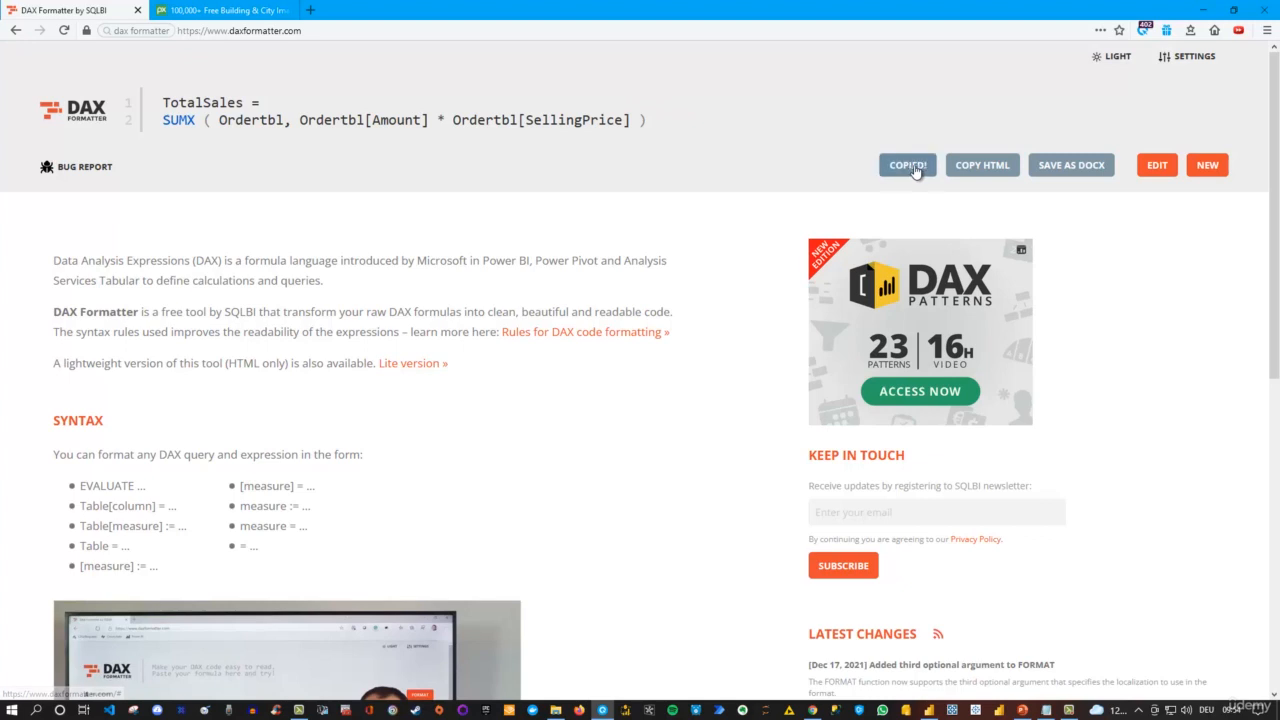
{"action": "left_click", "coordinate": [929, 710]}
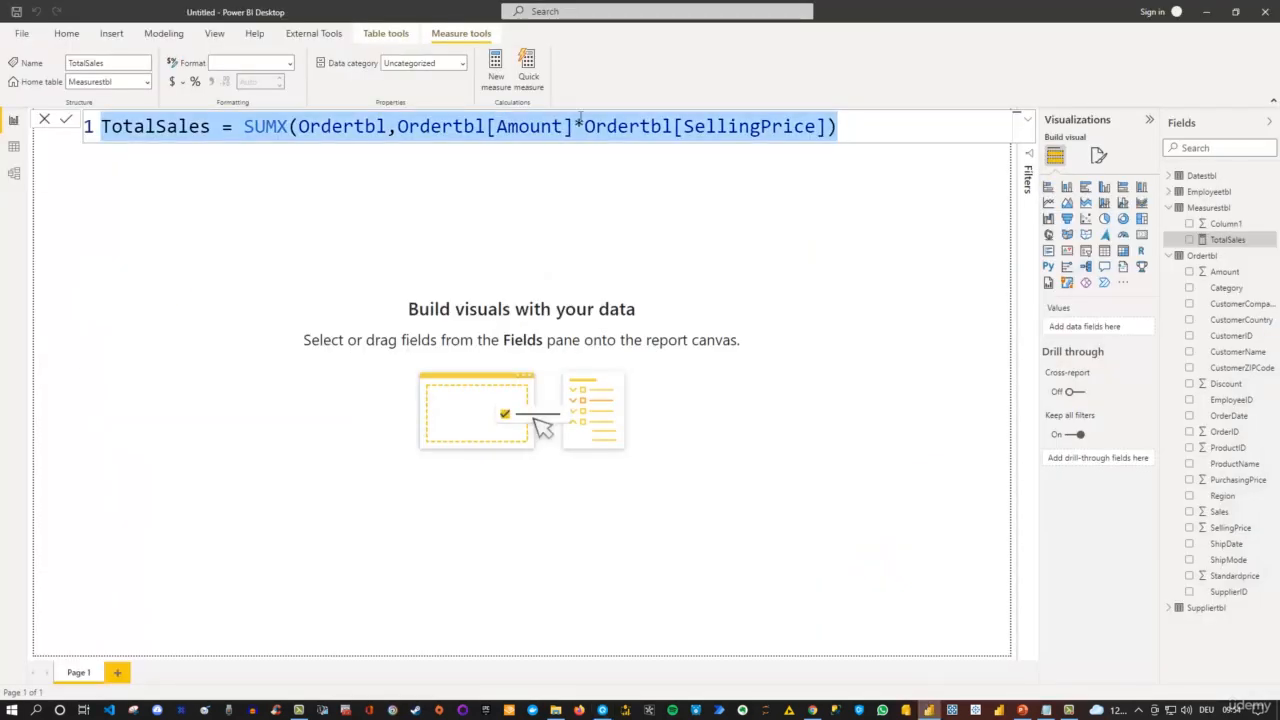
{"action": "key", "text": "ctrl+v"}
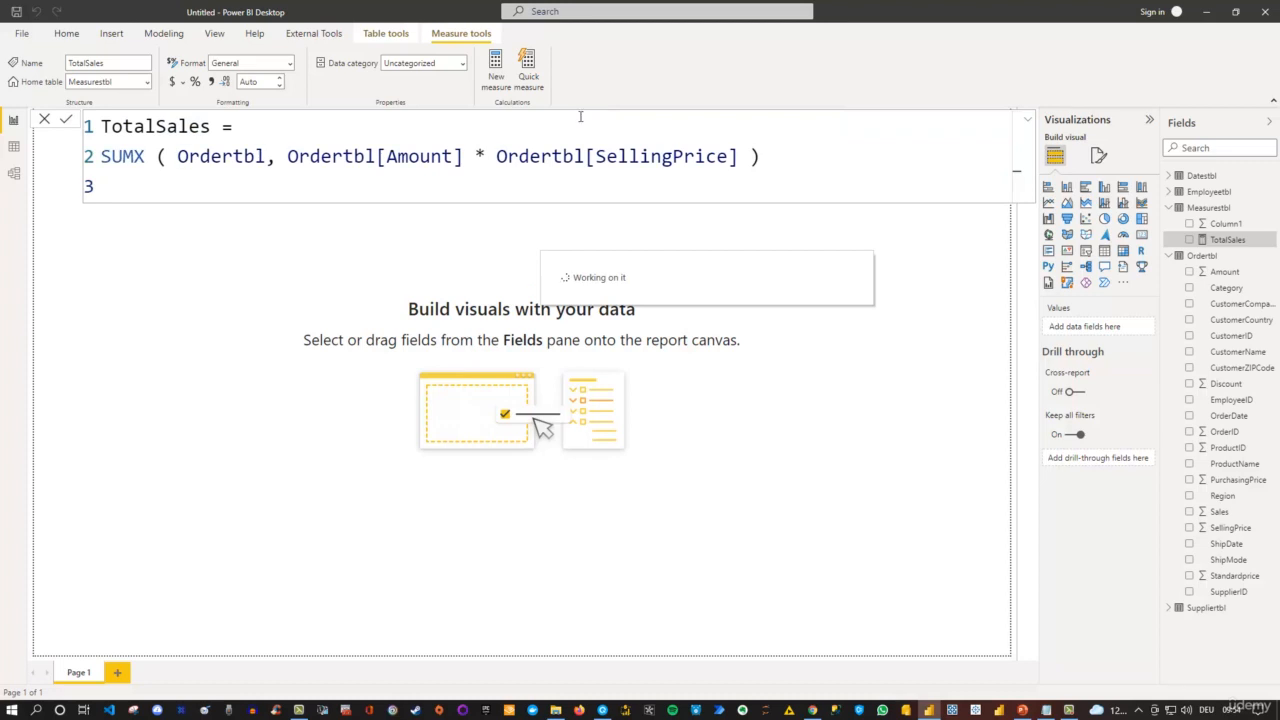
Delete Column1 of Measurestbl from the model, confirm the deletion, and deselect the TotalSales measure.
{"action": "left_click", "coordinate": [1271, 225]}
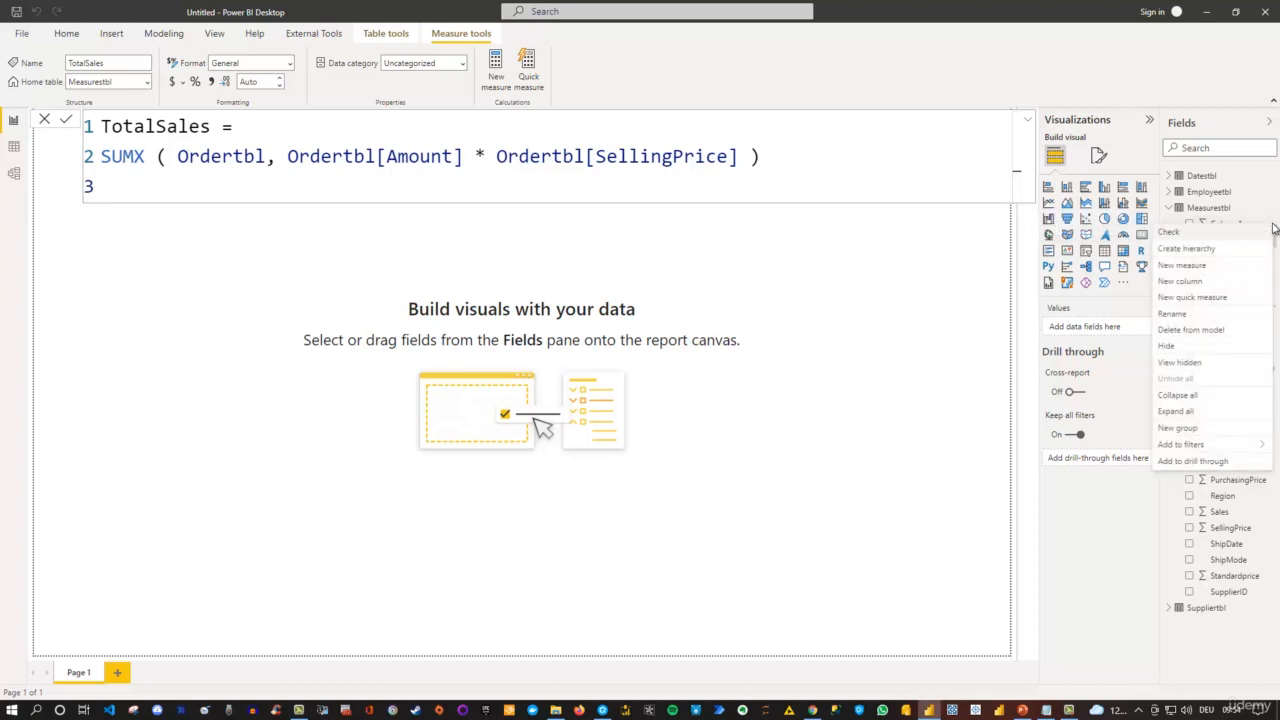
{"action": "left_click", "coordinate": [1201, 330]}
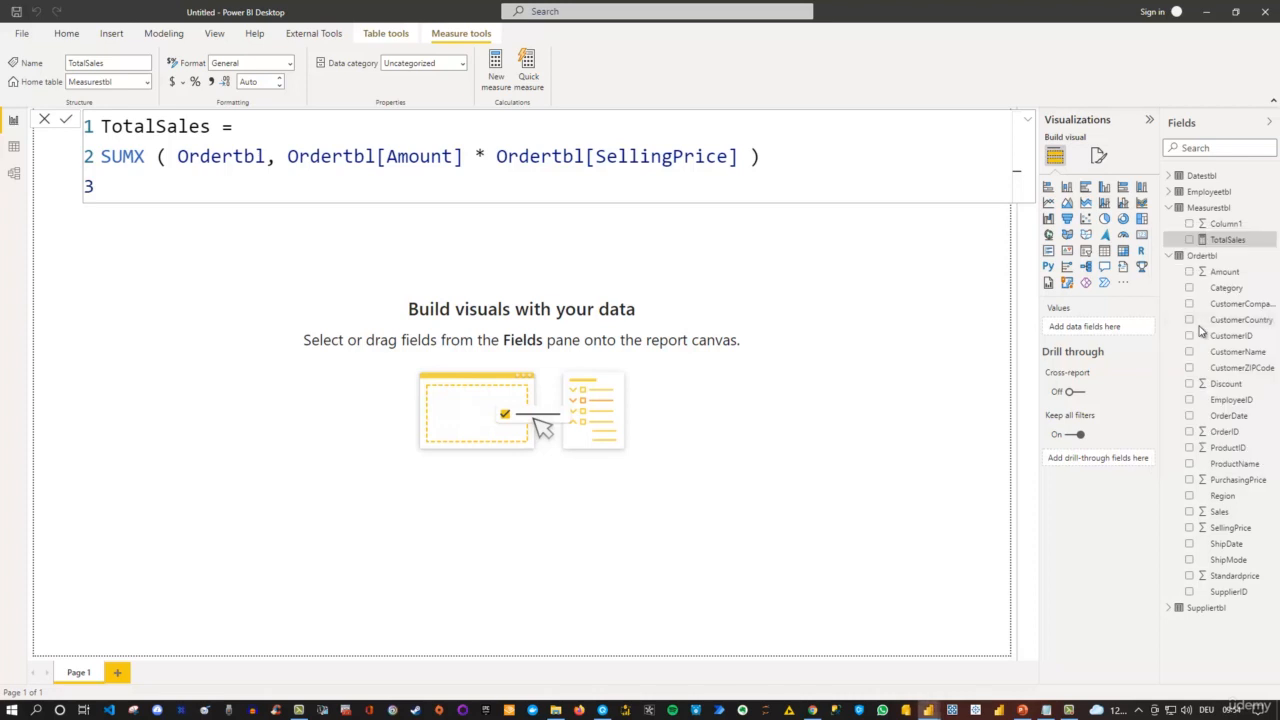
{"action": "left_click", "coordinate": [652, 393]}
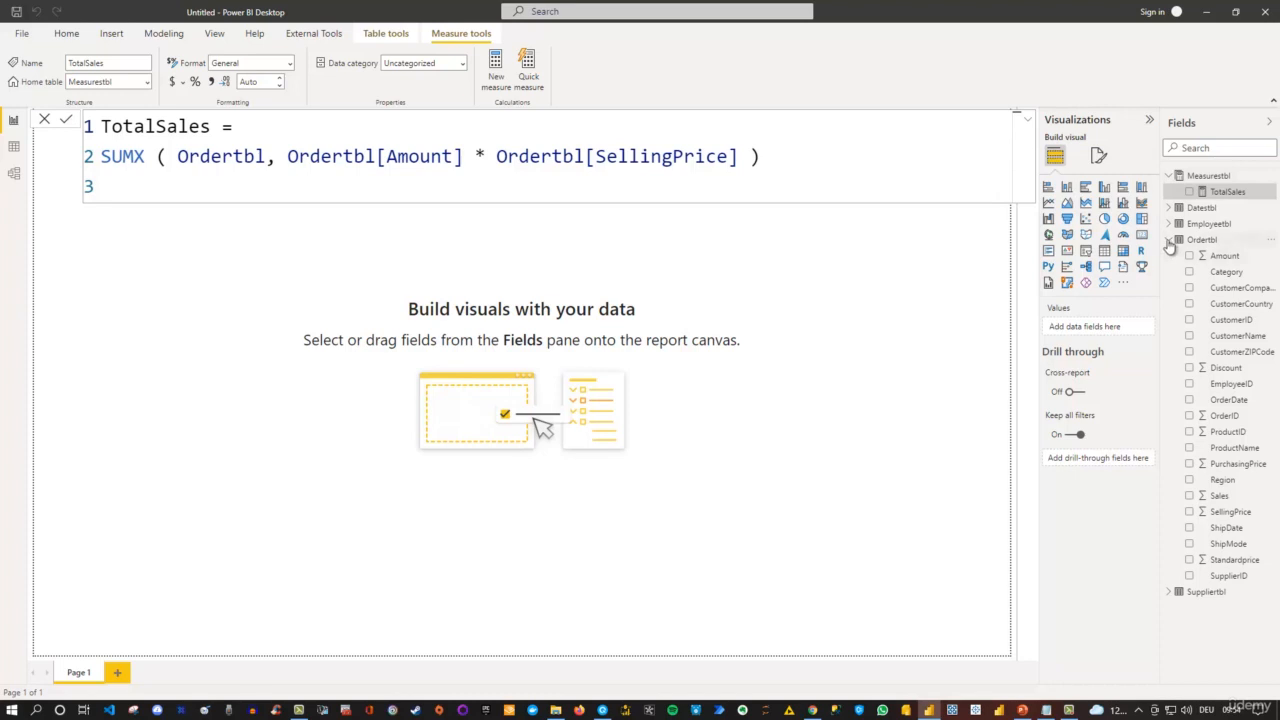
{"action": "left_click", "coordinate": [760, 272]}
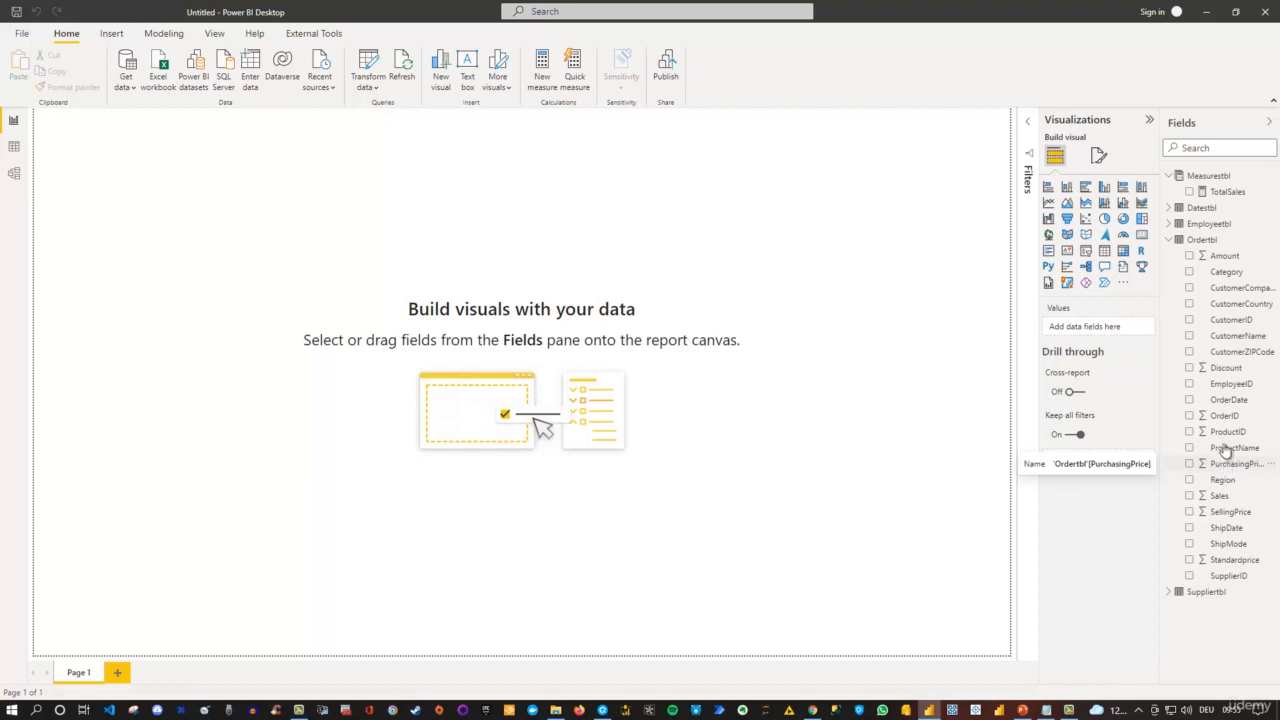
Add another new measure to Measurestbl and name it TotalCost.
{"action": "right_click", "coordinate": [1216, 177]}
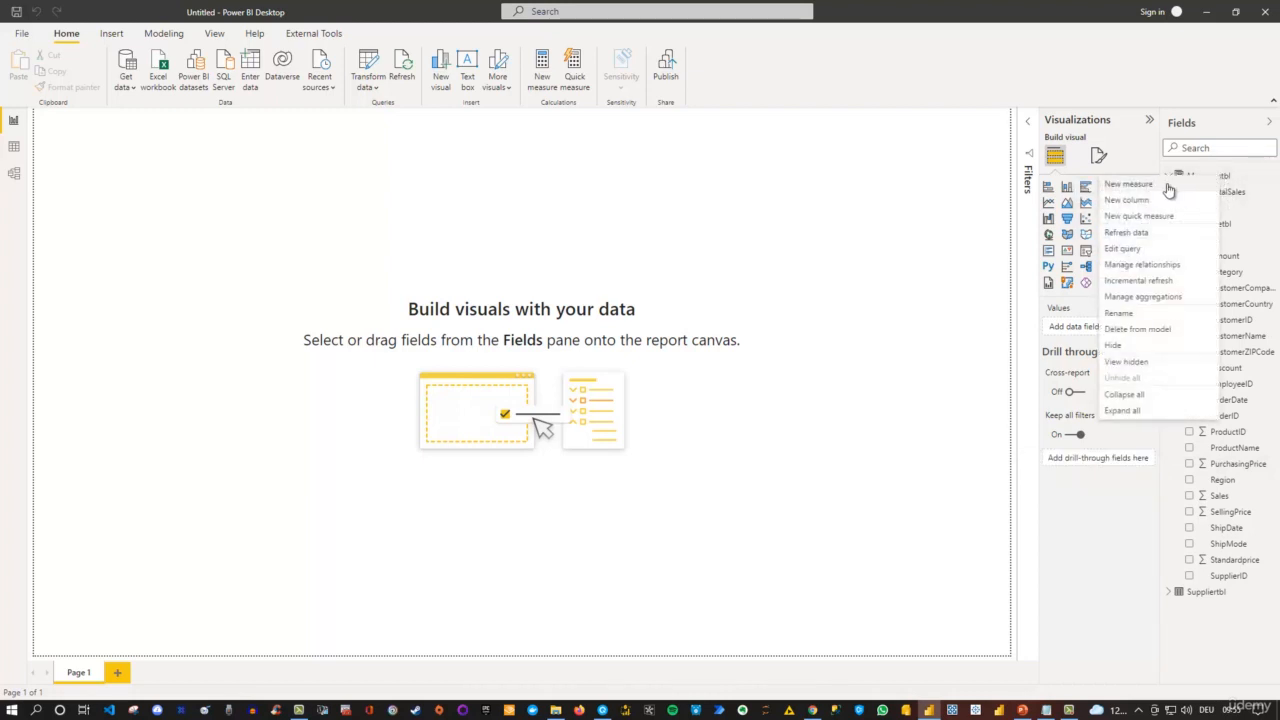
{"action": "key", "text": "Escape"}
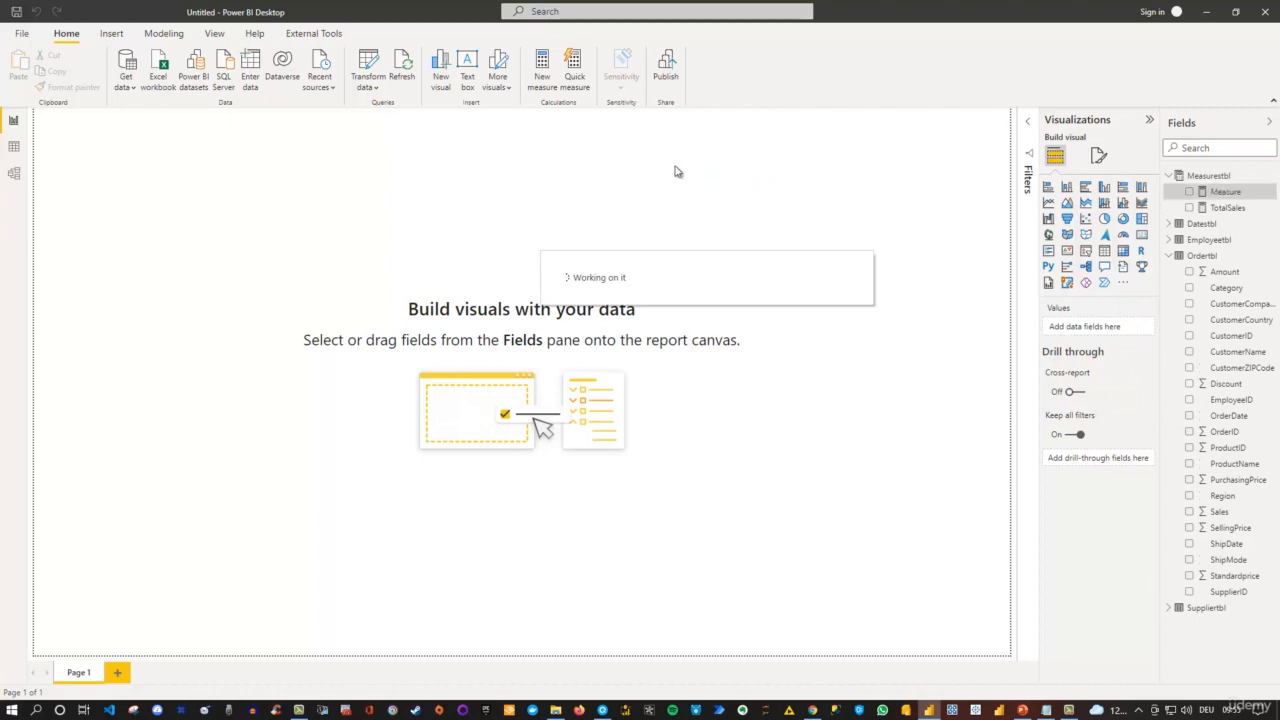
{"action": "type", "text": "TotalCost"}
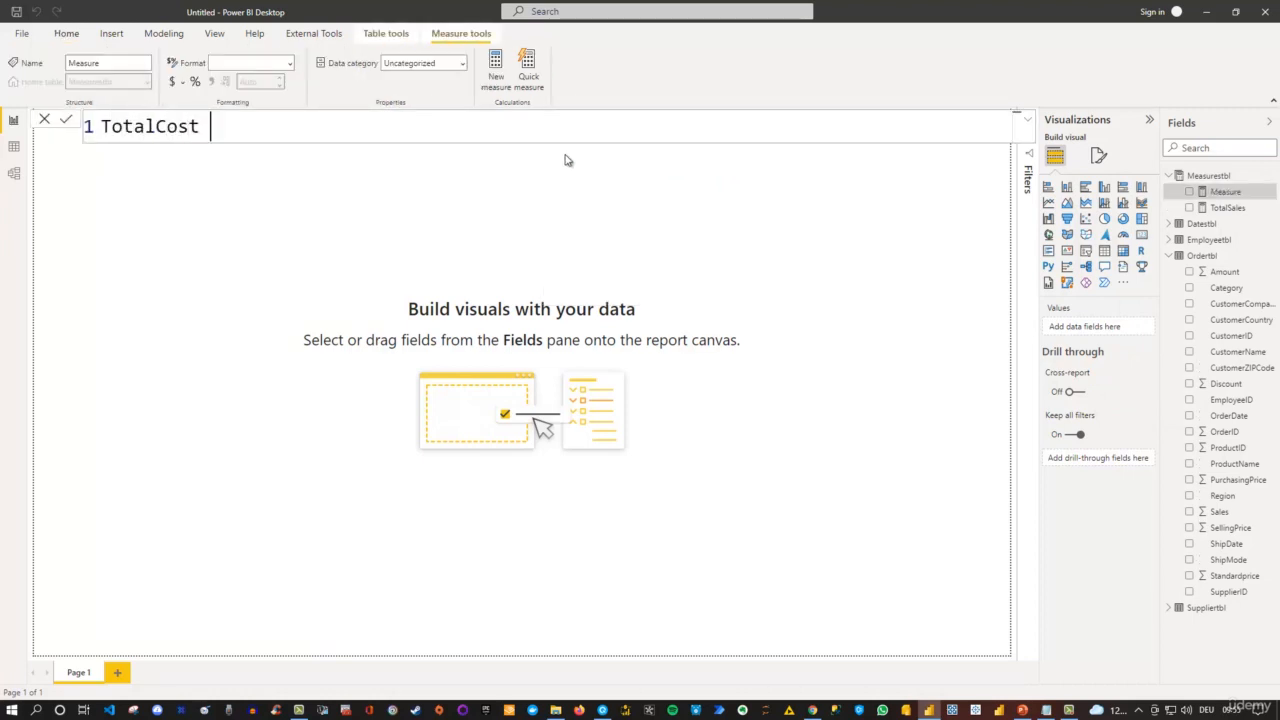
Write the TotalCost formula as SUMX(Ordertbl,Ordertbl[Amount]*Ordertbl[PurchasingPrice]).
{"action": "type", "text": " = SUMX"}
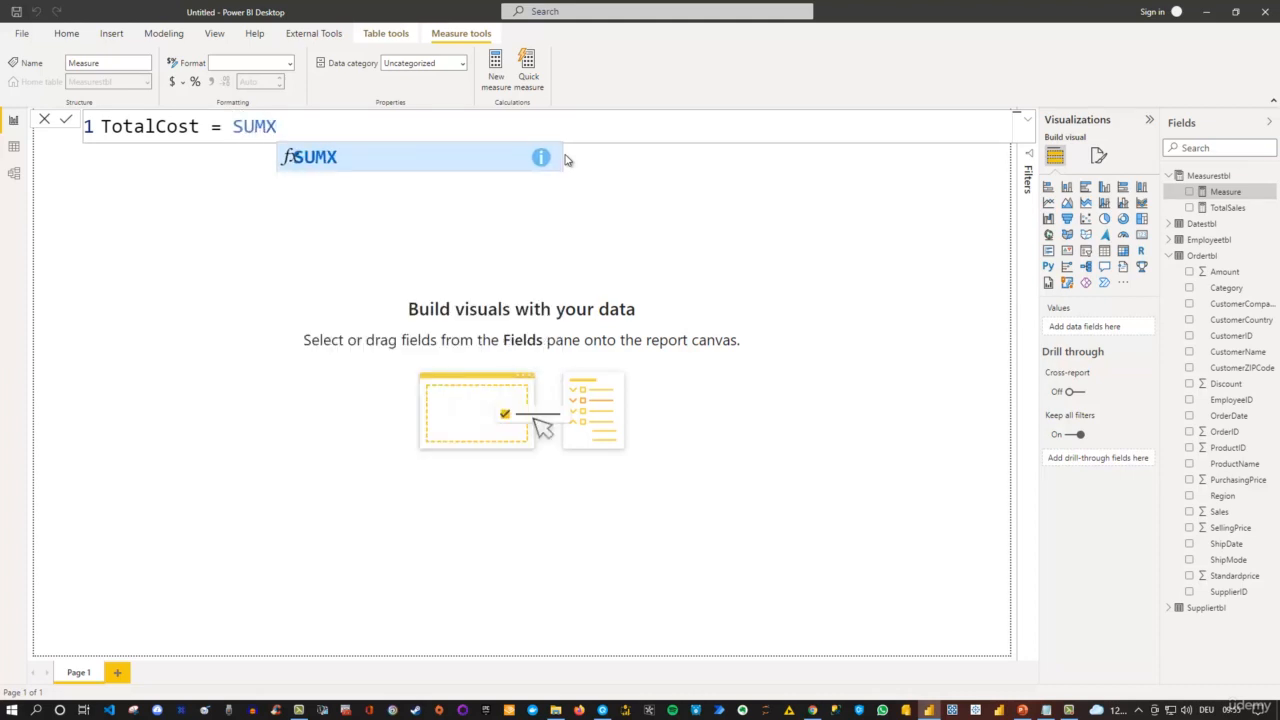
{"action": "type", "text": "("}
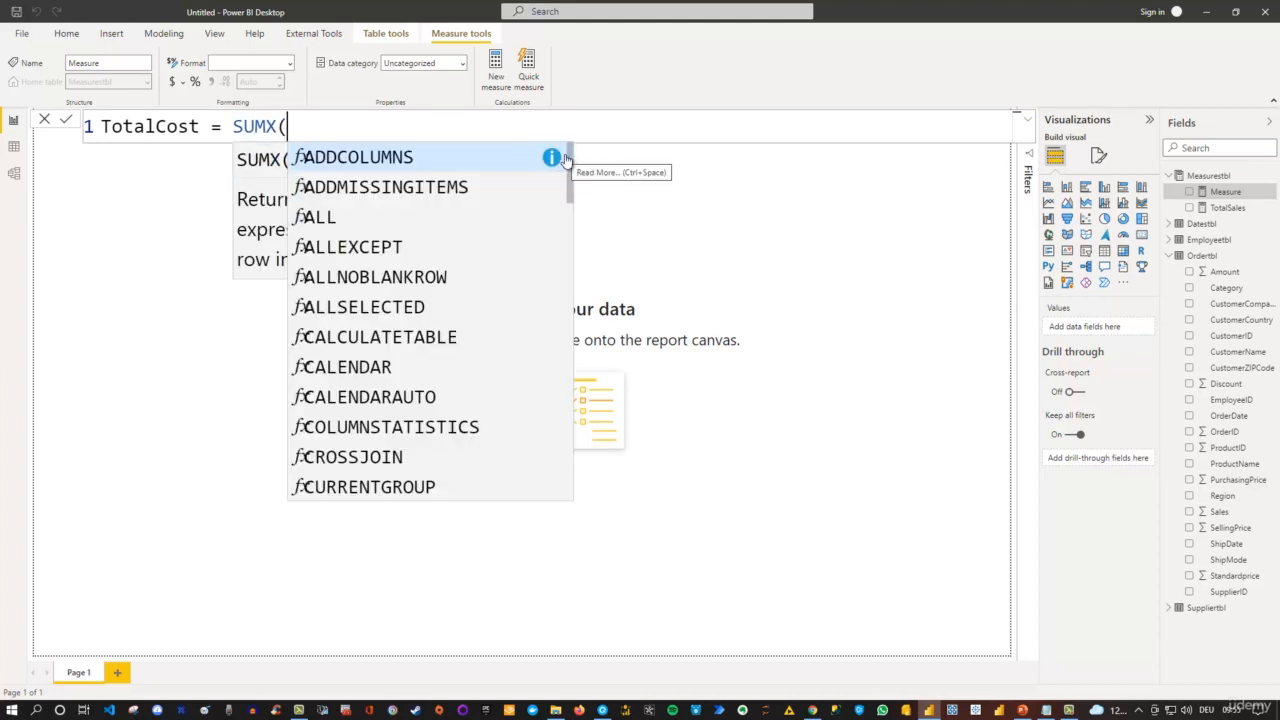
{"action": "type", "text": "Ordertbl"}
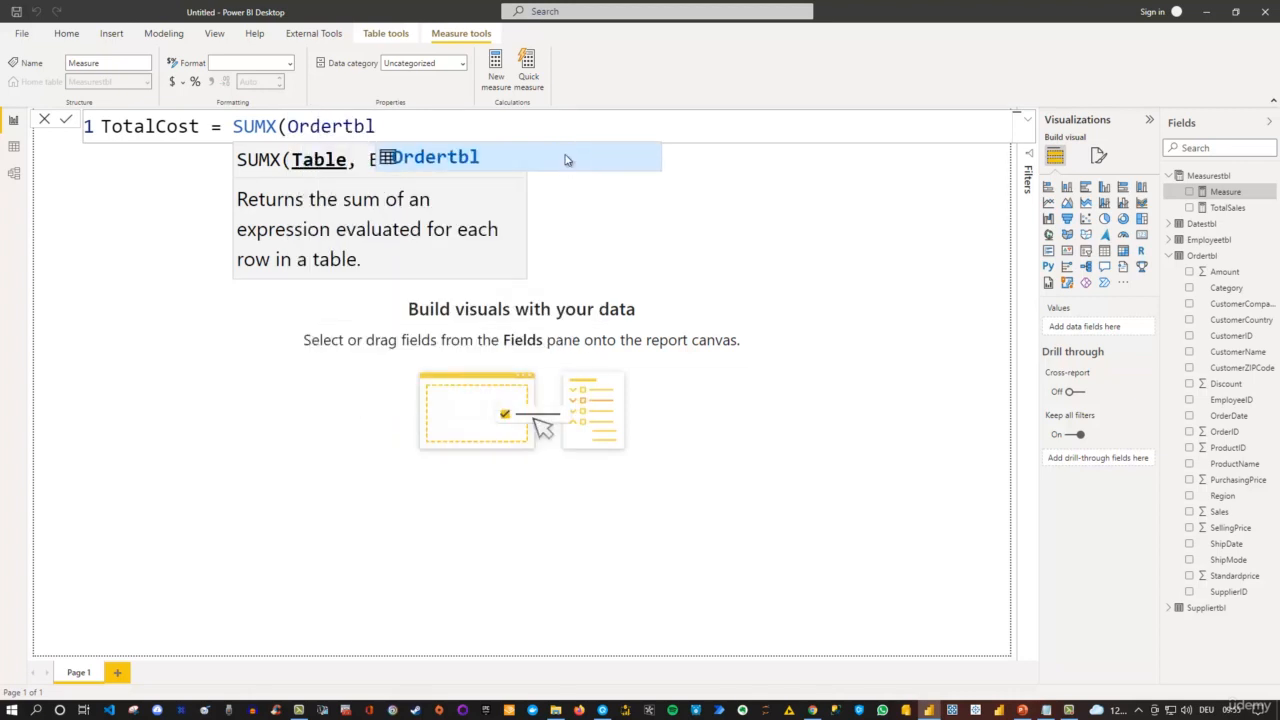
{"action": "type", "text": ","}
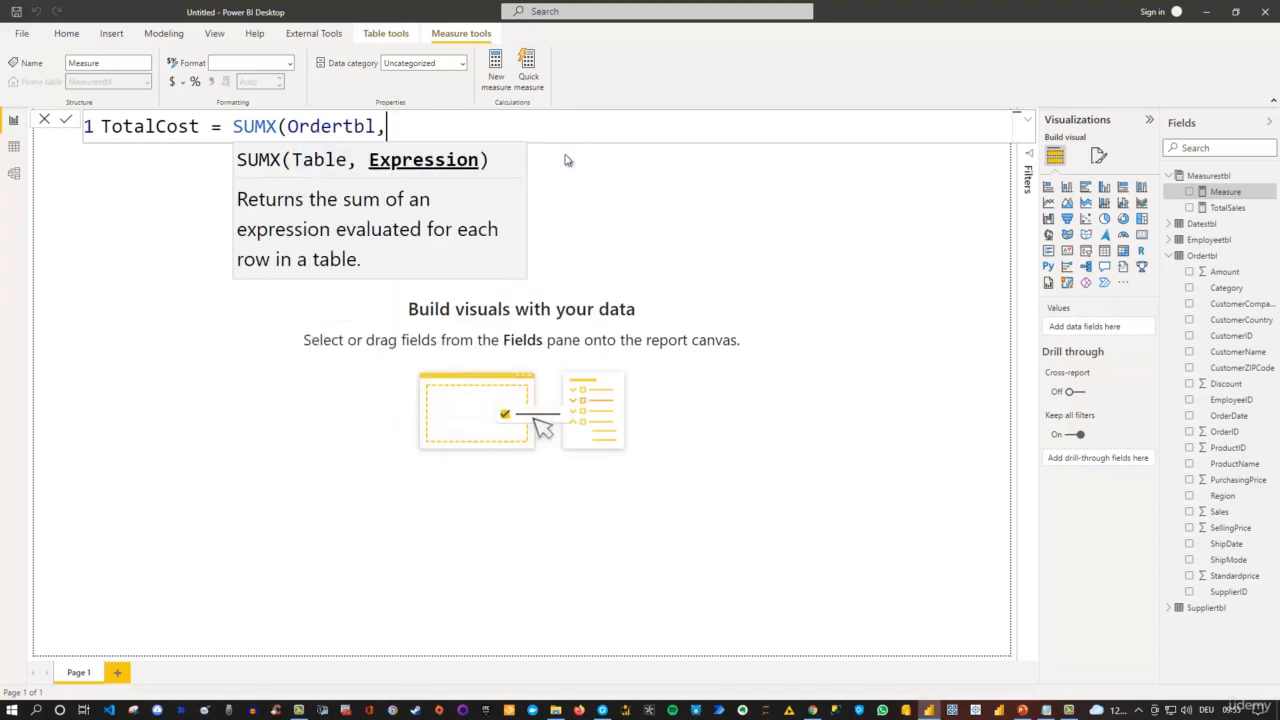
{"action": "type", "text": "amou"}
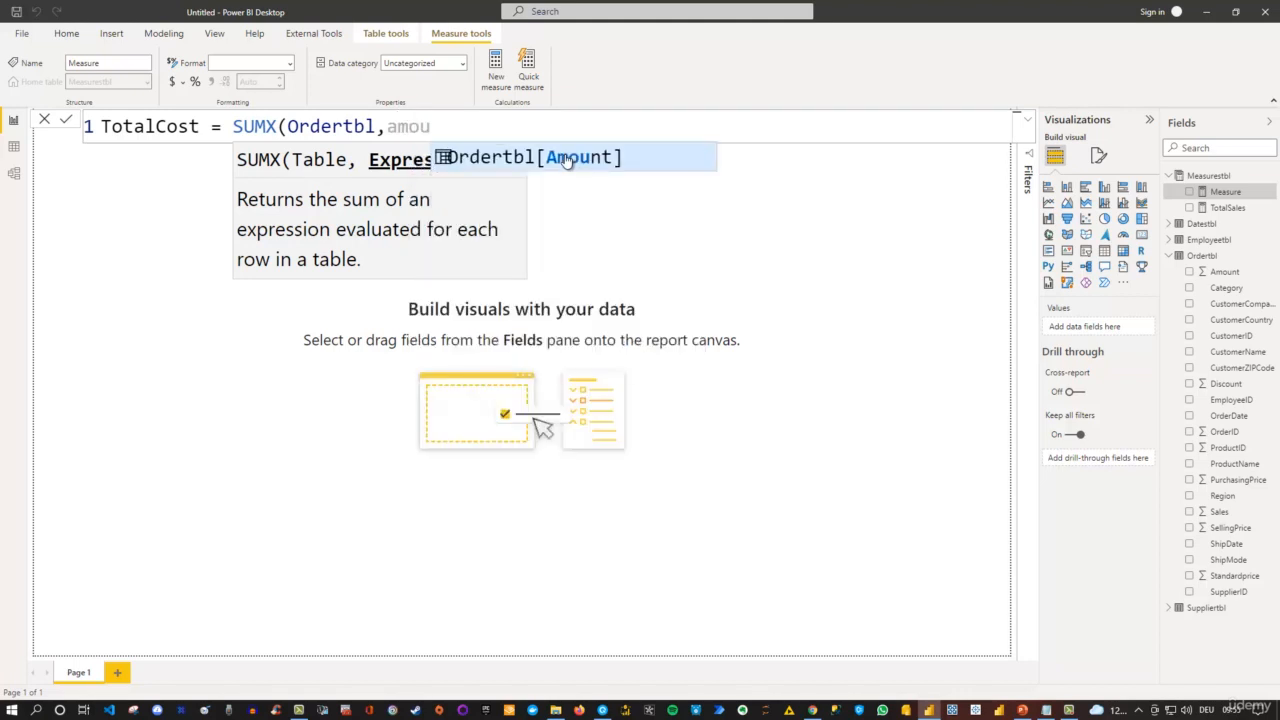
{"action": "left_click", "coordinate": [566, 158]}
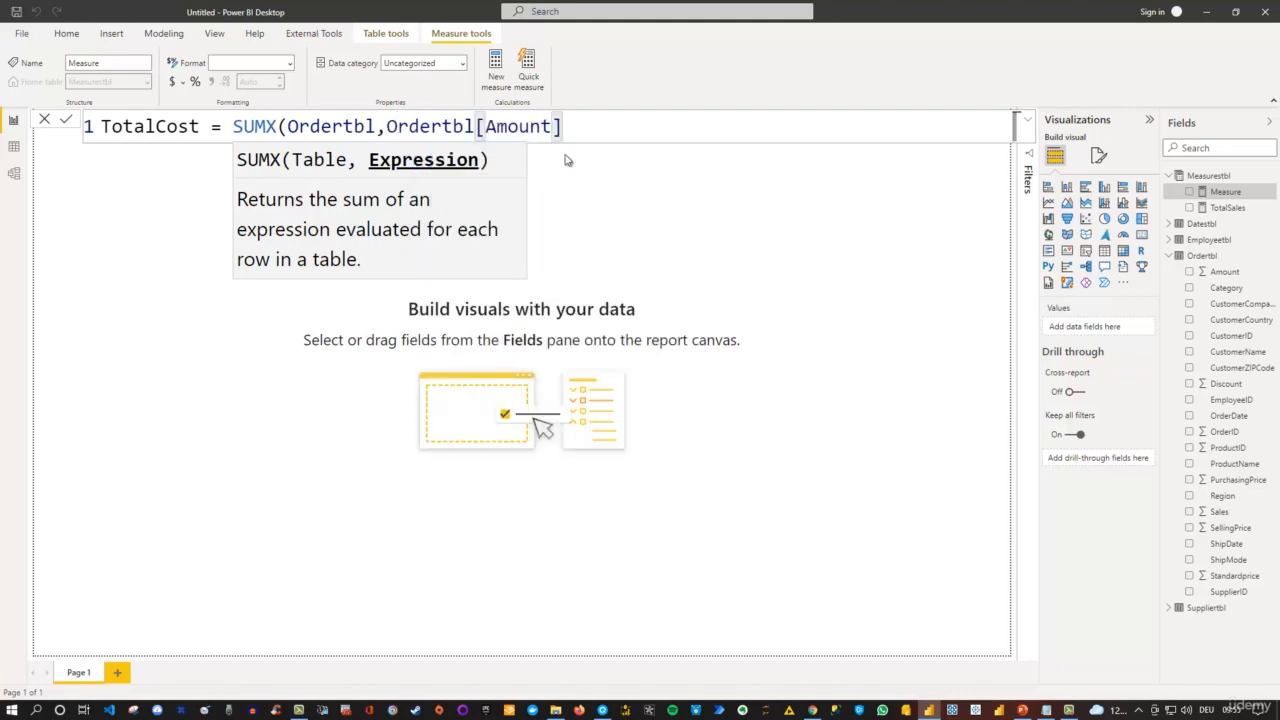
{"action": "type", "text": "*p"}
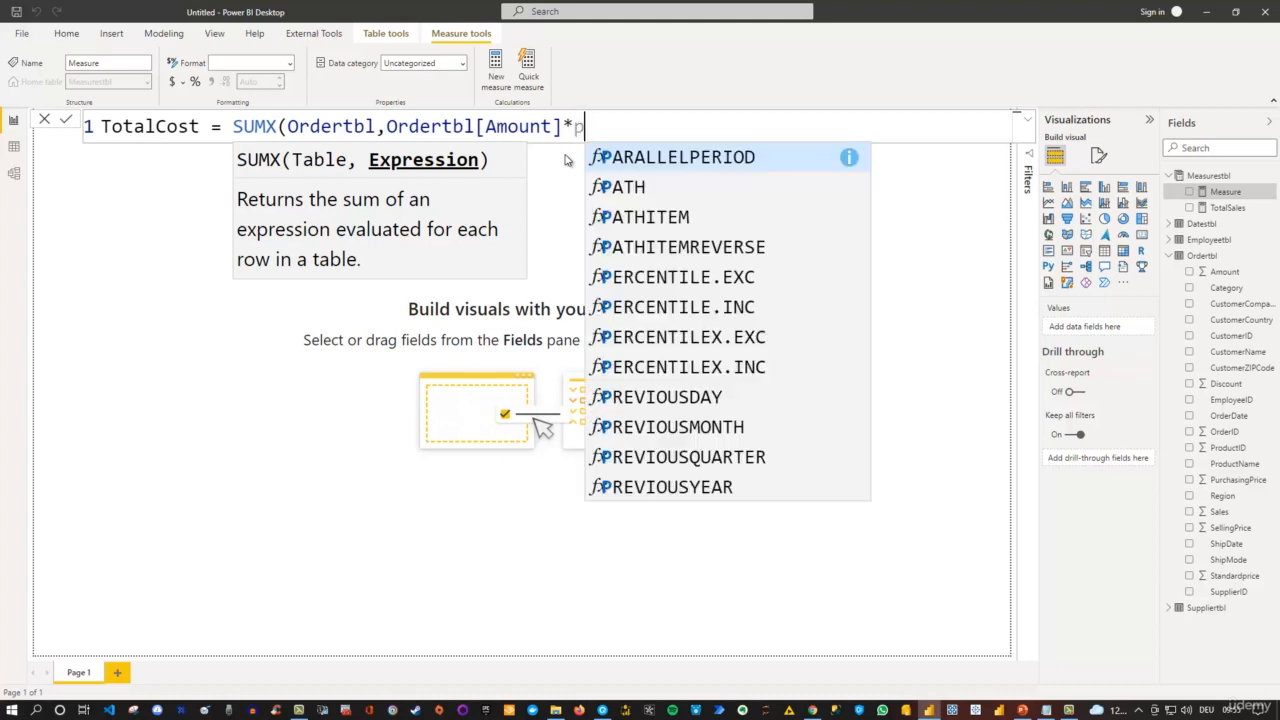
{"action": "type", "text": "urch"}
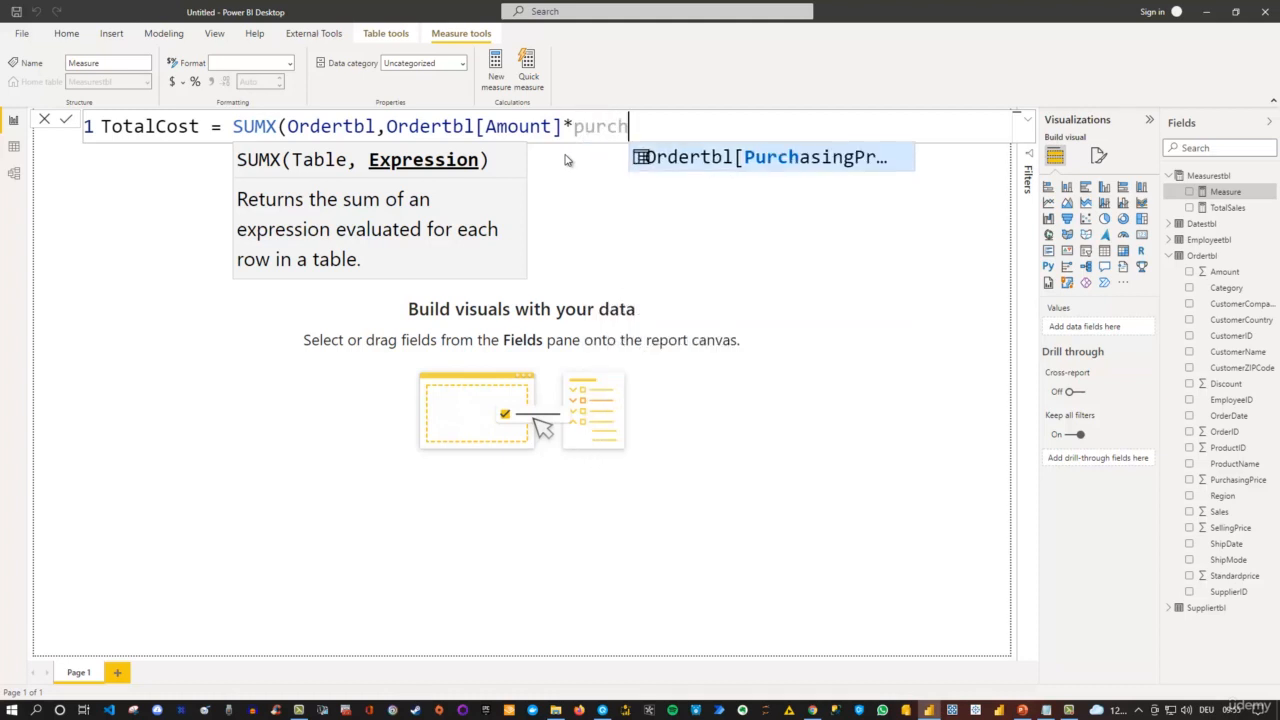
{"action": "key", "text": "Tab"}
{"action": "type", "text": ")"}
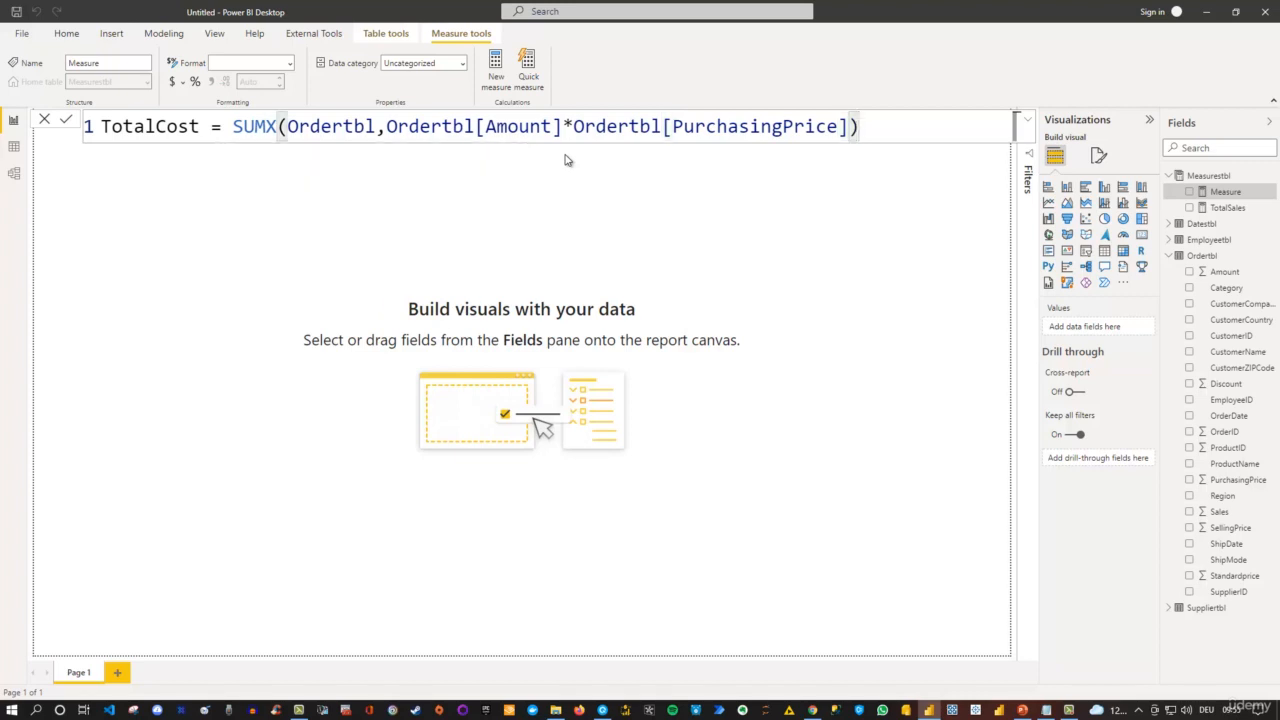
Copy the TotalCost formula, switch to DAX Formatter in the browser, turn on its dark theme, and format the formula there.
{"action": "key", "text": "ctrl+a"}
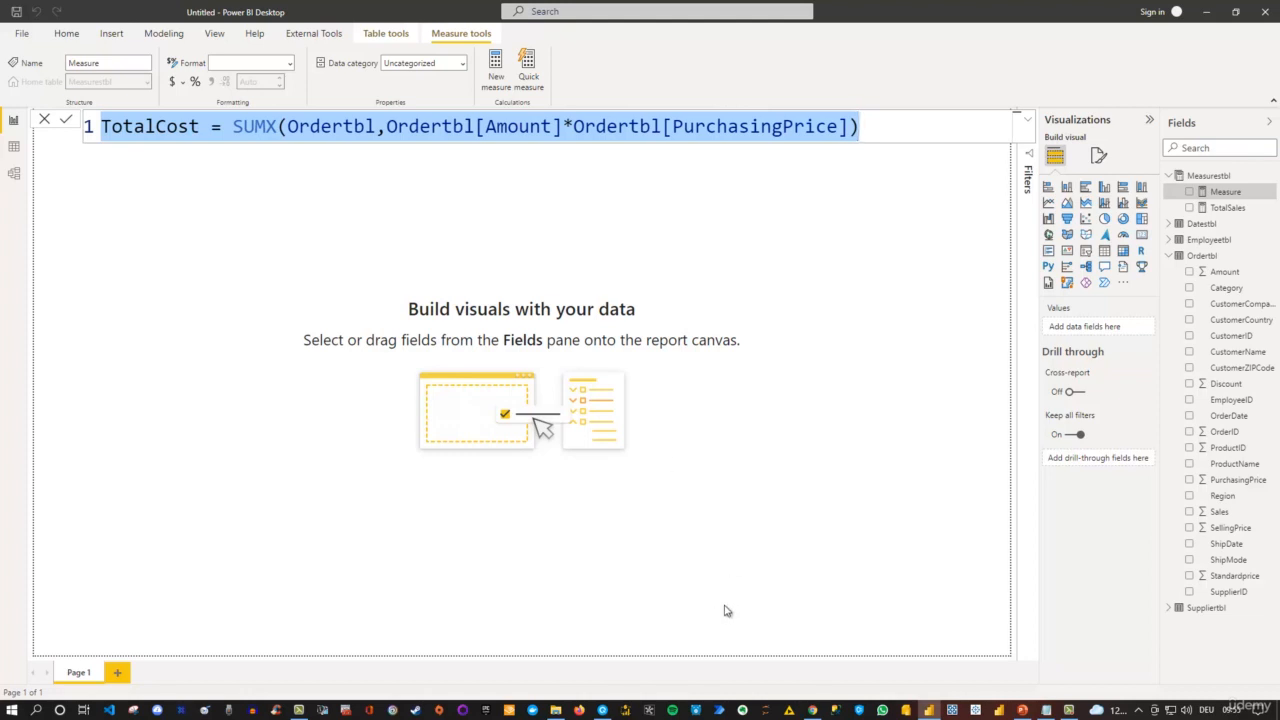
{"action": "left_click", "coordinate": [602, 710]}
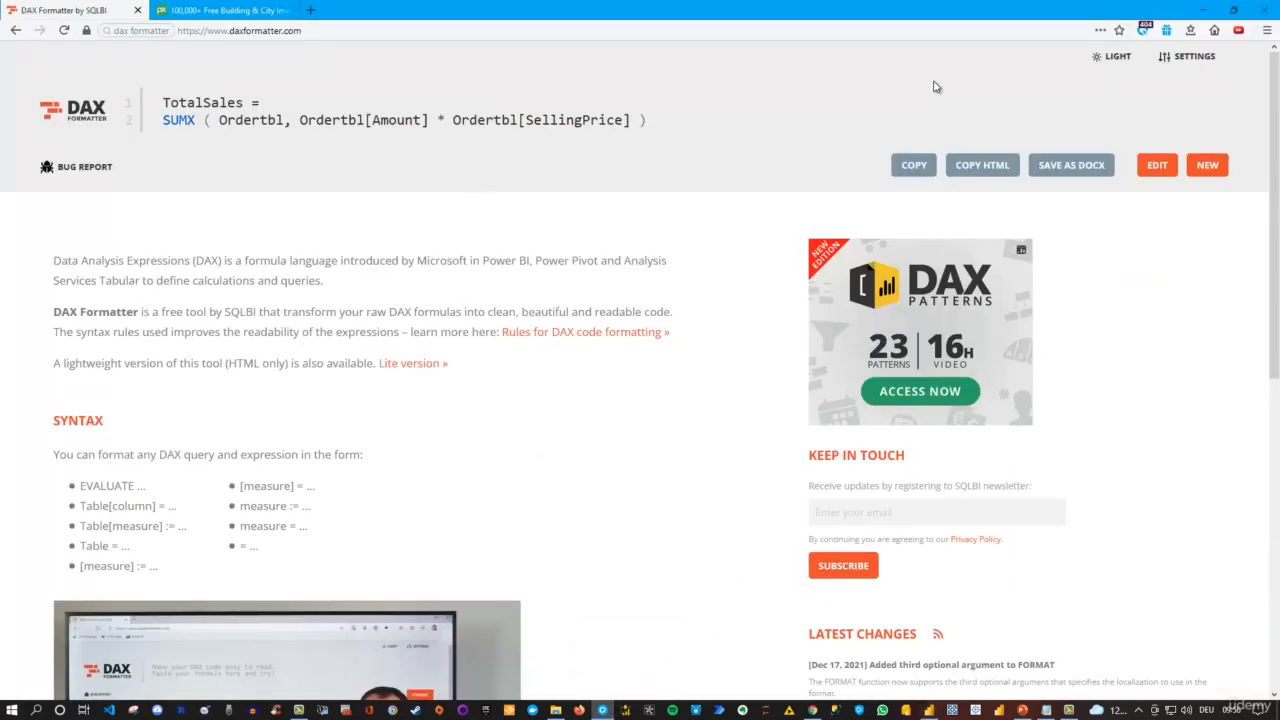
{"action": "left_click", "coordinate": [1120, 57]}
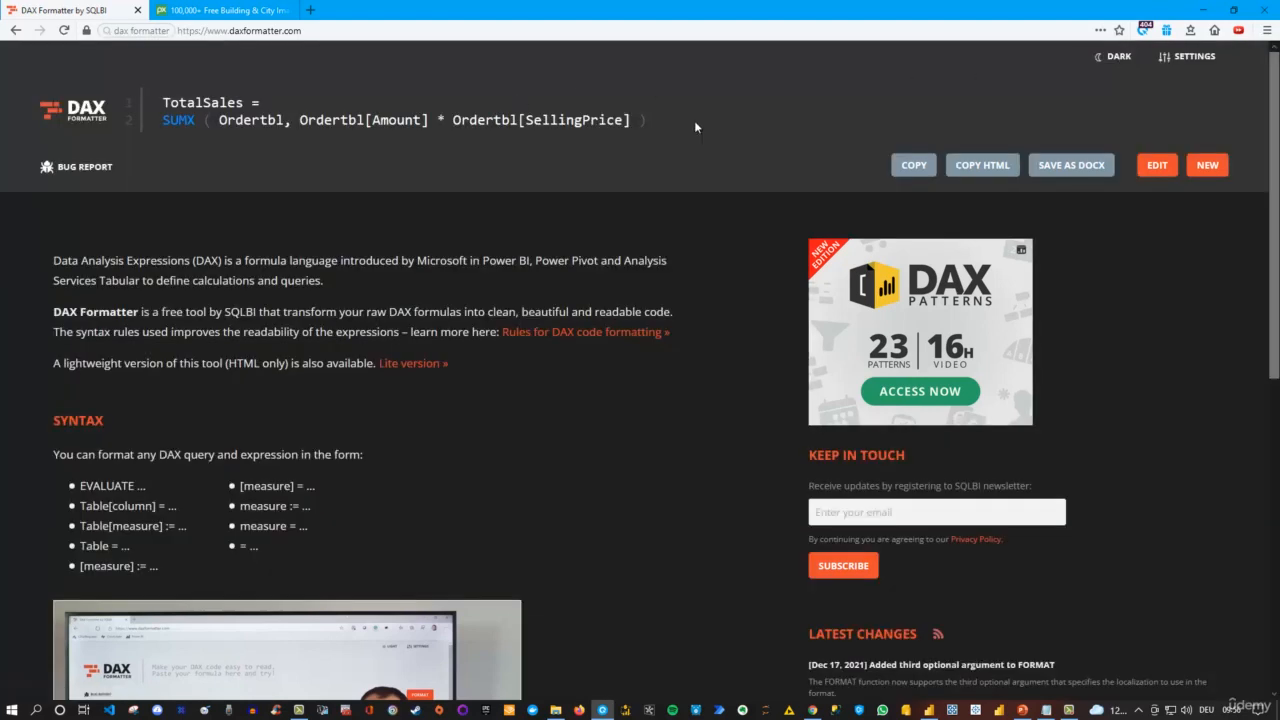
{"action": "left_click", "coordinate": [1208, 165]}
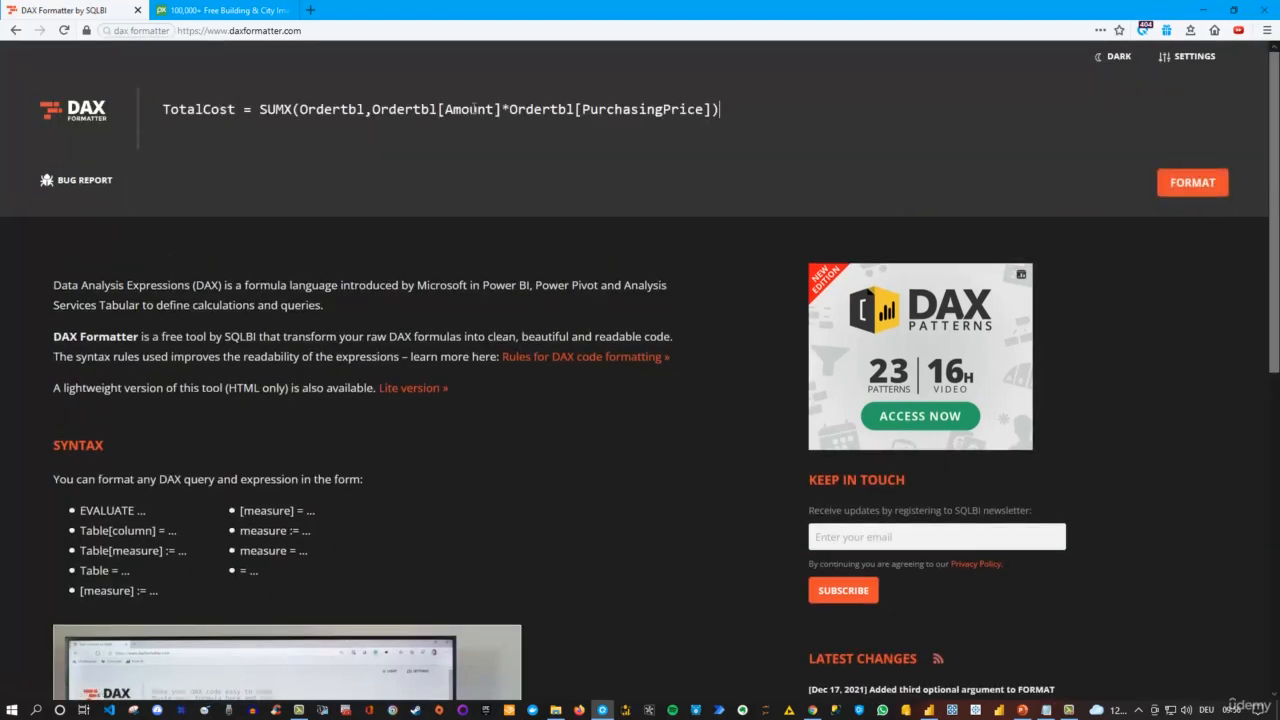
{"action": "left_click", "coordinate": [1170, 186]}
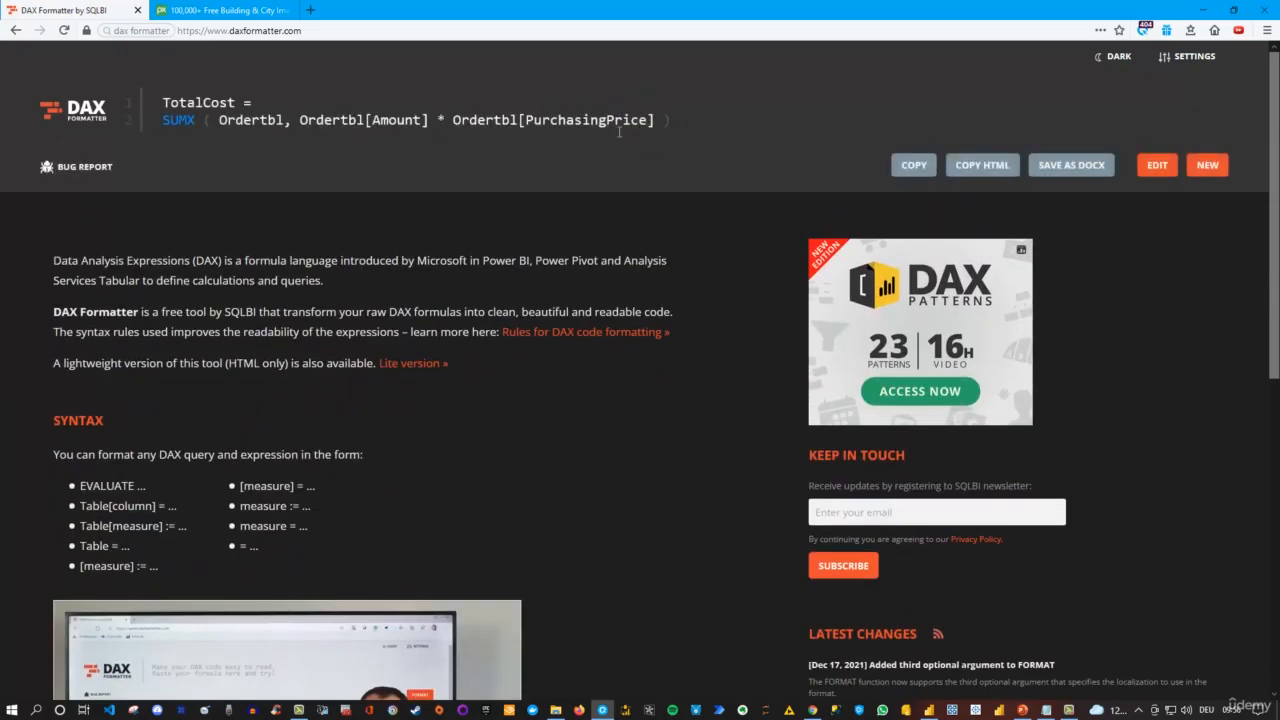
Copy the formatted formula, return to Power BI Desktop, and commit it as the TotalCost measure's definition.
{"action": "left_click", "coordinate": [914, 165]}
{"action": "left_click", "coordinate": [929, 710]}
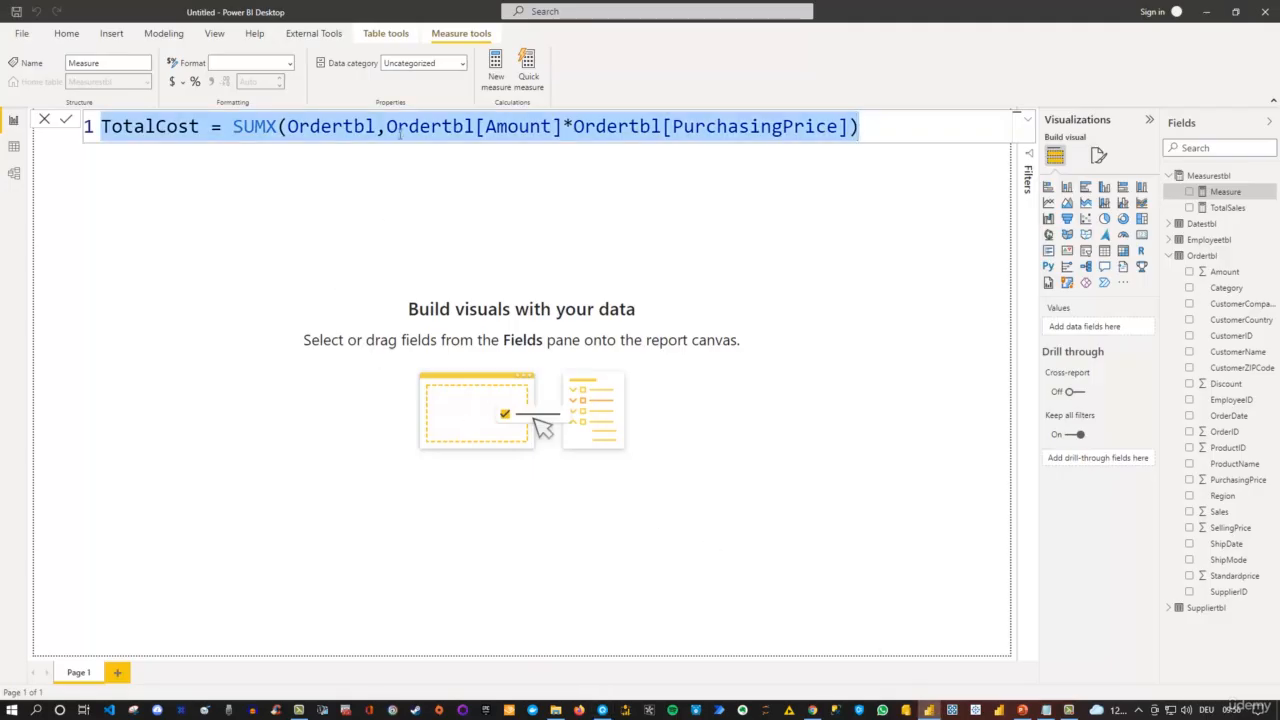
{"action": "key", "text": "ctrl+v"}
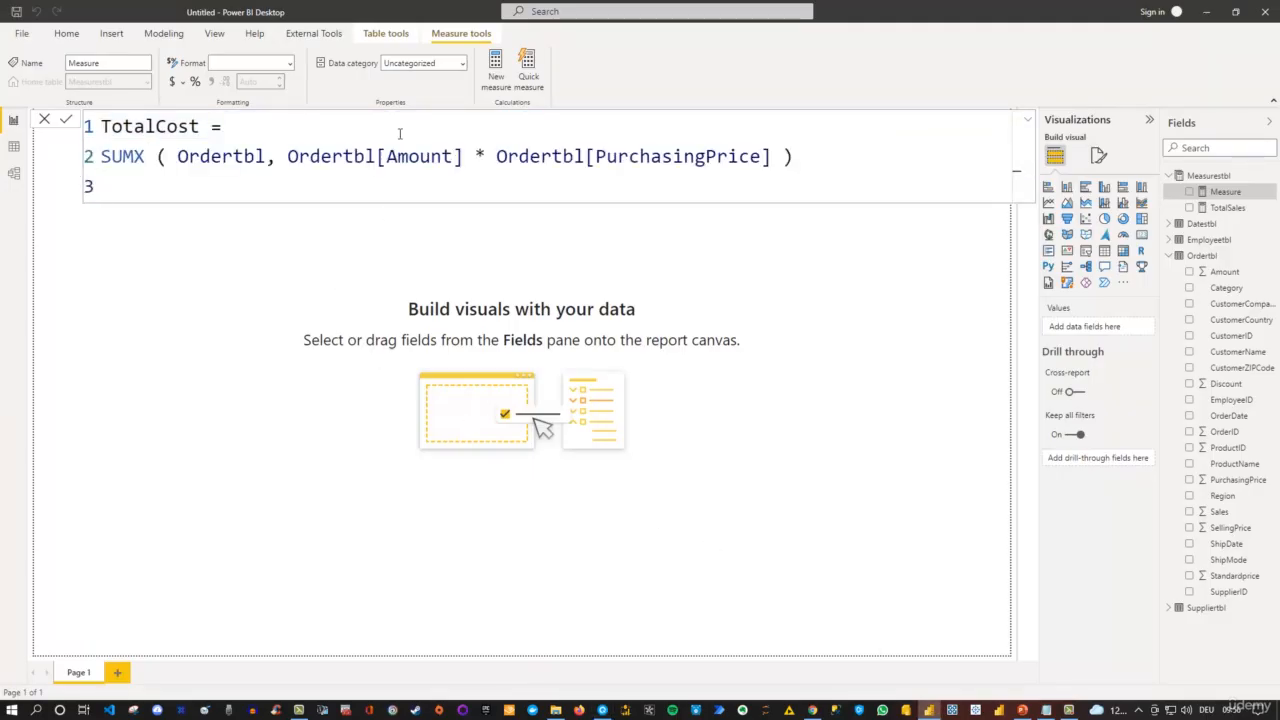
{"action": "key", "text": "Return"}
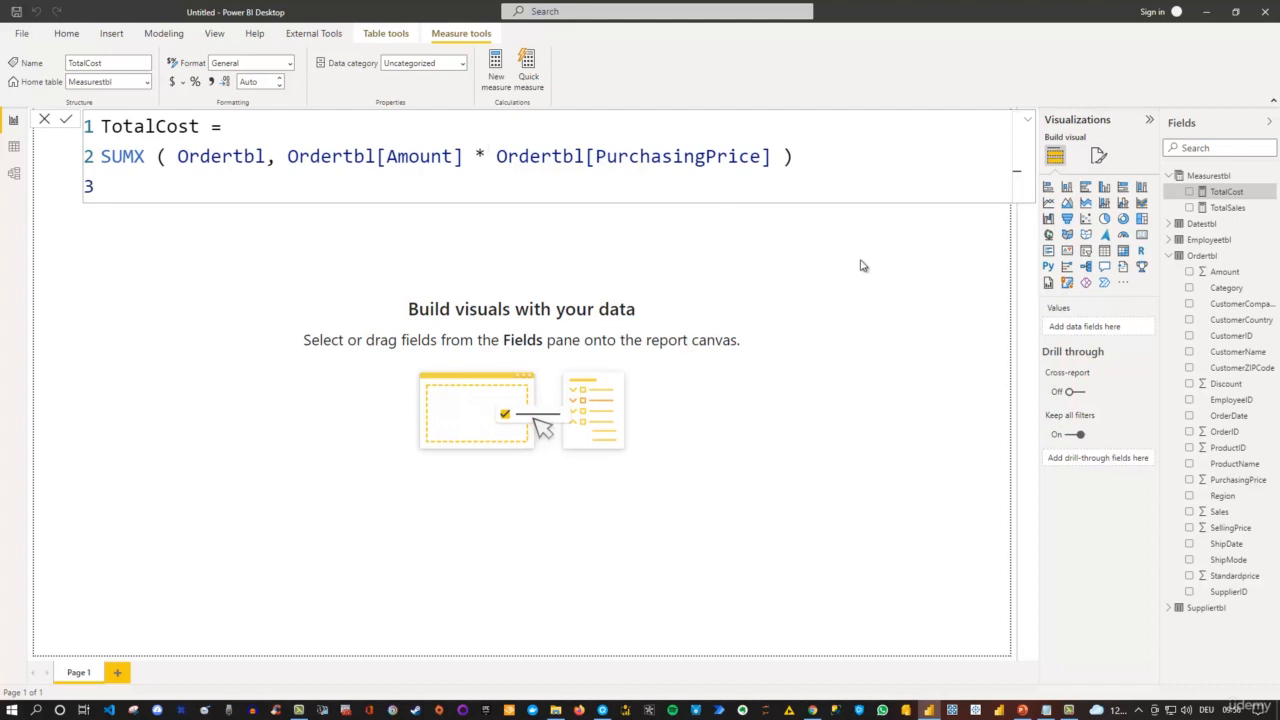
Add a new measure to Measurestbl and name it TotalProfit.
{"action": "right_click", "coordinate": [1204, 177]}
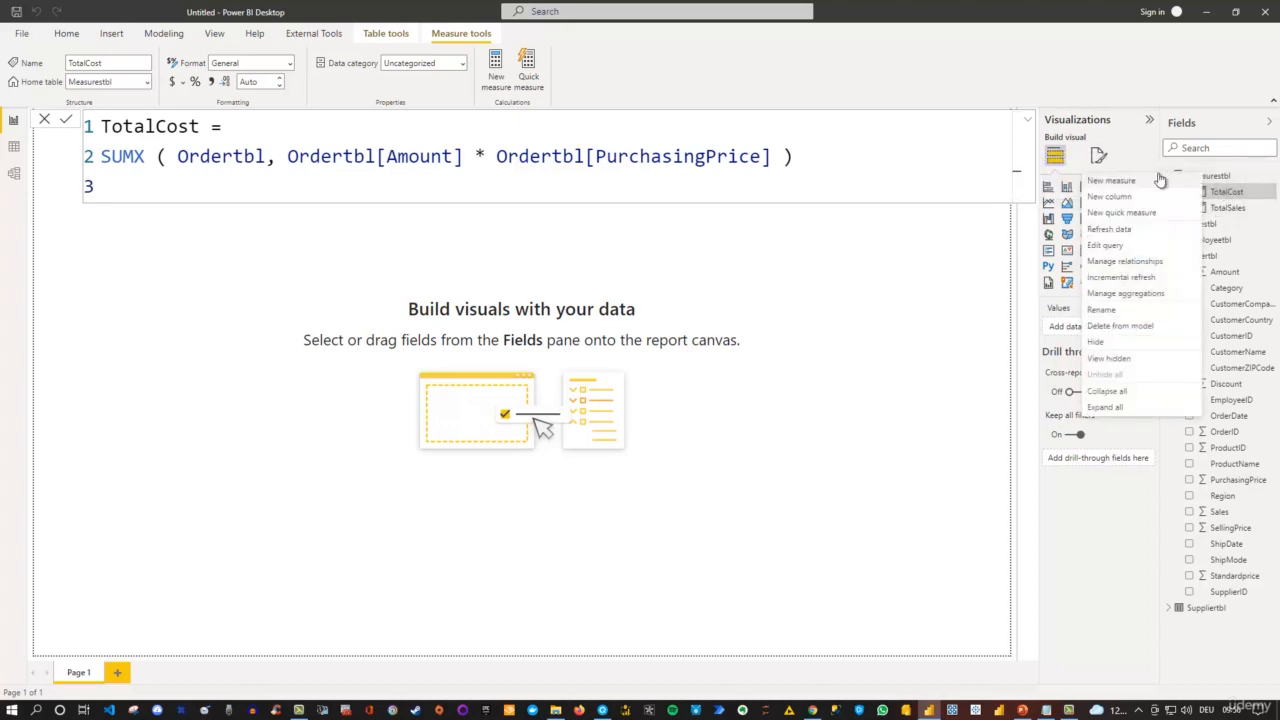
{"action": "key", "text": "Escape"}
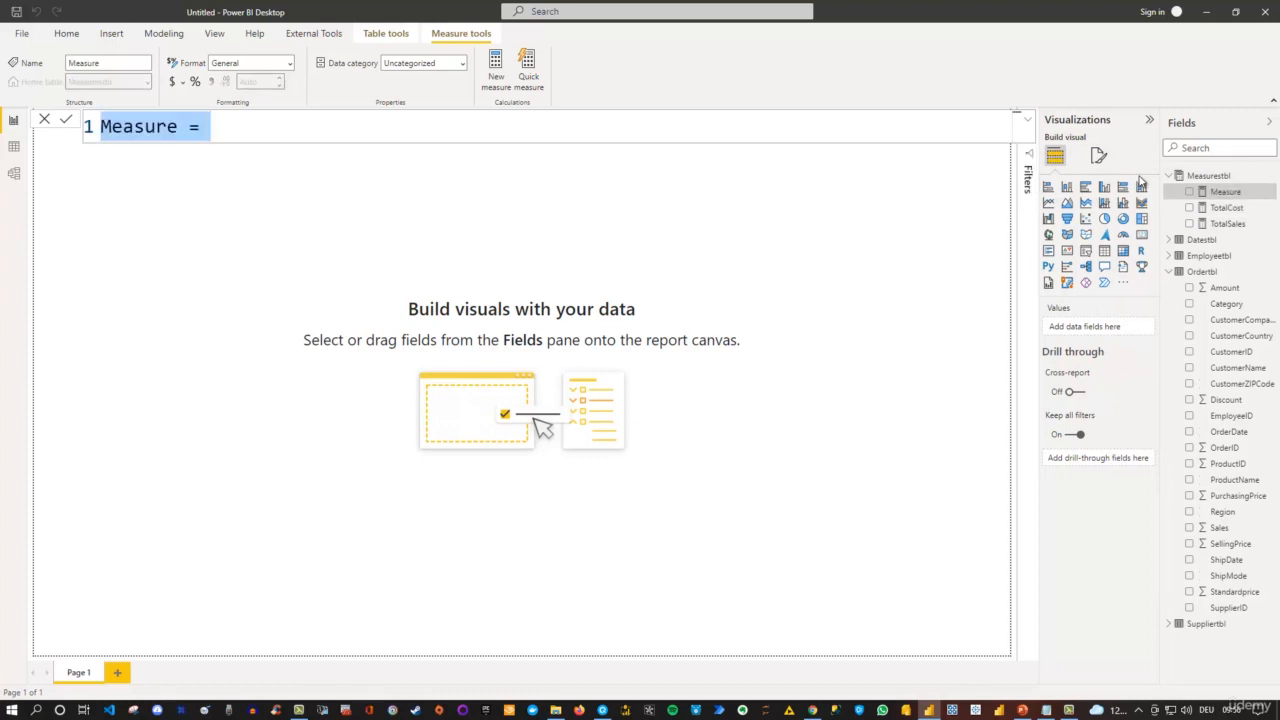
{"action": "type", "text": "Tota"}
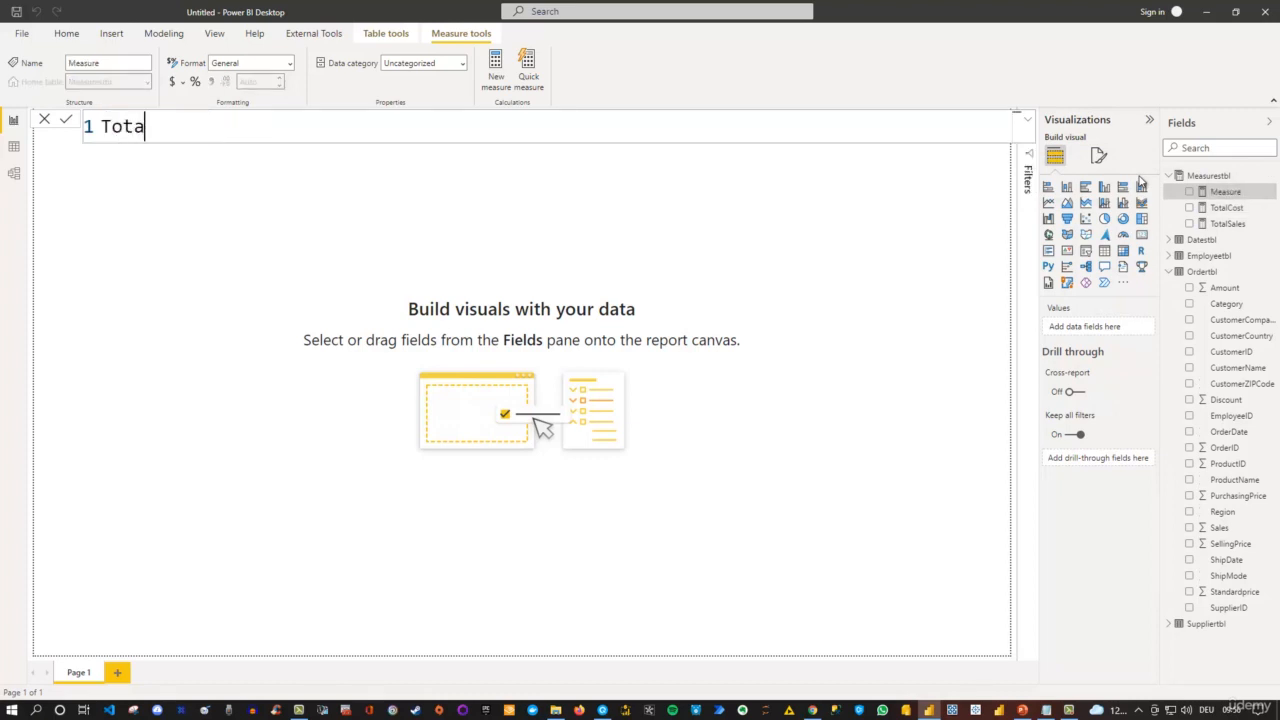
{"action": "type", "text": "lProfit ="}
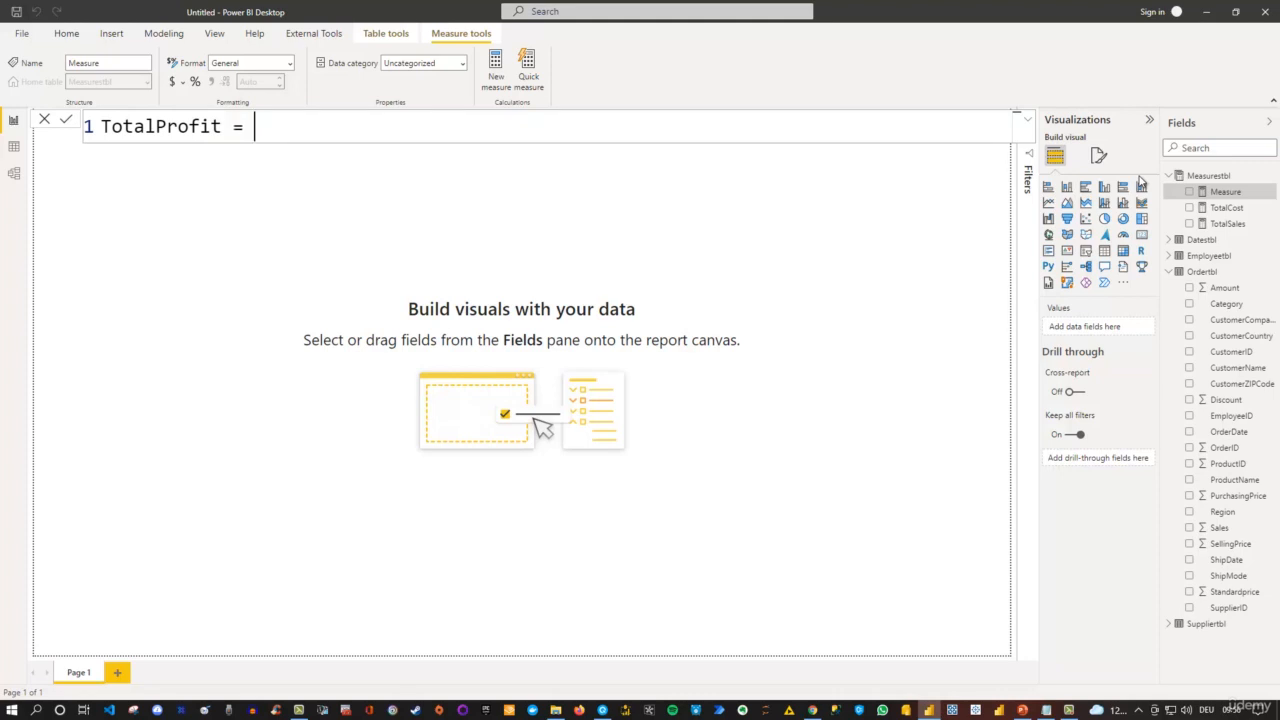
Write the TotalProfit formula on an indented second line as Measurestbl[TotalSales]-Measurestbl[TotalCost].
{"action": "key", "text": "shift+Return"}
{"action": "key", "text": "Tab"}
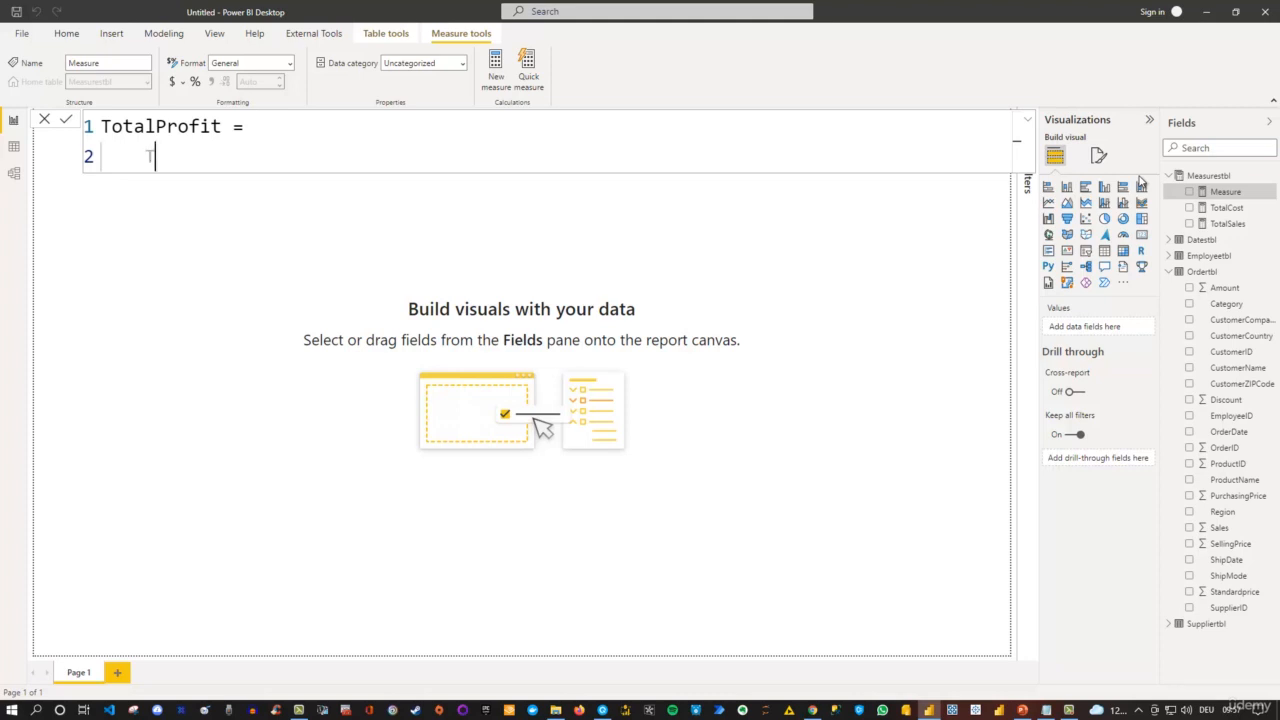
{"action": "type", "text": "TotalS"}
{"action": "key", "text": "Tab"}
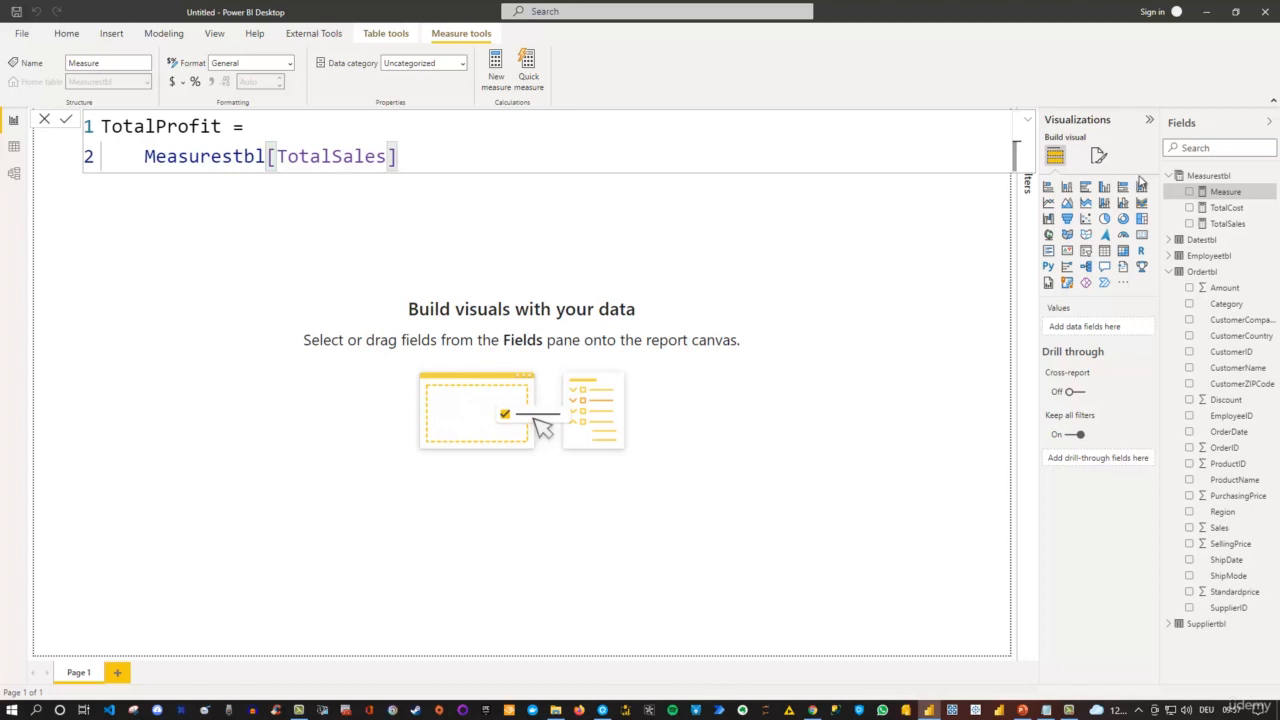
{"action": "type", "text": "-total"}
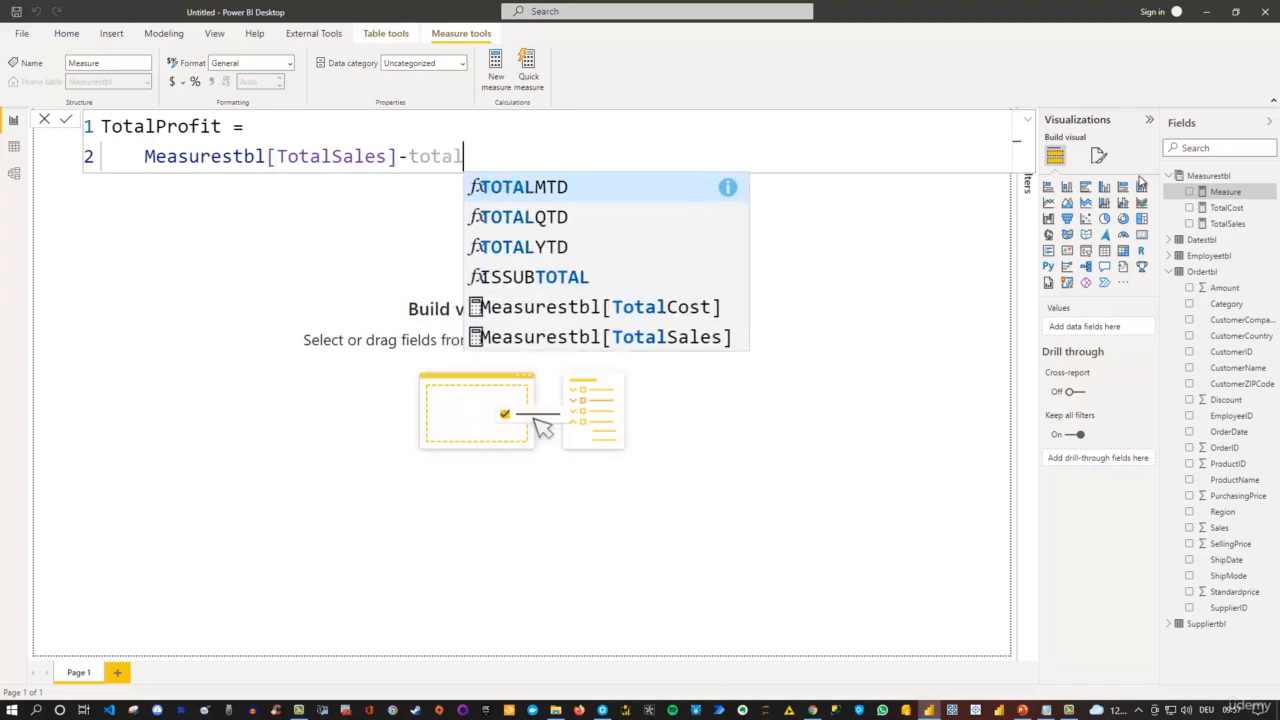
{"action": "type", "text": "c"}
{"action": "key", "text": "Tab"}
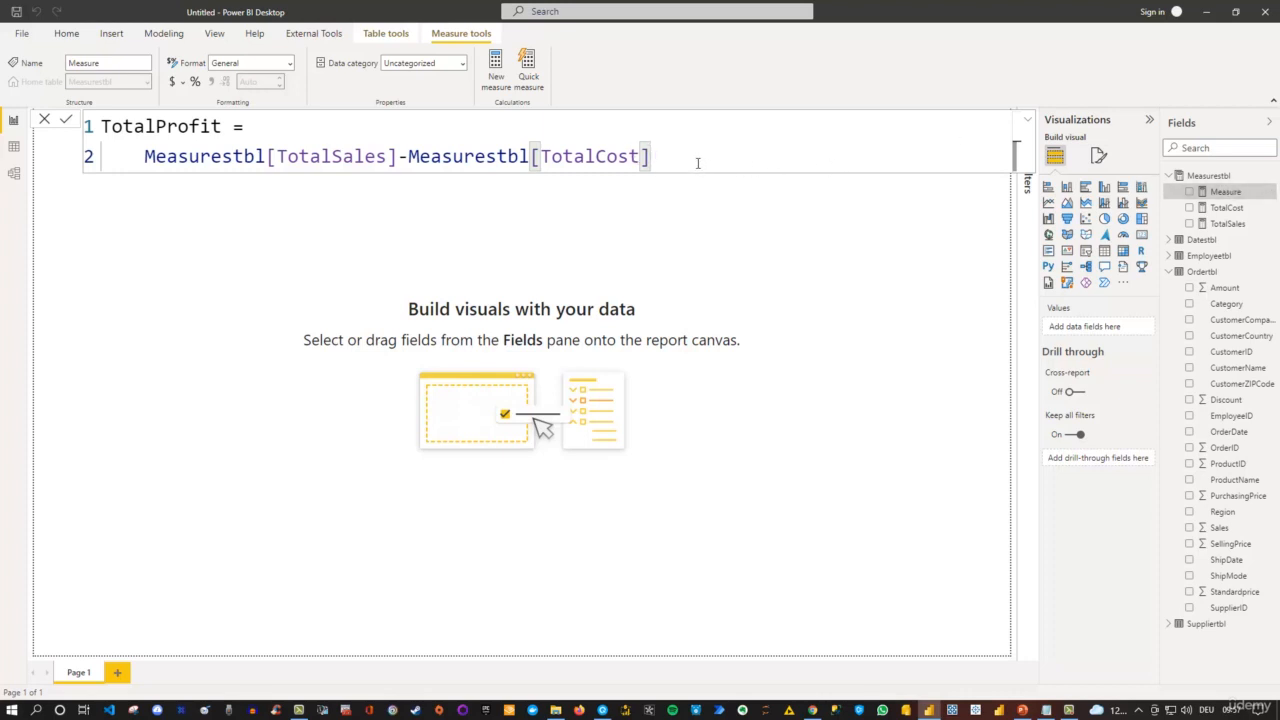
Copy the TotalProfit formula, switch to DAX Formatter in the browser, and format it as a new entry.
{"action": "key", "text": "ctrl+a"}
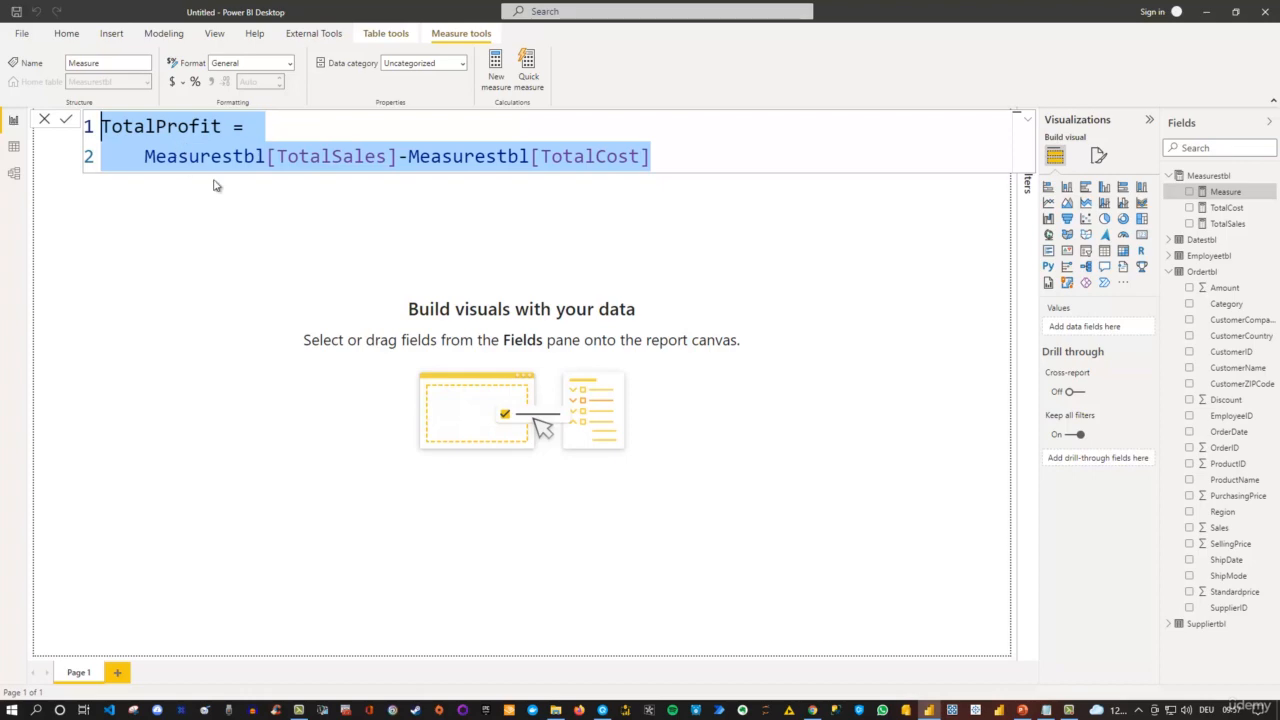
{"action": "left_click", "coordinate": [602, 710]}
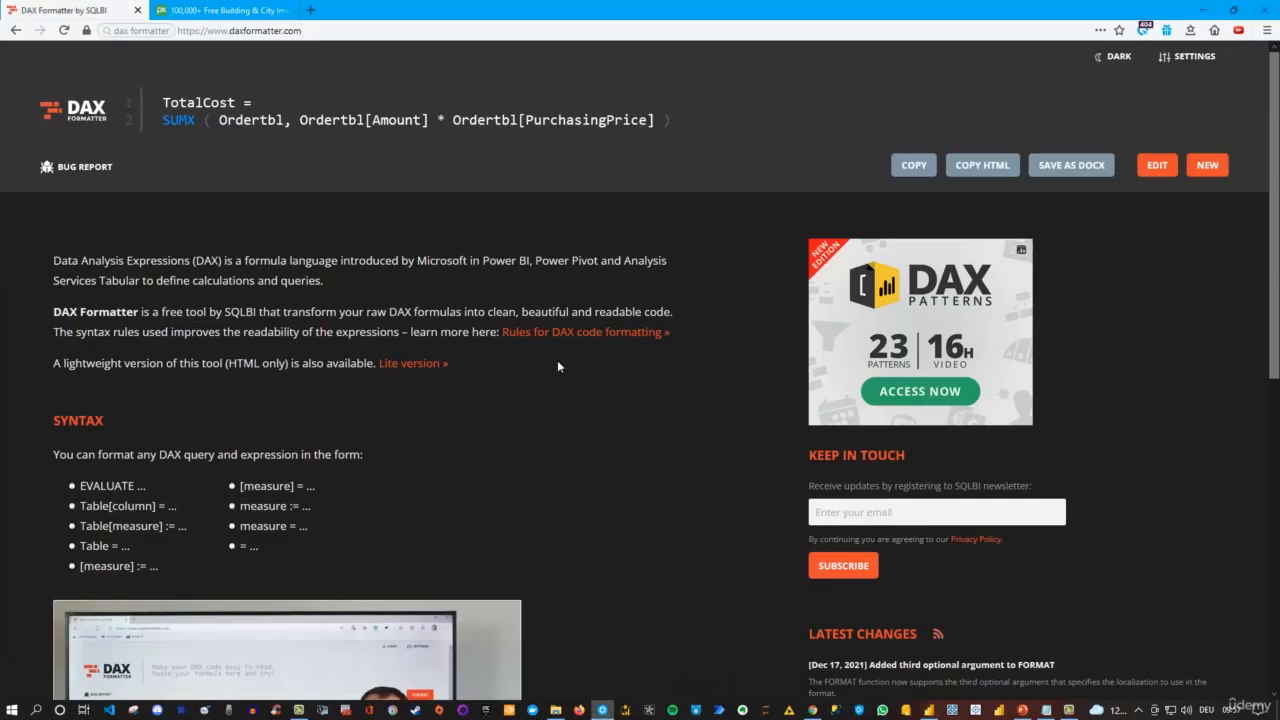
{"action": "left_click", "coordinate": [1207, 165]}
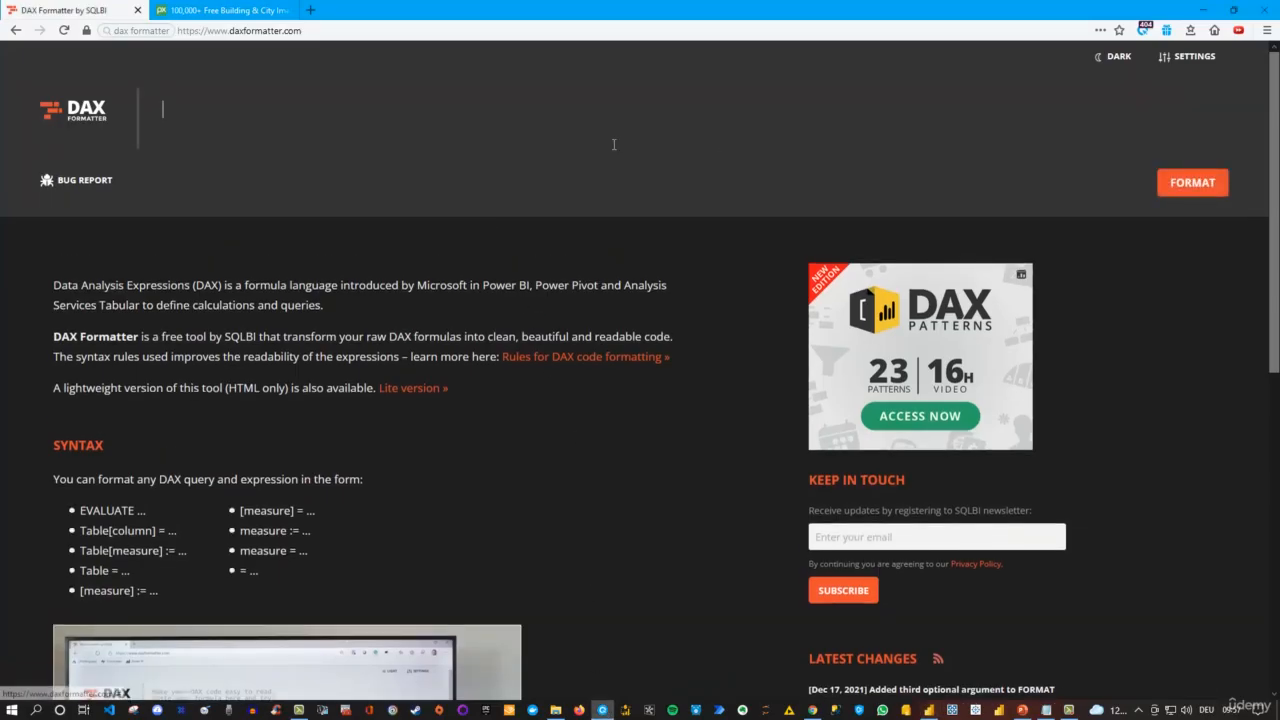
{"action": "key", "text": "ctrl+v"}
{"action": "left_click", "coordinate": [1180, 182]}
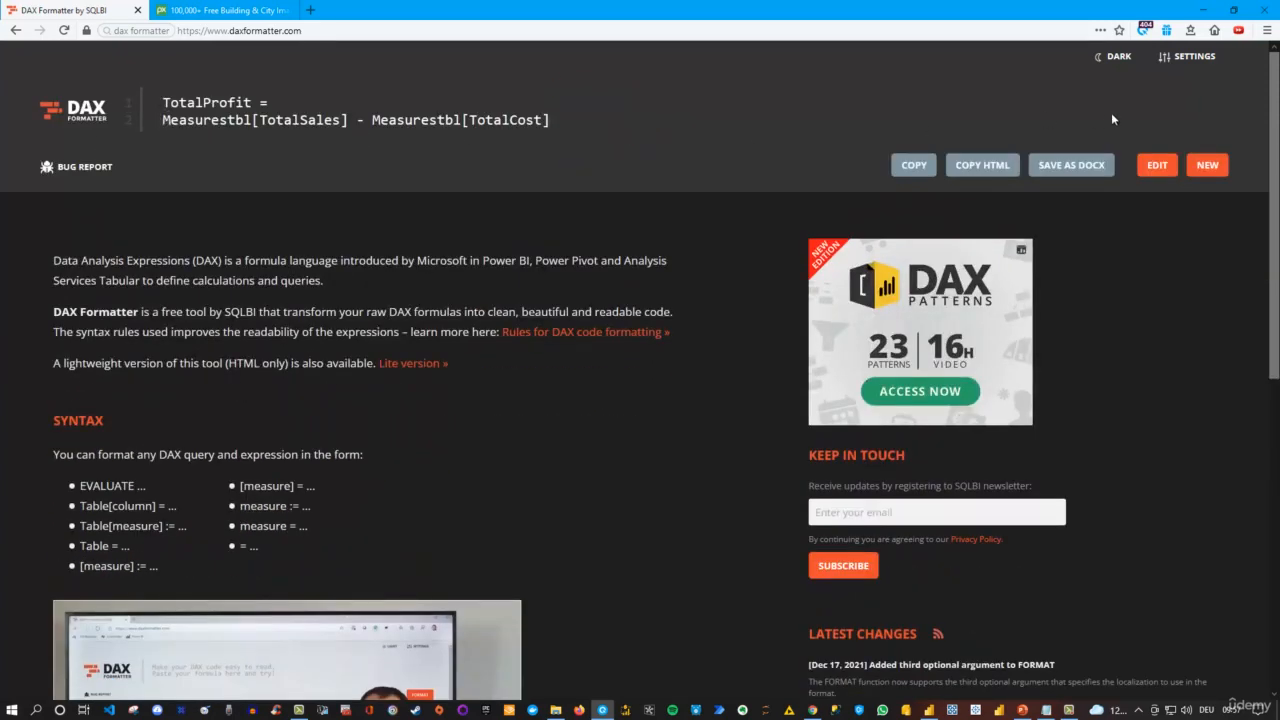
Copy the formatted formula, return to Power BI Desktop, commit it as the TotalProfit measure's definition, and deselect the measure.
{"action": "left_click", "coordinate": [915, 166]}
{"action": "left_click", "coordinate": [929, 710]}
{"action": "key", "text": "ctrl+a"}
{"action": "key", "text": "ctrl+v"}
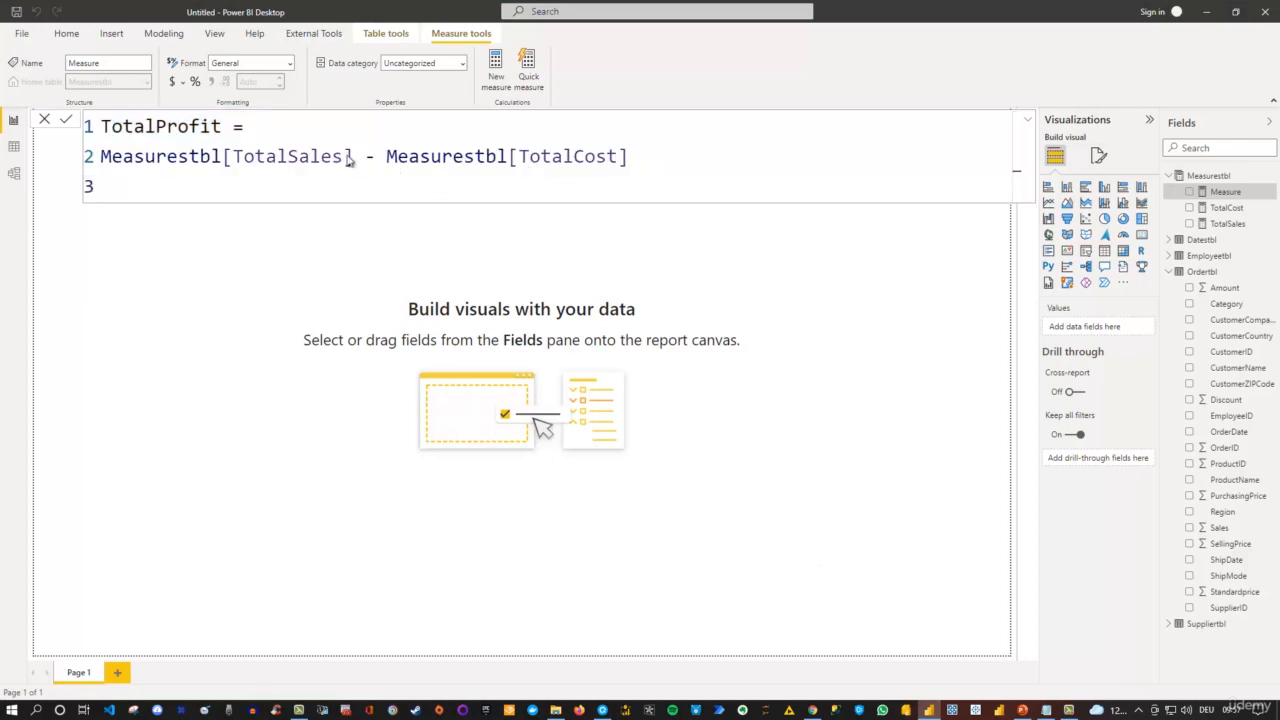
{"action": "key", "text": "Return"}
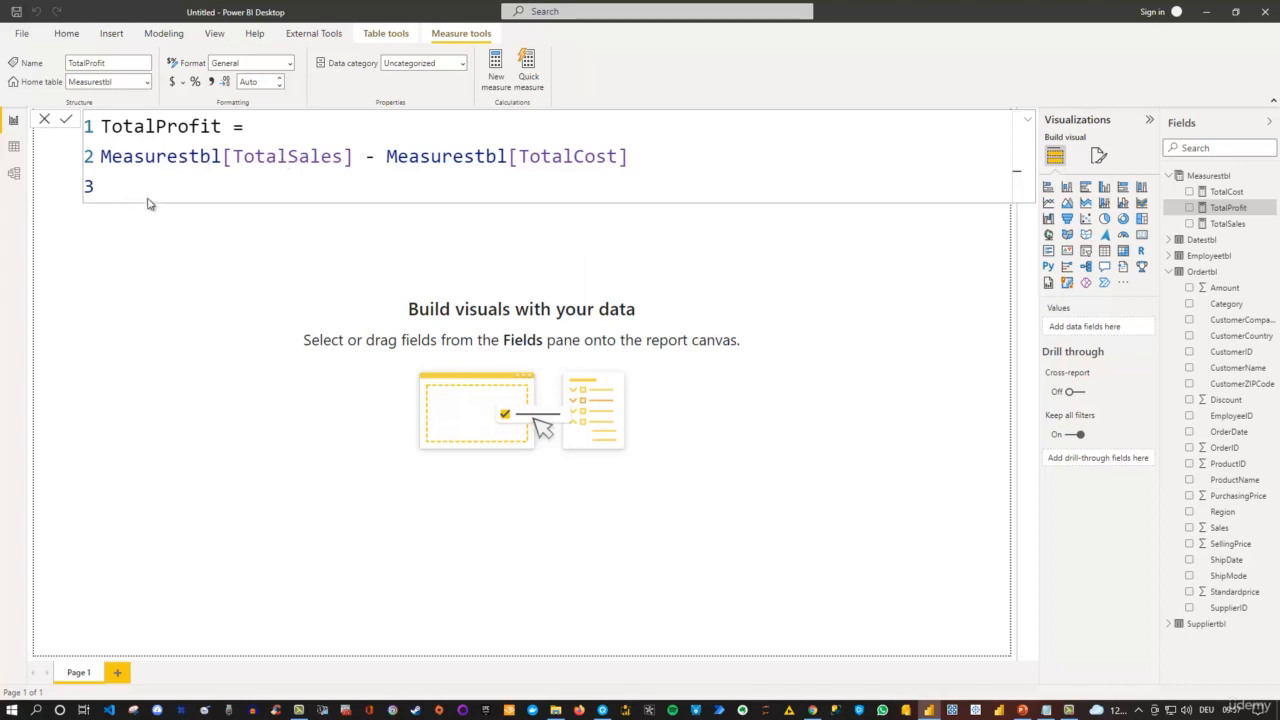
{"action": "left_click", "coordinate": [310, 253]}
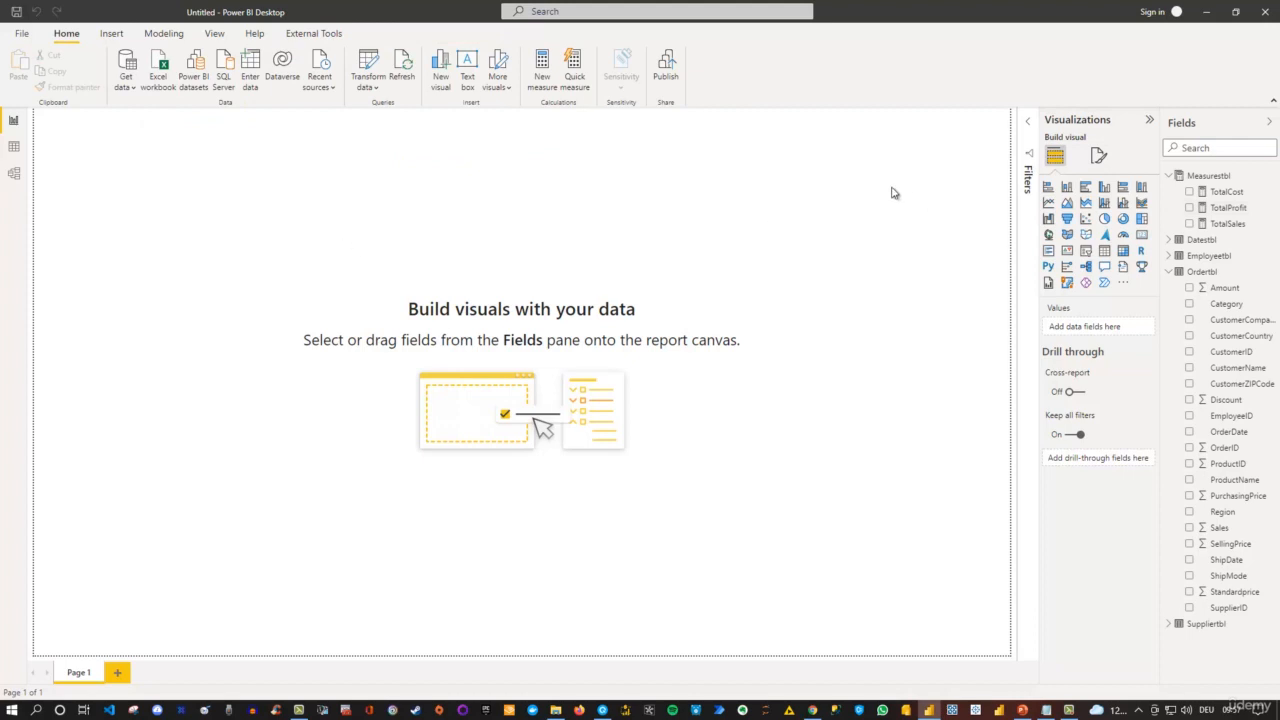
Add a card visual showing the TotalSales measure to the report page and widen it to about double its width.
{"action": "left_click", "coordinate": [1190, 224]}
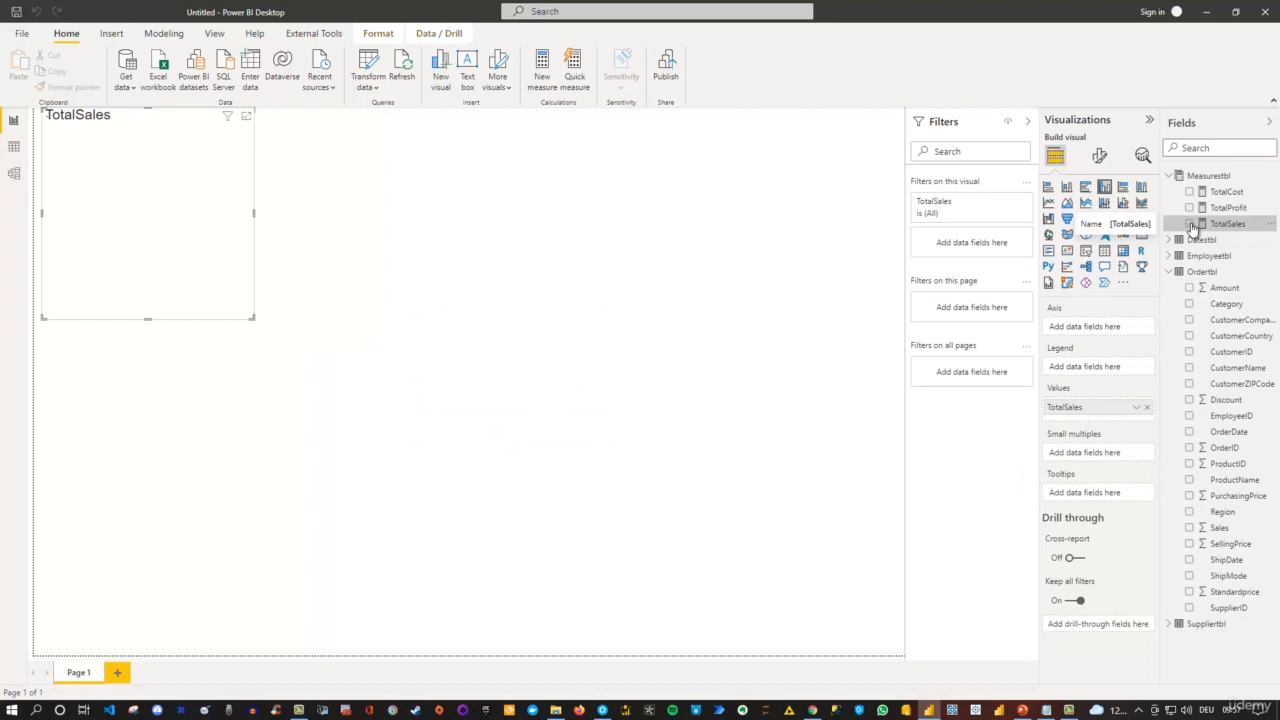
{"action": "left_click", "coordinate": [1140, 237]}
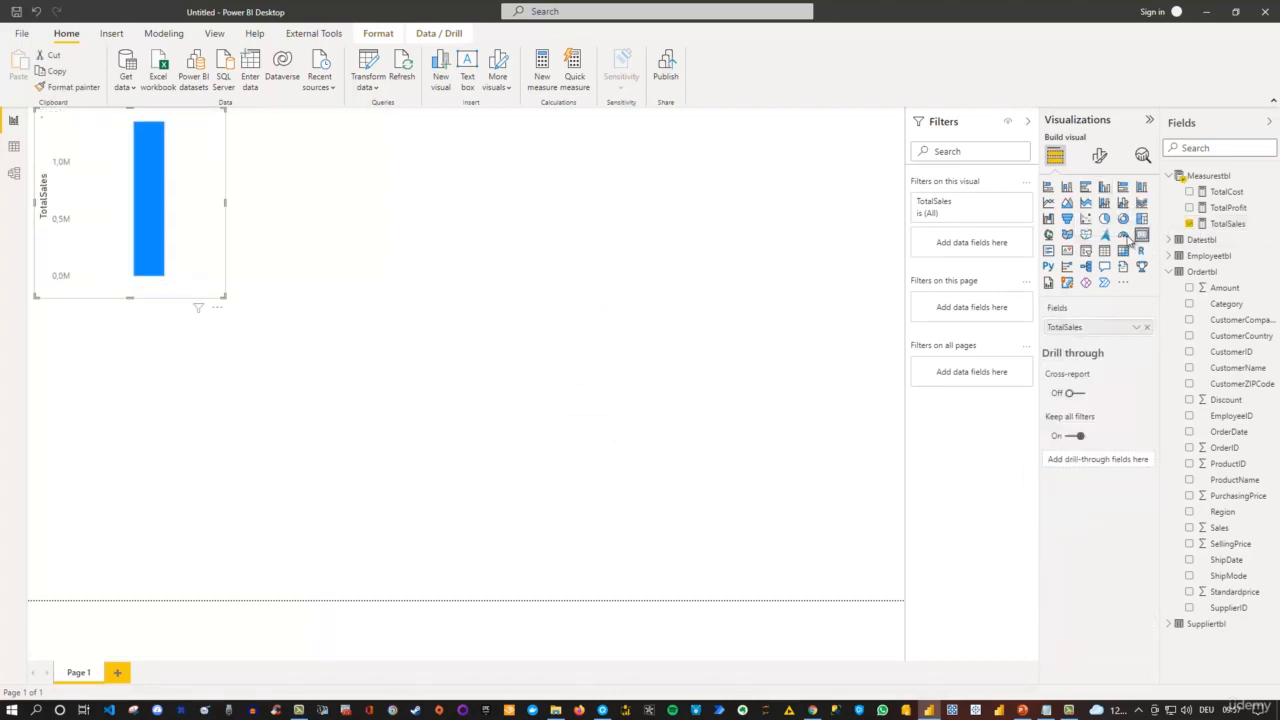
{"action": "left_click_drag", "start_coordinate": [228, 299], "coordinate": [422, 300]}
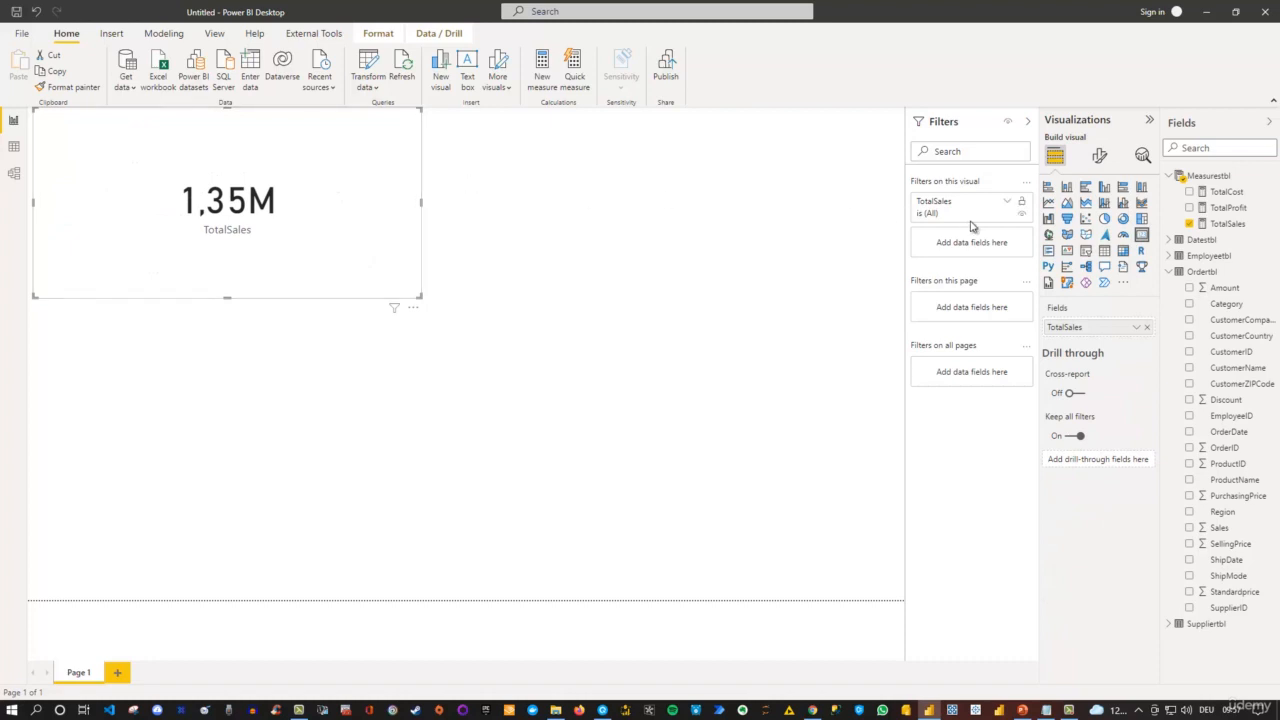
Set the display units of the TotalSales card's callout value to None, check the full figure, and deselect the card.
{"action": "left_click", "coordinate": [1097, 157]}
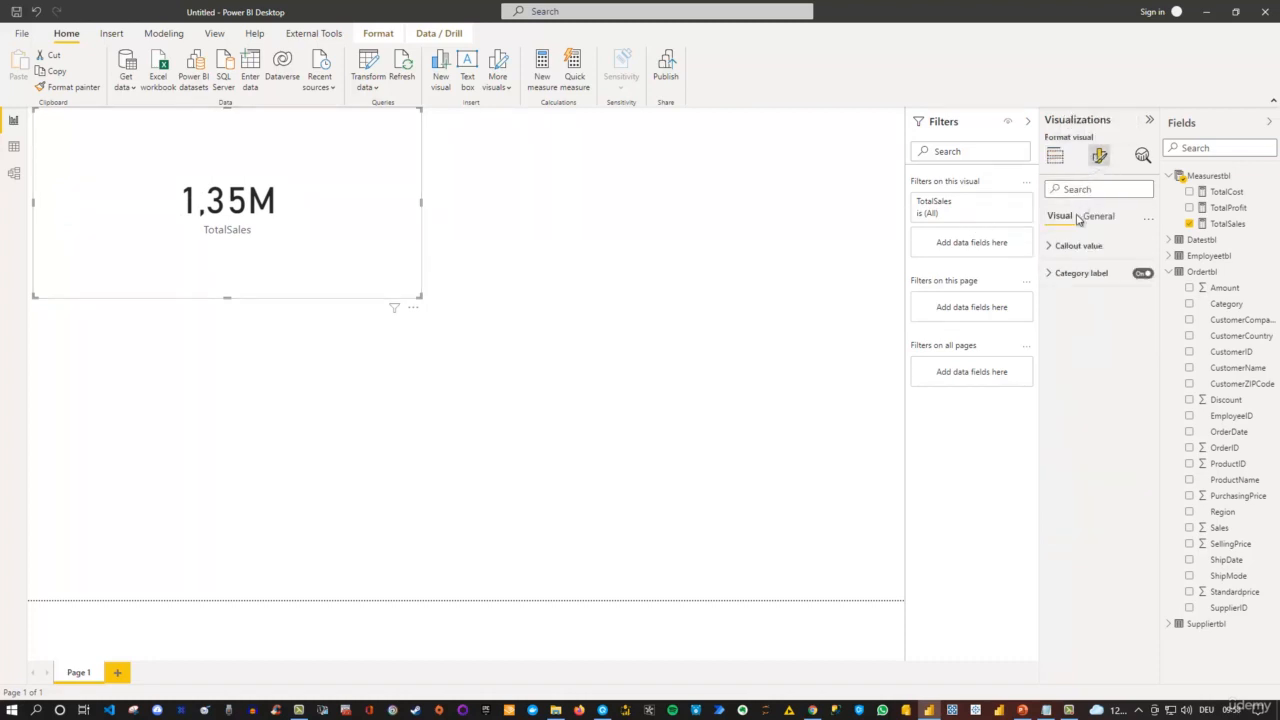
{"action": "left_click", "coordinate": [1054, 250]}
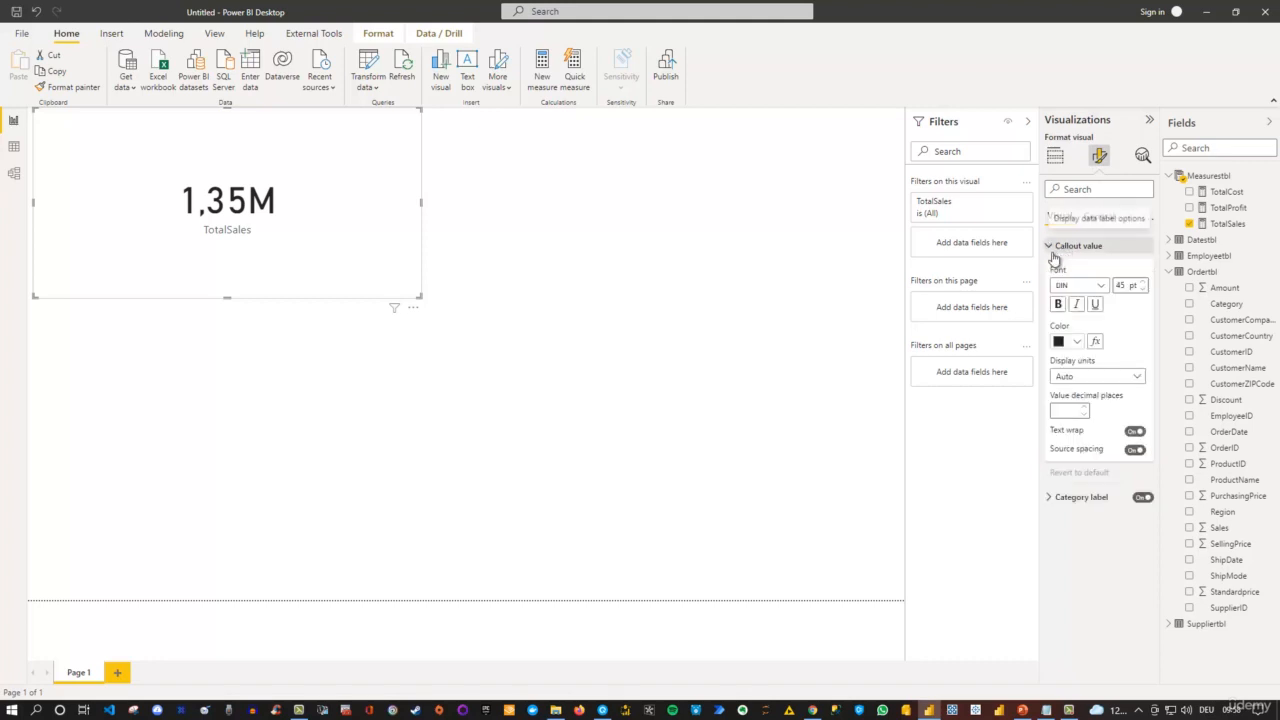
{"action": "left_click", "coordinate": [1096, 378]}
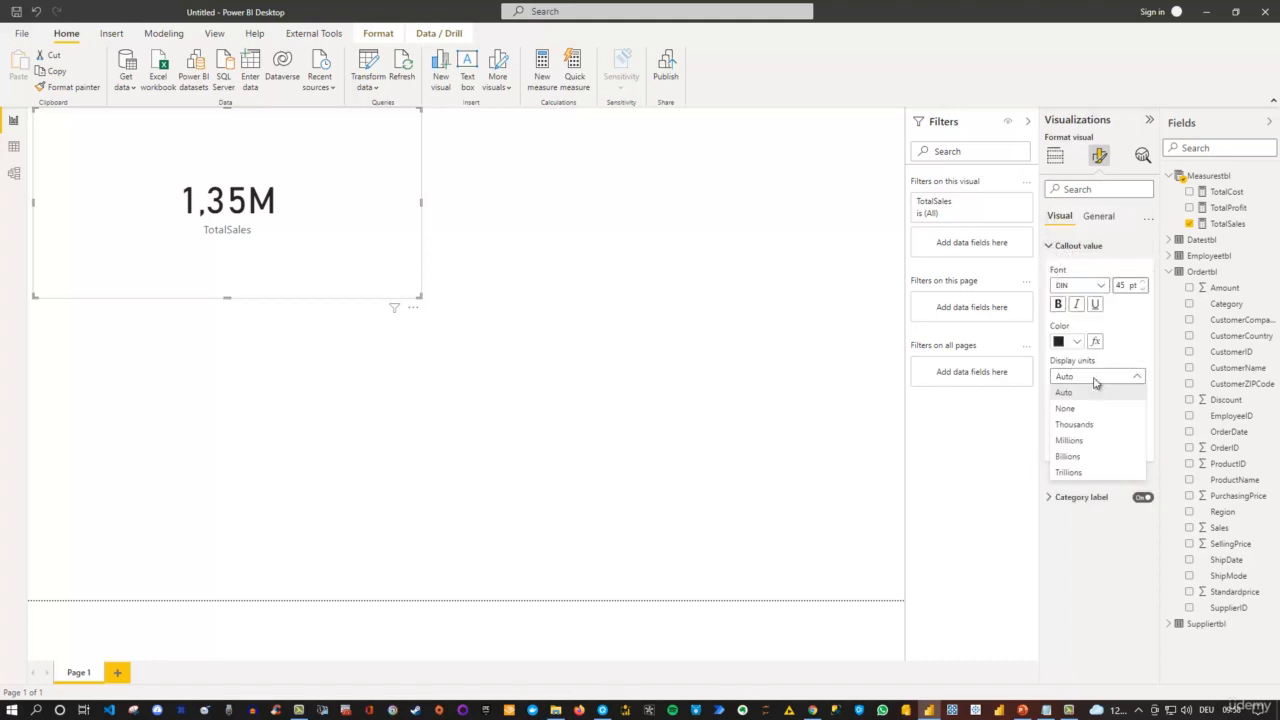
{"action": "left_click", "coordinate": [1066, 408]}
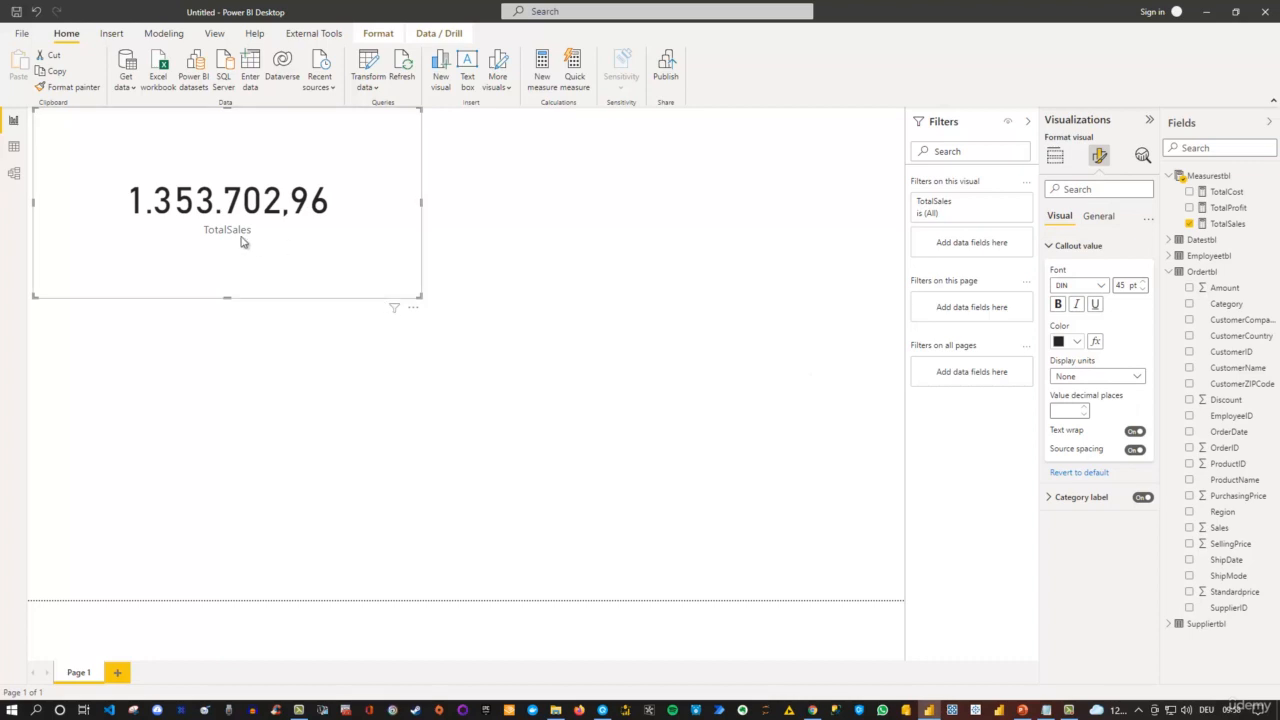
{"action": "mouse_move", "coordinate": [151, 216]}
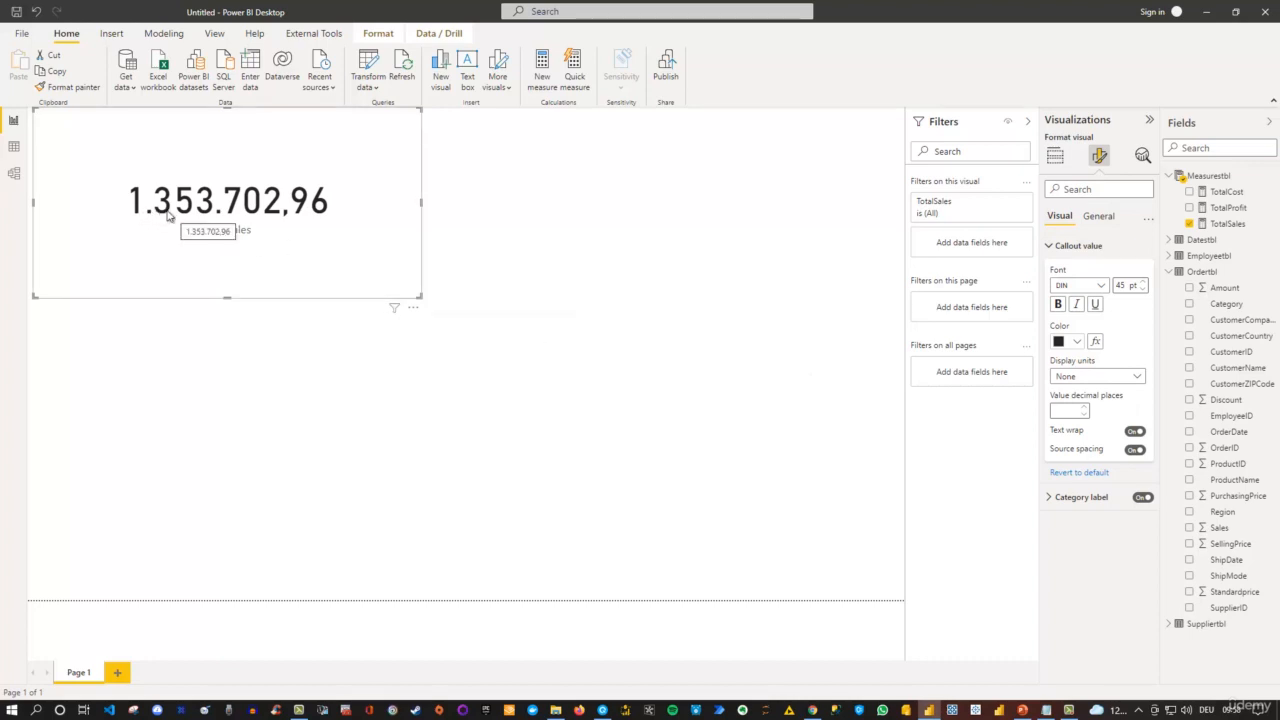
{"action": "left_click", "coordinate": [490, 240]}
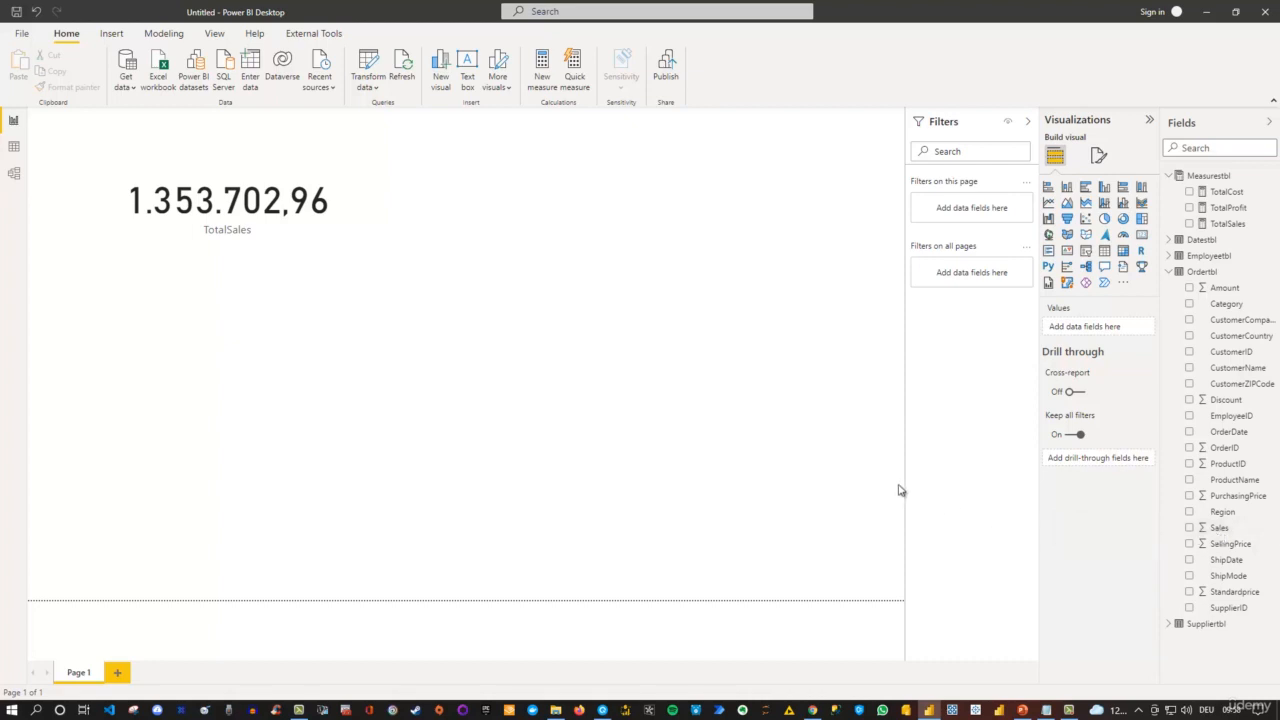
Add a card visual showing the Sales column, set its callout value's display units to None, and compare it with the TotalSales card.
{"action": "left_click", "coordinate": [1190, 529]}
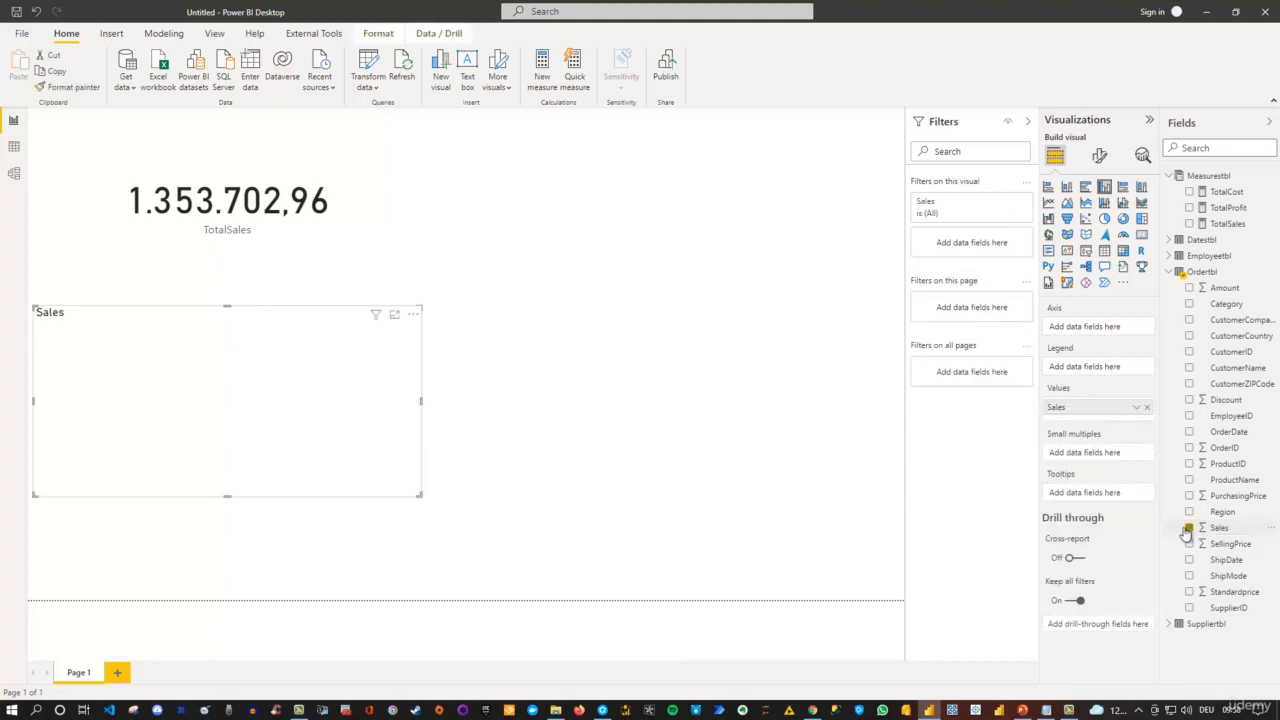
{"action": "left_click", "coordinate": [1143, 240]}
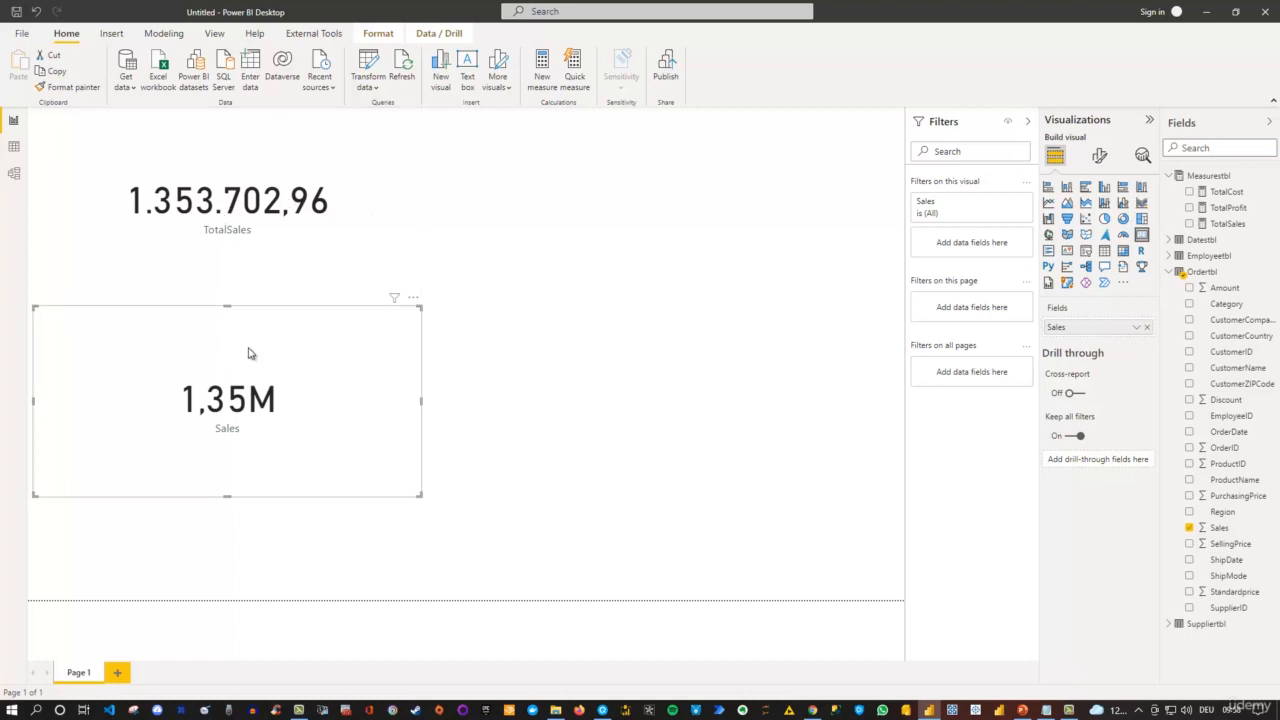
{"action": "left_click", "coordinate": [1100, 158]}
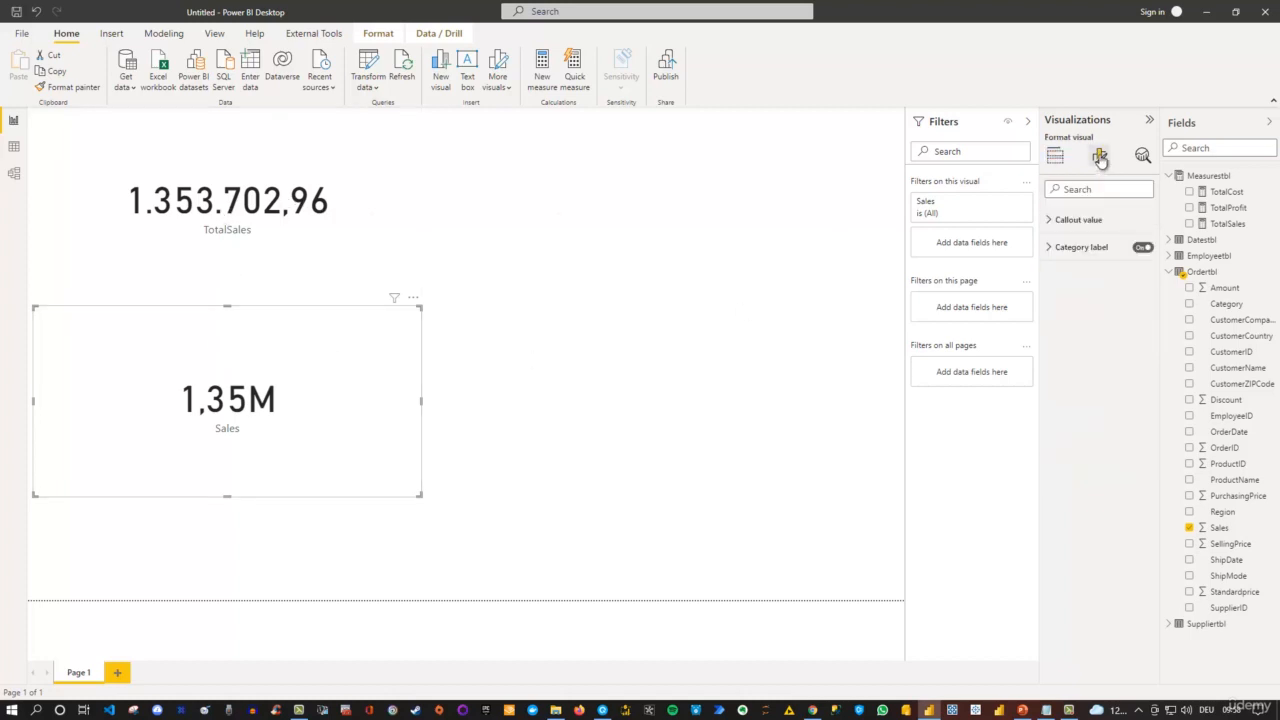
{"action": "left_click", "coordinate": [1052, 246]}
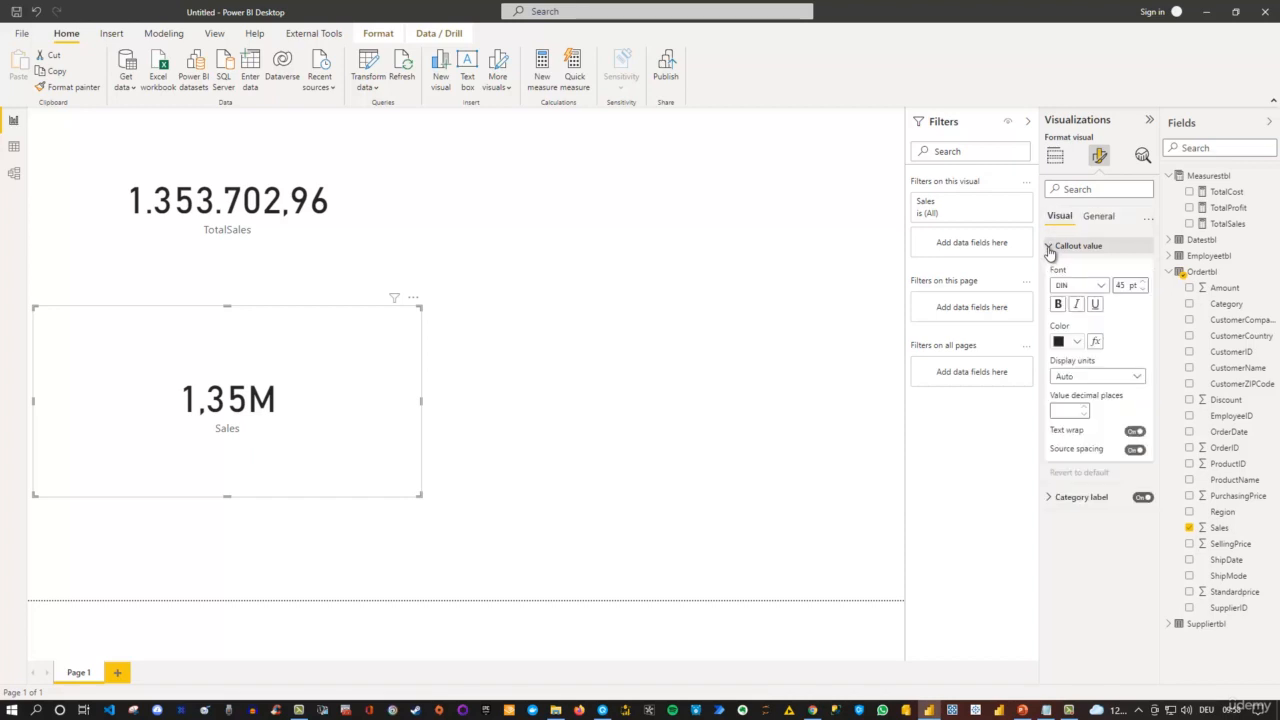
{"action": "left_click", "coordinate": [1106, 378]}
{"action": "left_click", "coordinate": [1066, 408]}
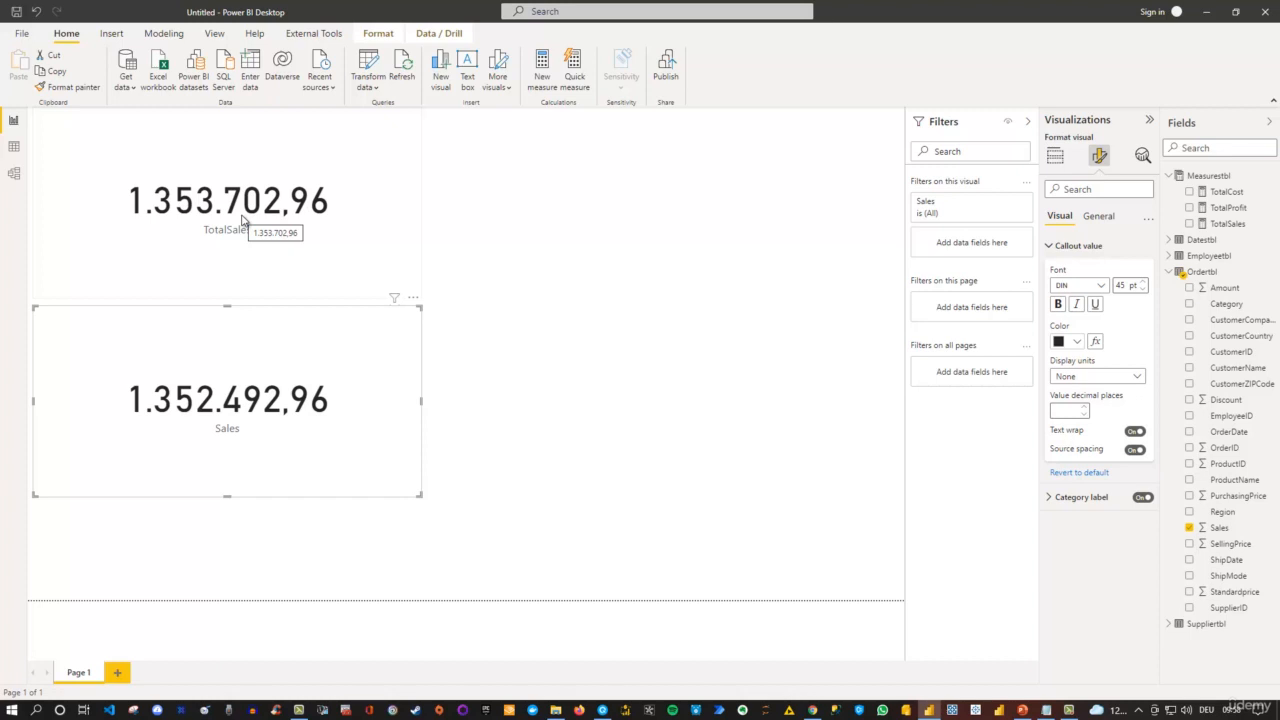
{"action": "left_click", "coordinate": [276, 146]}
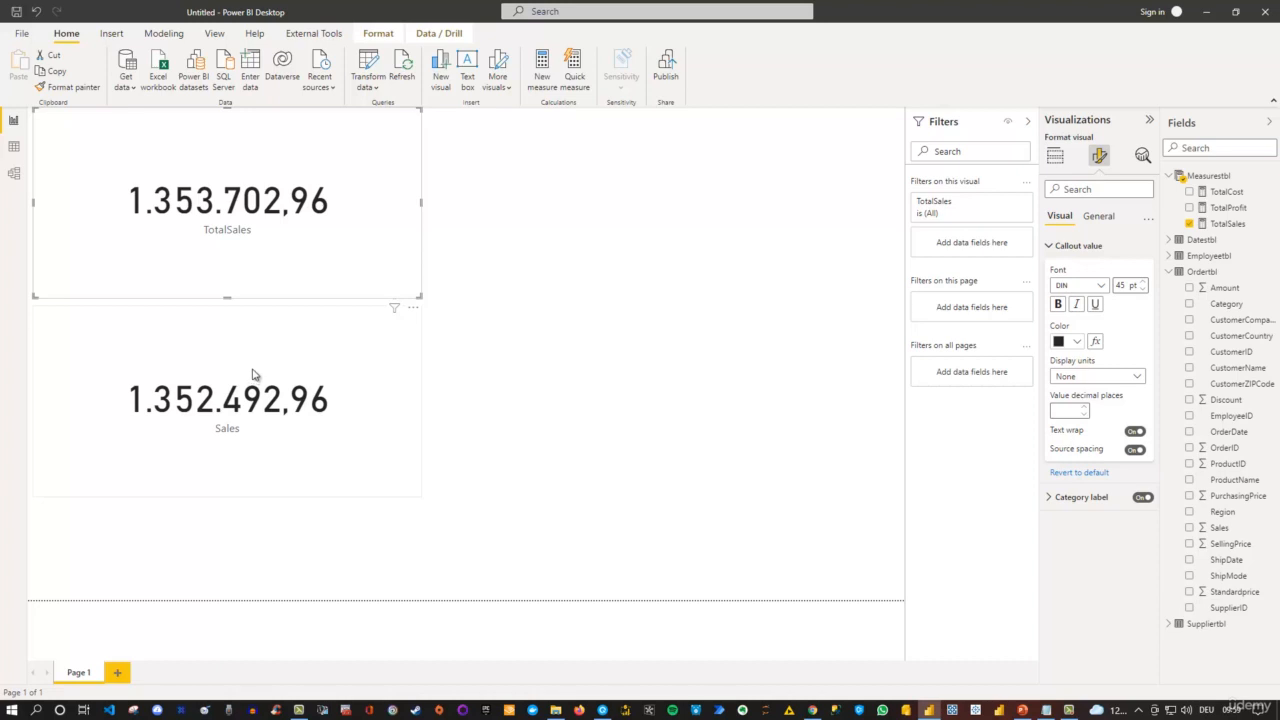
{"action": "left_click", "coordinate": [474, 304]}
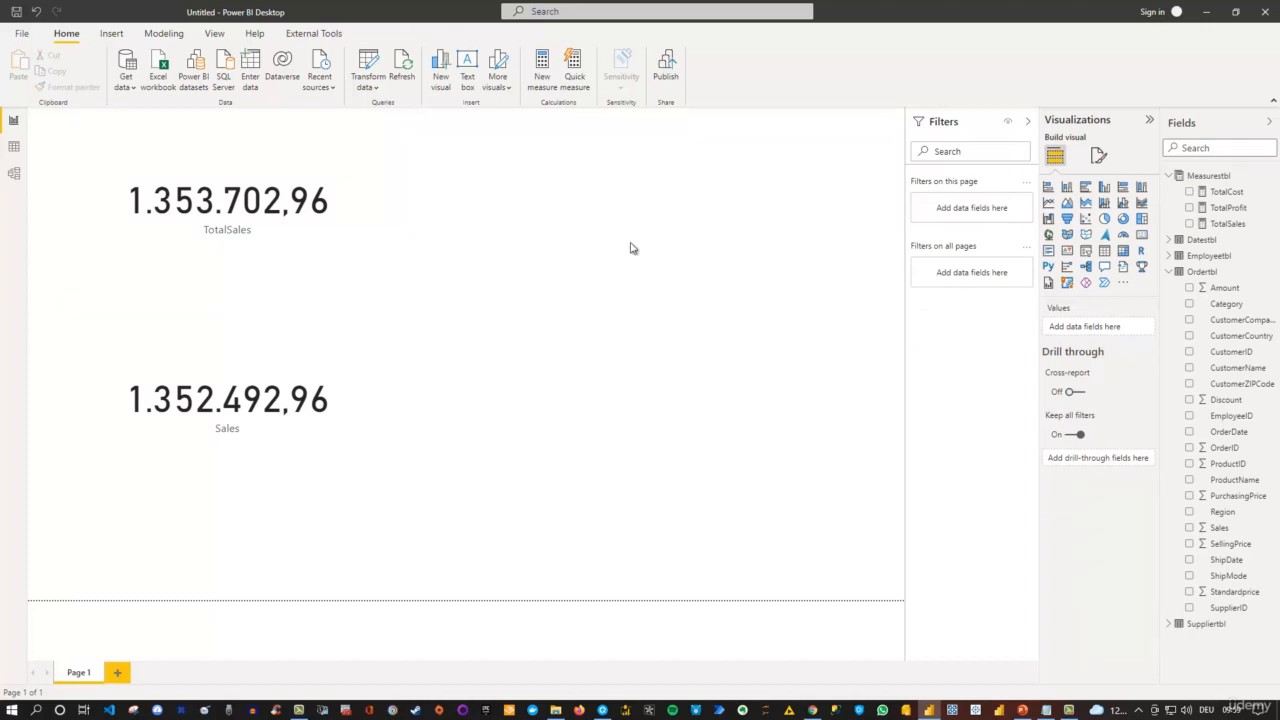
Add a table visual with Fiscal Year, TotalSales, TotalCost and TotalProfit, and move it beside the TotalSales card.
{"action": "left_click", "coordinate": [1170, 275]}
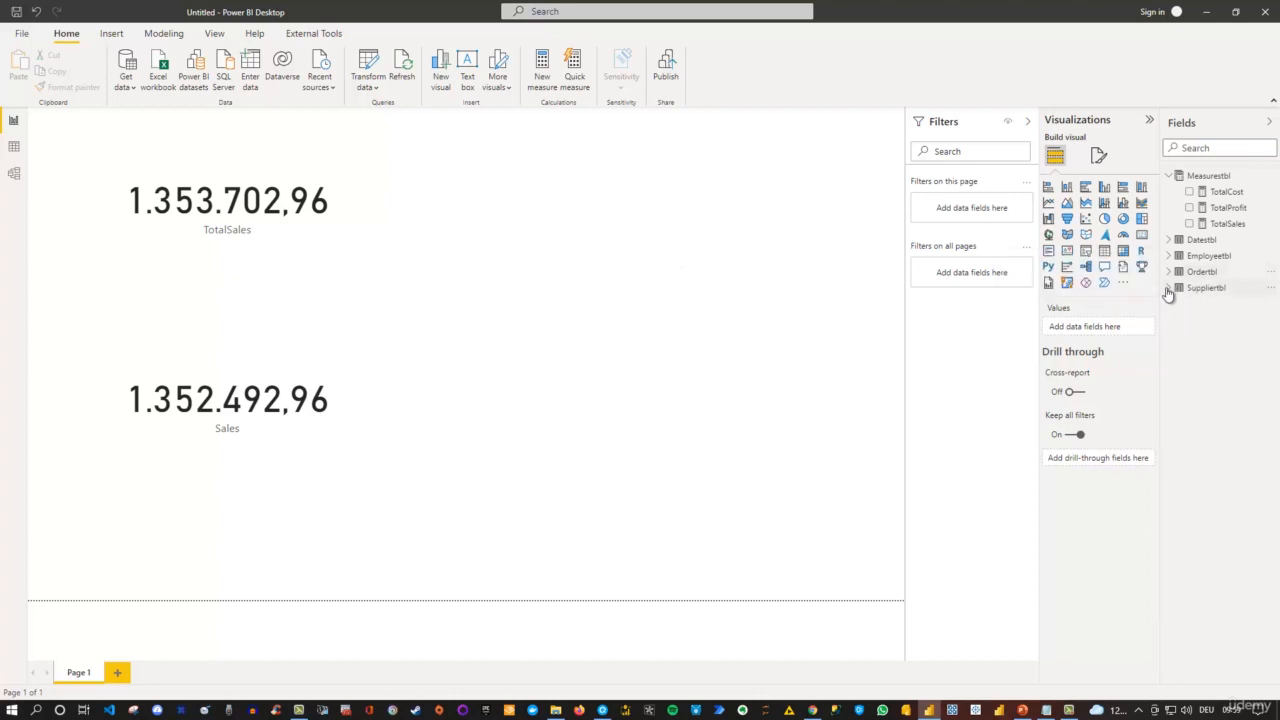
{"action": "left_click", "coordinate": [1170, 241]}
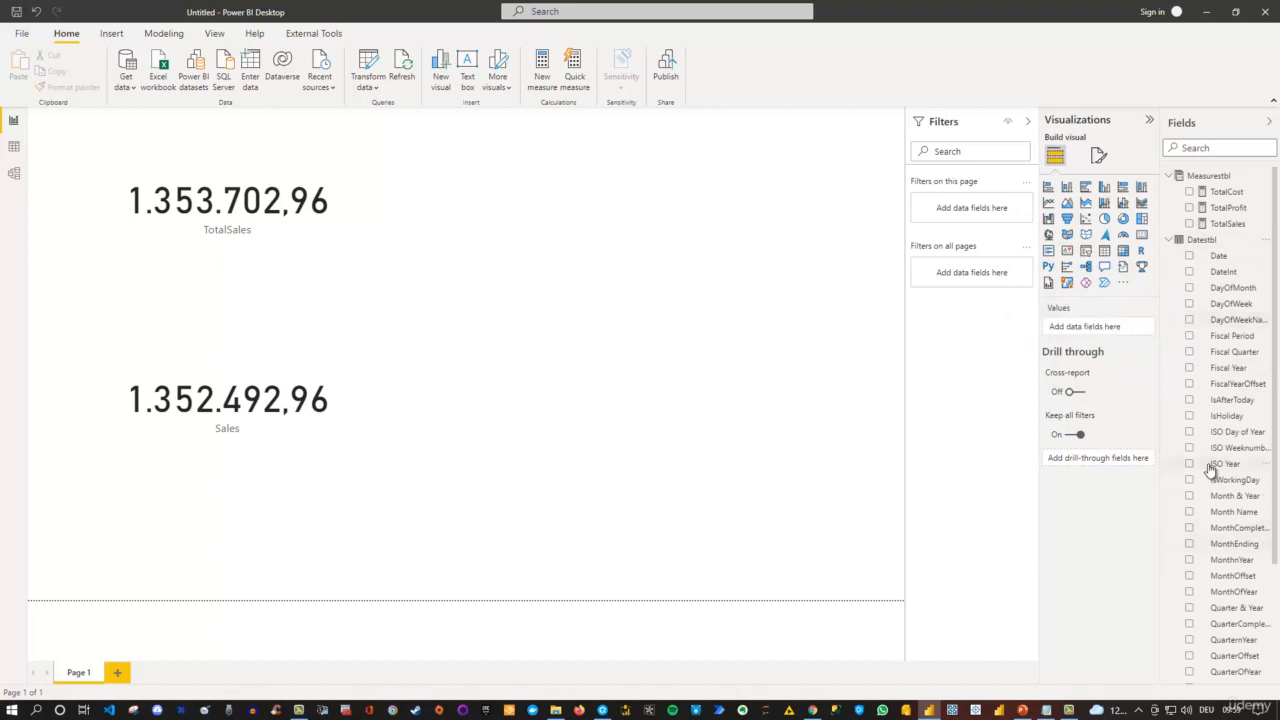
{"action": "left_click", "coordinate": [1189, 369]}
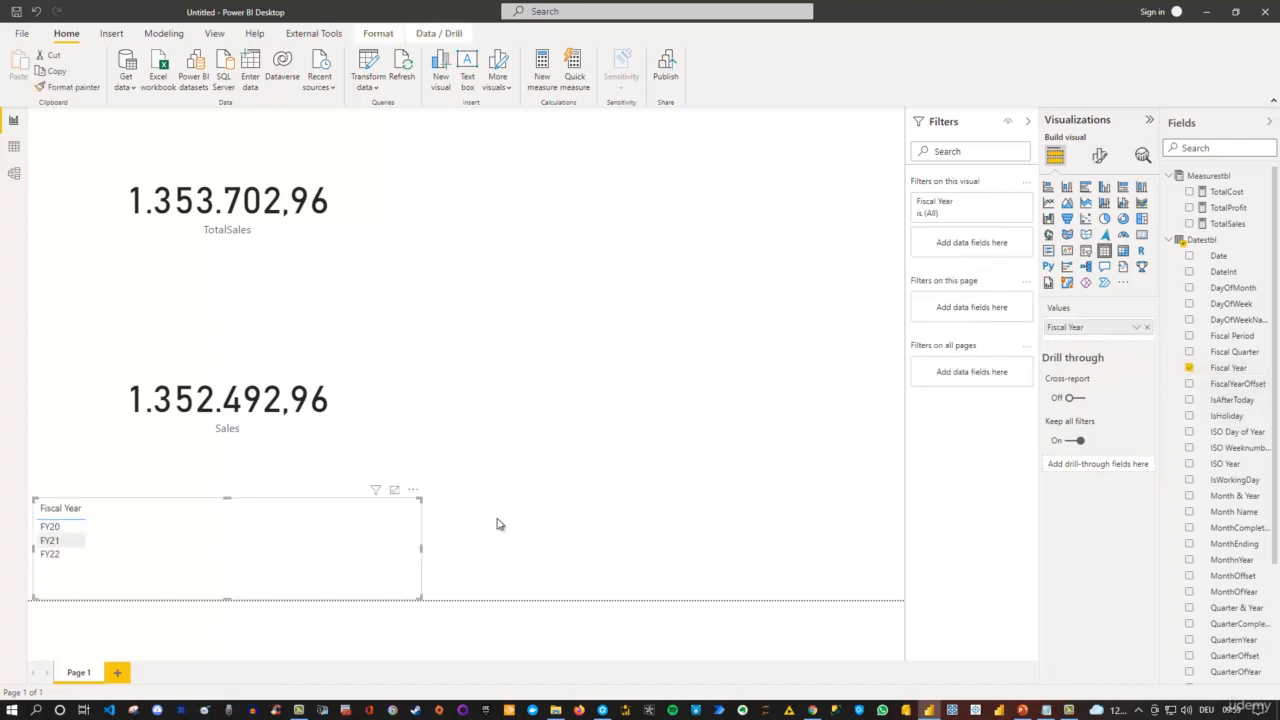
{"action": "left_click", "coordinate": [1189, 225]}
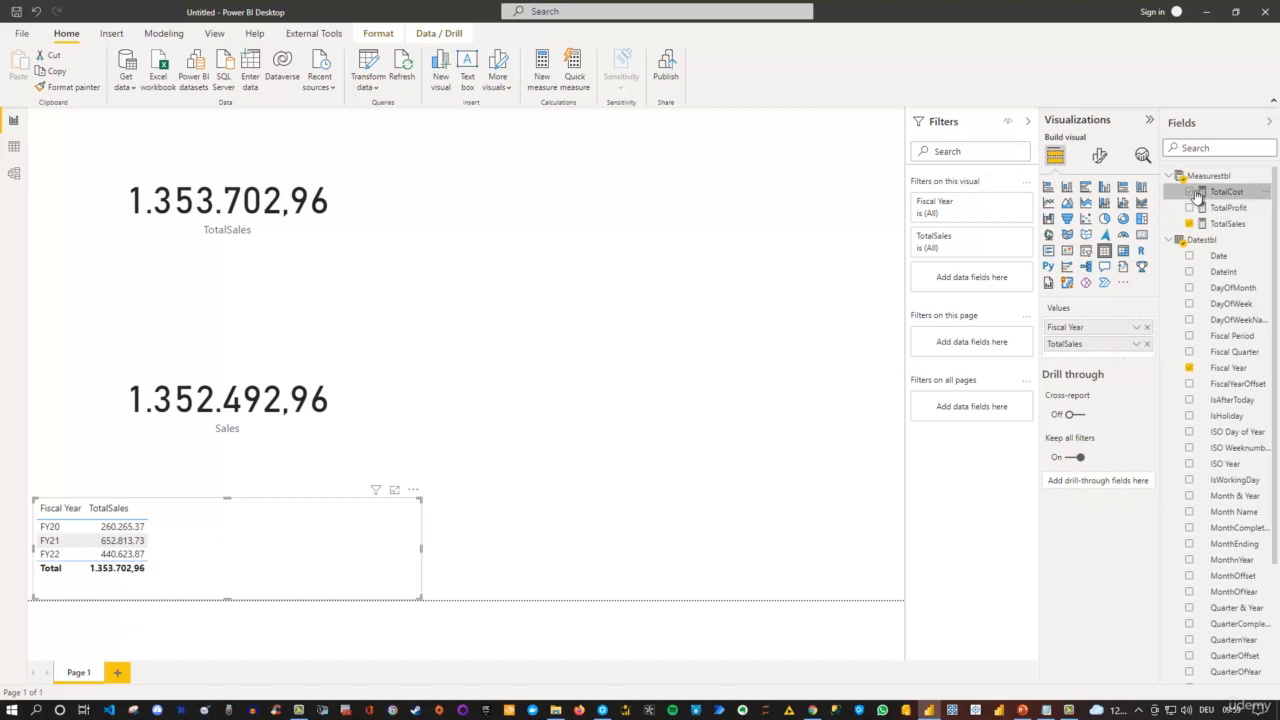
{"action": "left_click", "coordinate": [1190, 192]}
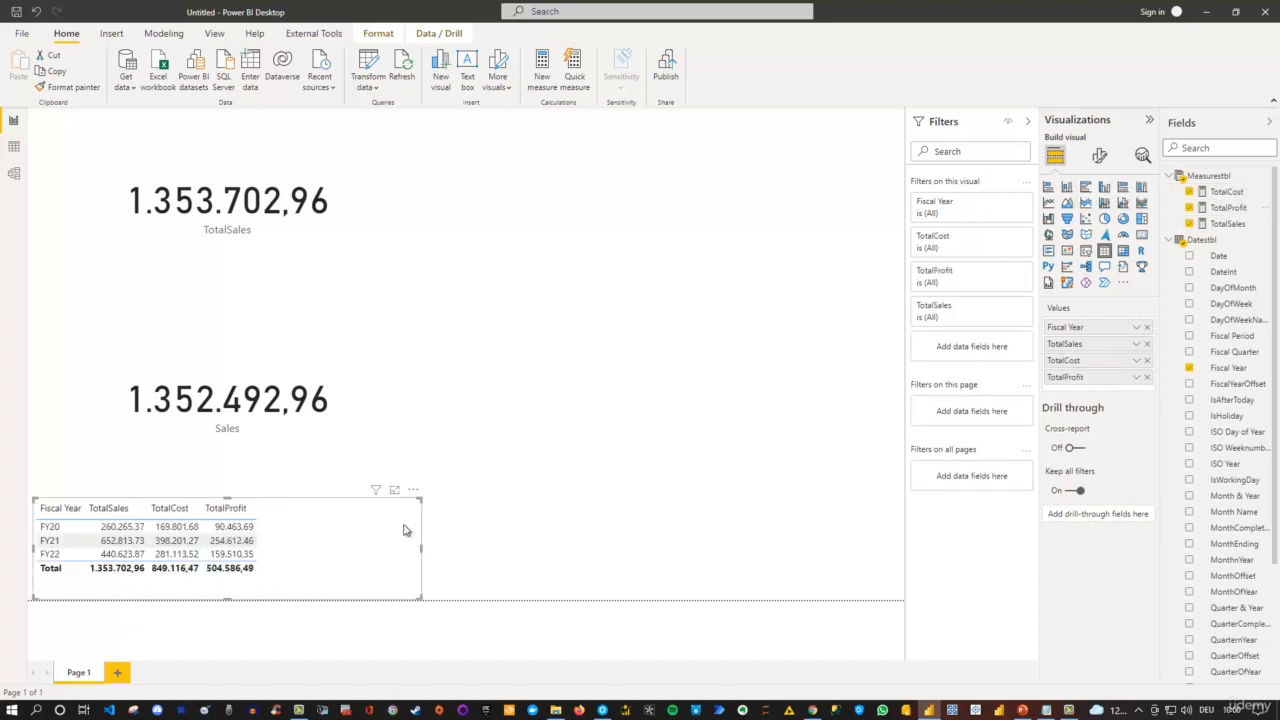
{"action": "left_click_drag", "start_coordinate": [413, 495], "coordinate": [808, 211]}
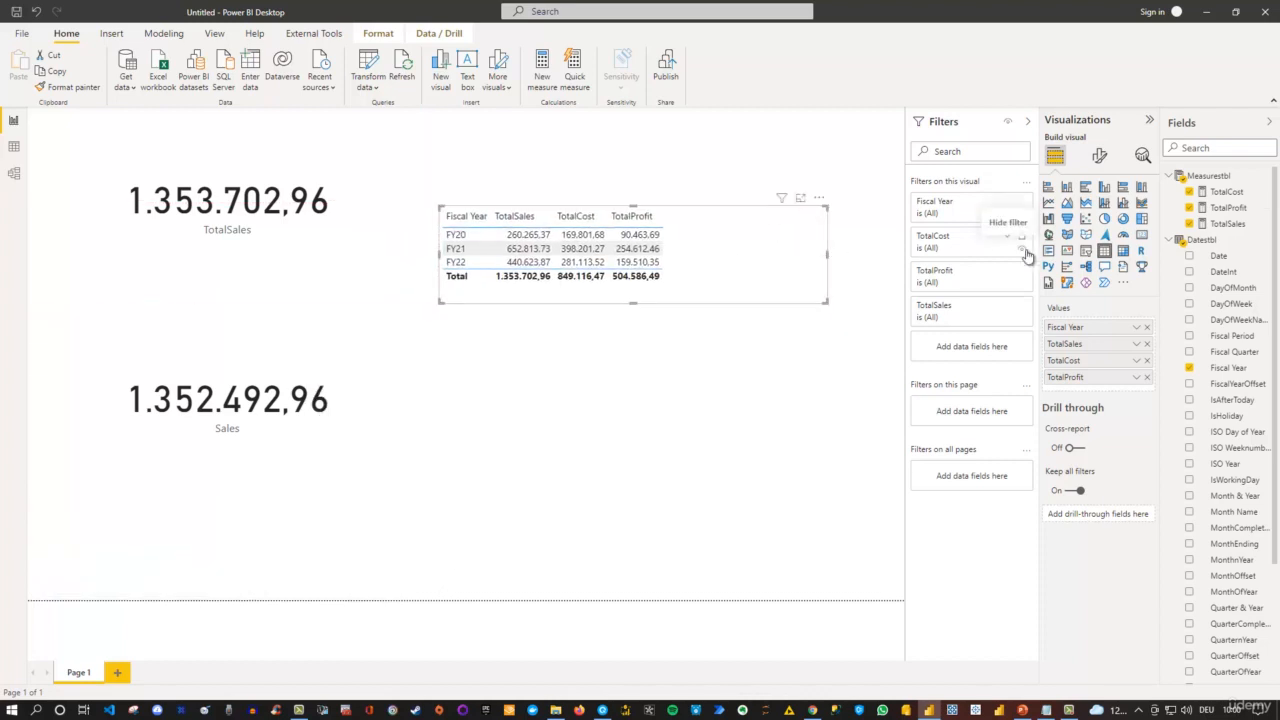
Set the font size of the table's values to 14 pt and enlarge the visual so all rows fit.
{"action": "left_click", "coordinate": [1100, 157]}
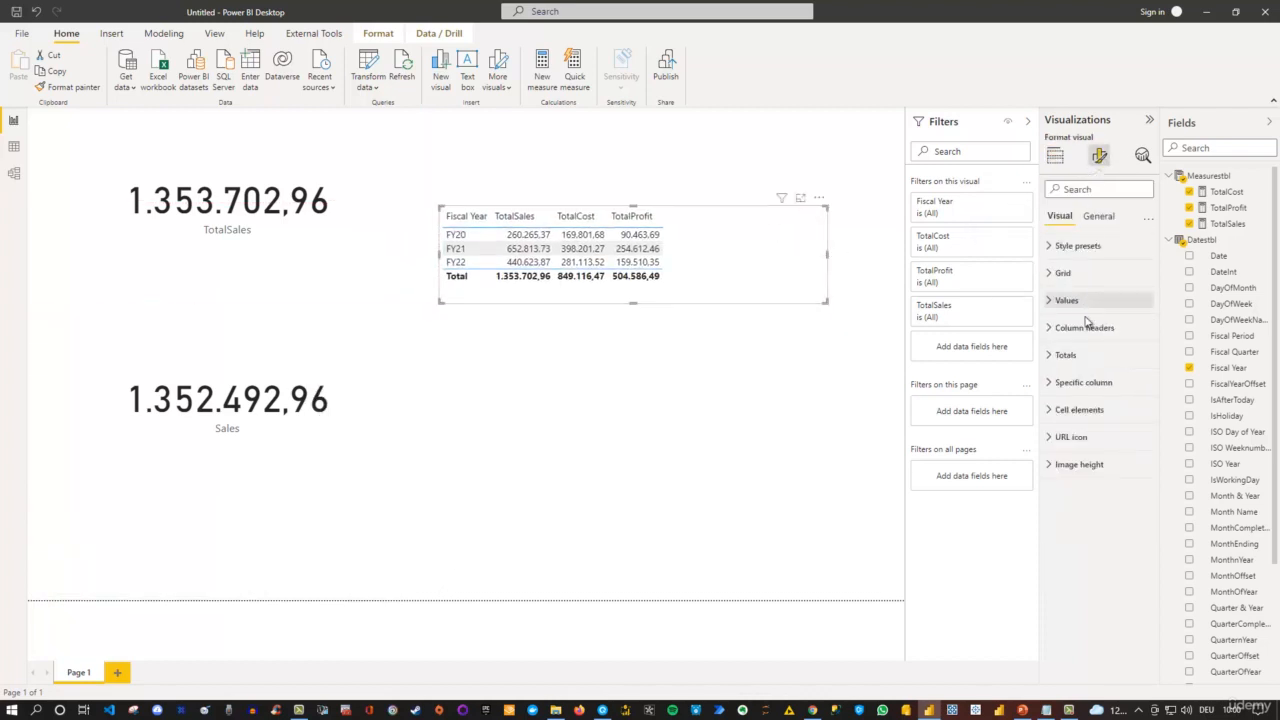
{"action": "left_click", "coordinate": [1055, 300]}
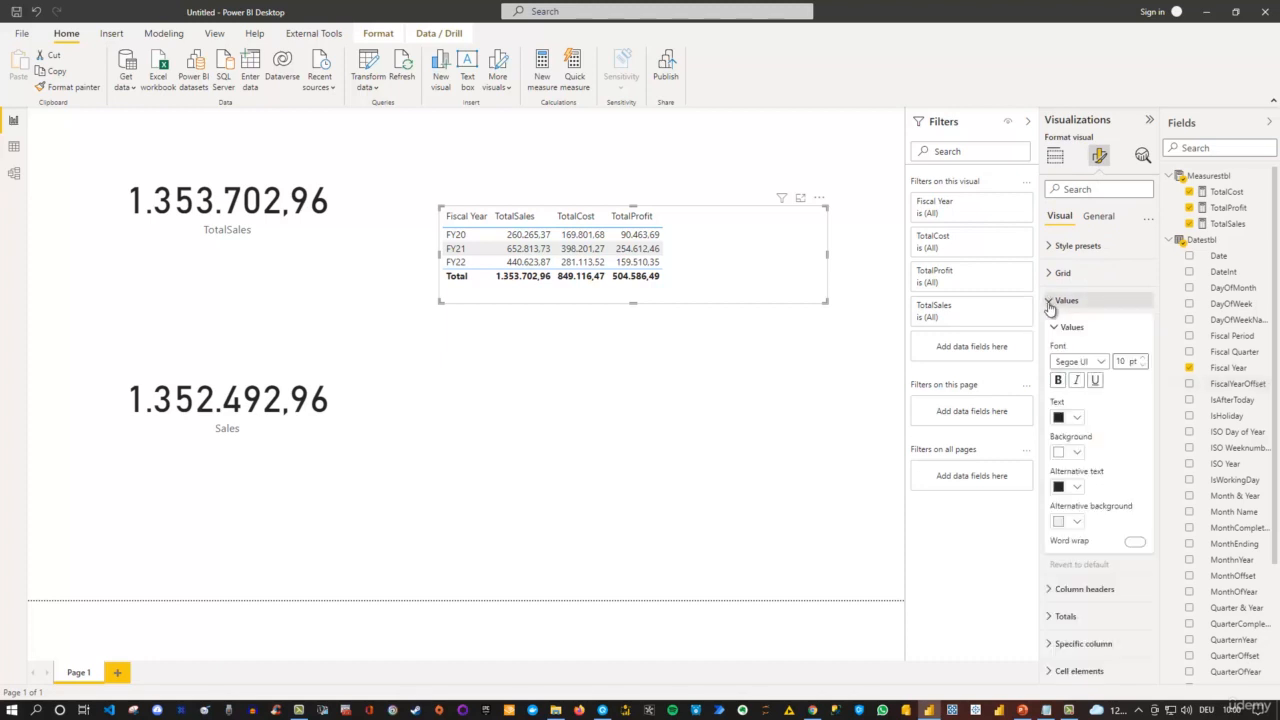
{"action": "left_click", "coordinate": [1120, 361]}
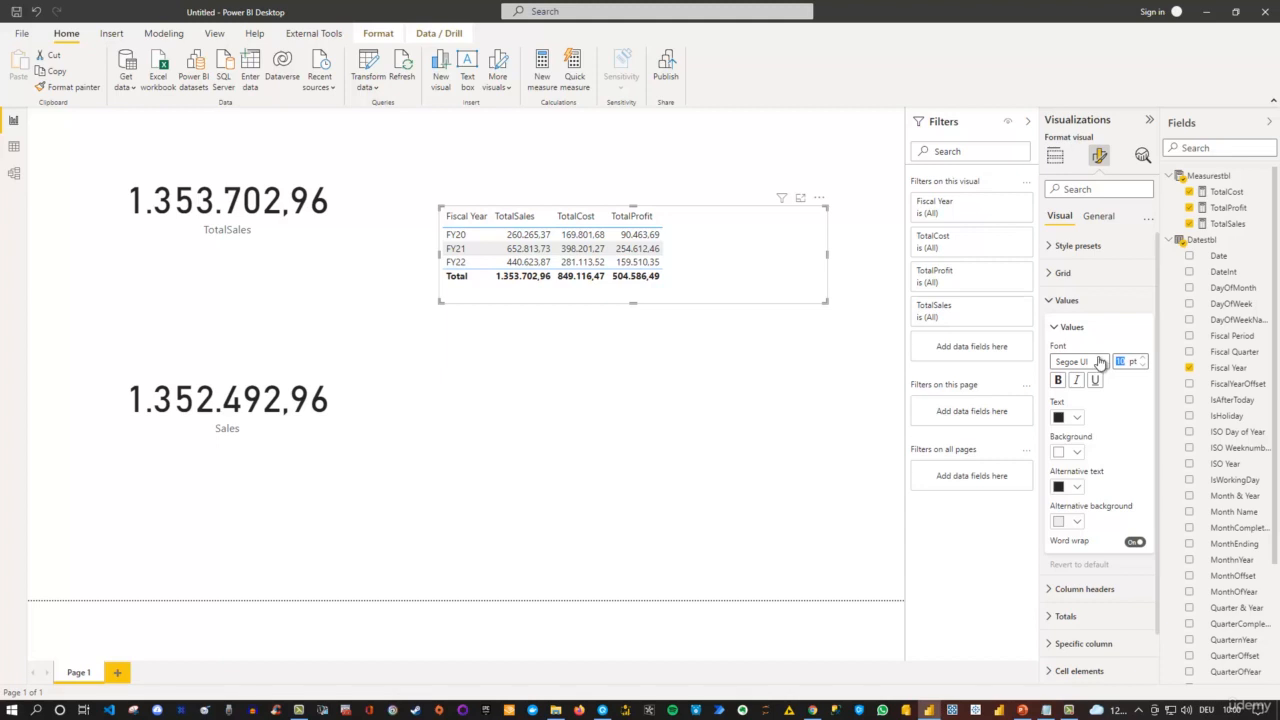
{"action": "type", "text": "14"}
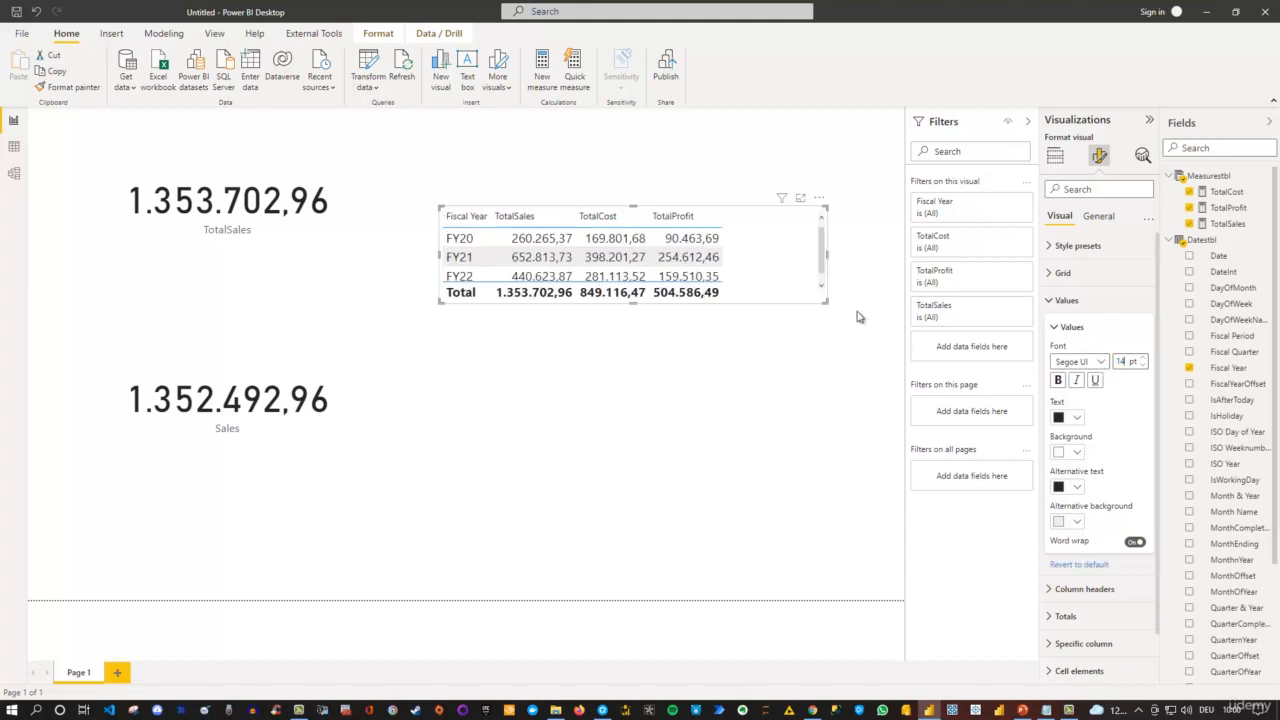
{"action": "left_click_drag", "start_coordinate": [827, 305], "coordinate": [840, 346]}
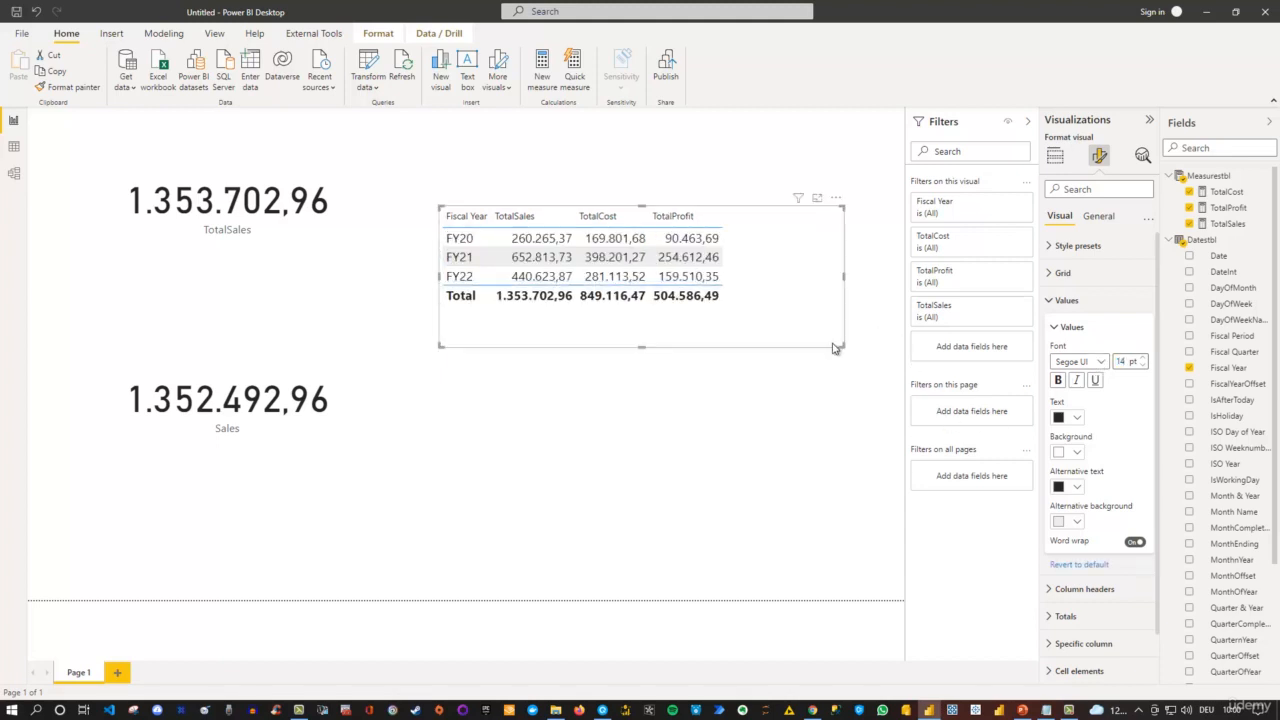
Deselect the table, check the TotalSales measure's definition and format settings, and return to the report page.
{"action": "left_click", "coordinate": [724, 398]}
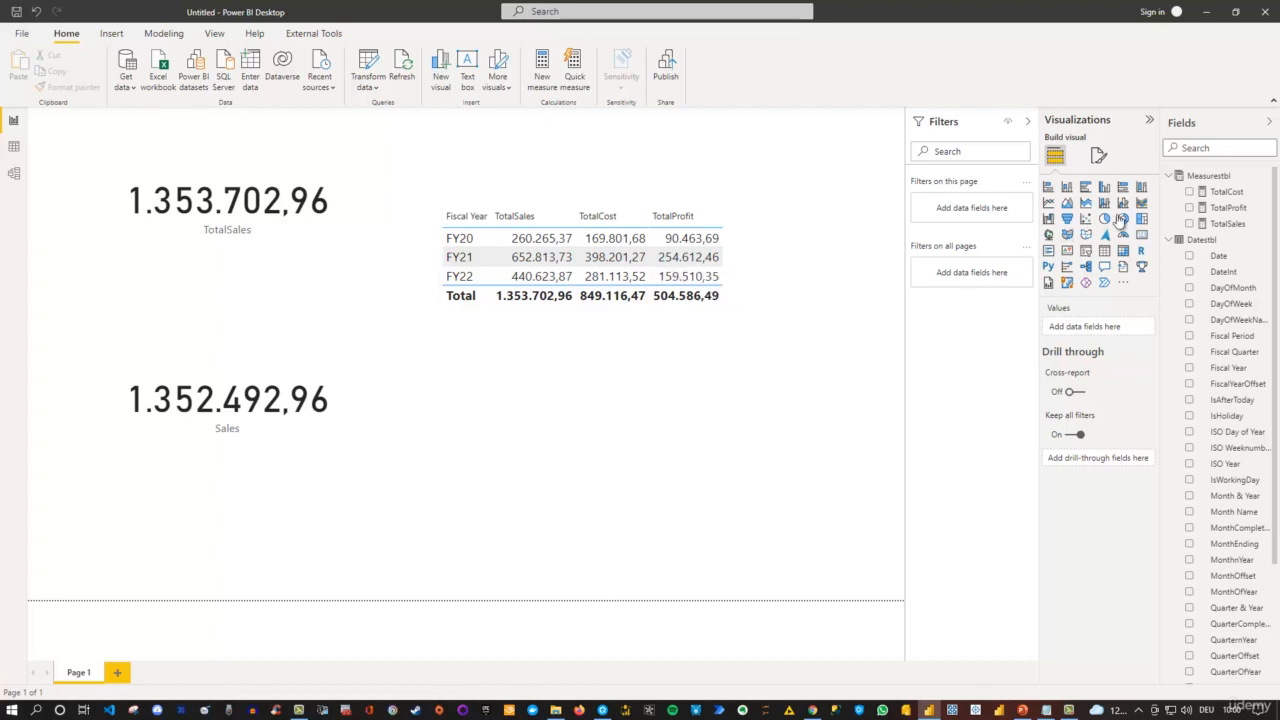
{"action": "left_click", "coordinate": [1228, 224]}
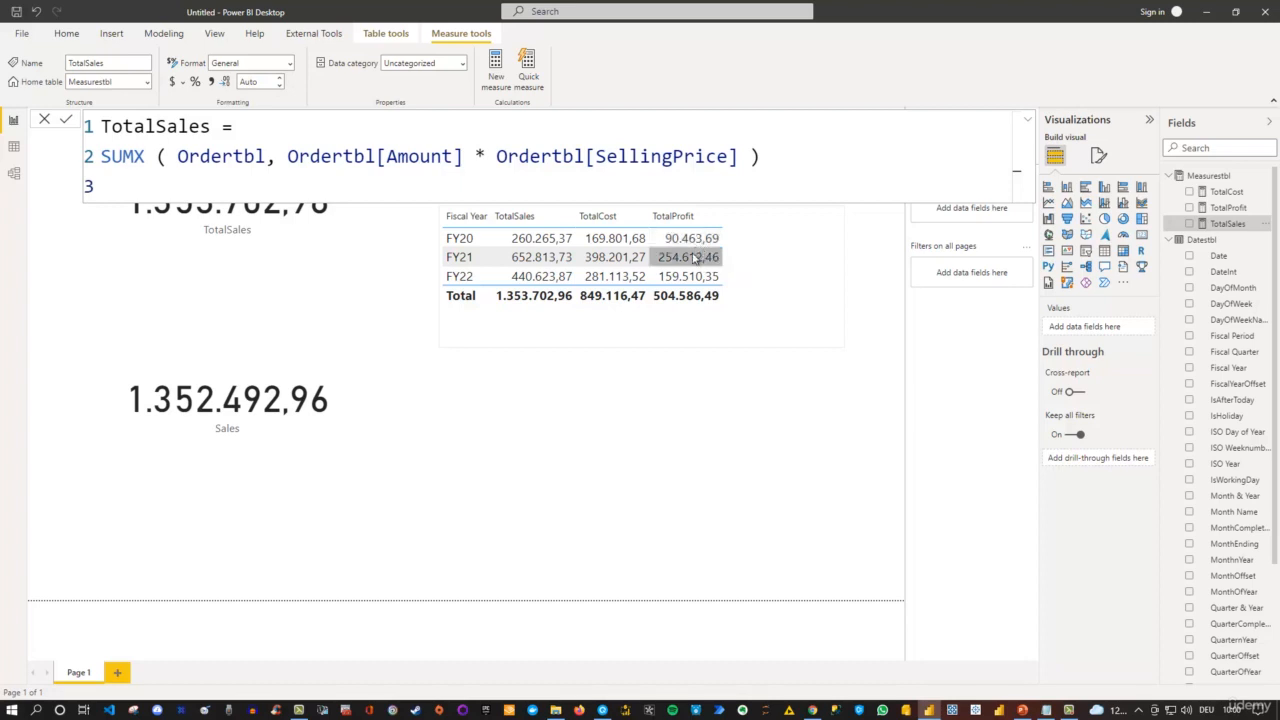
{"action": "left_click", "coordinate": [676, 385]}
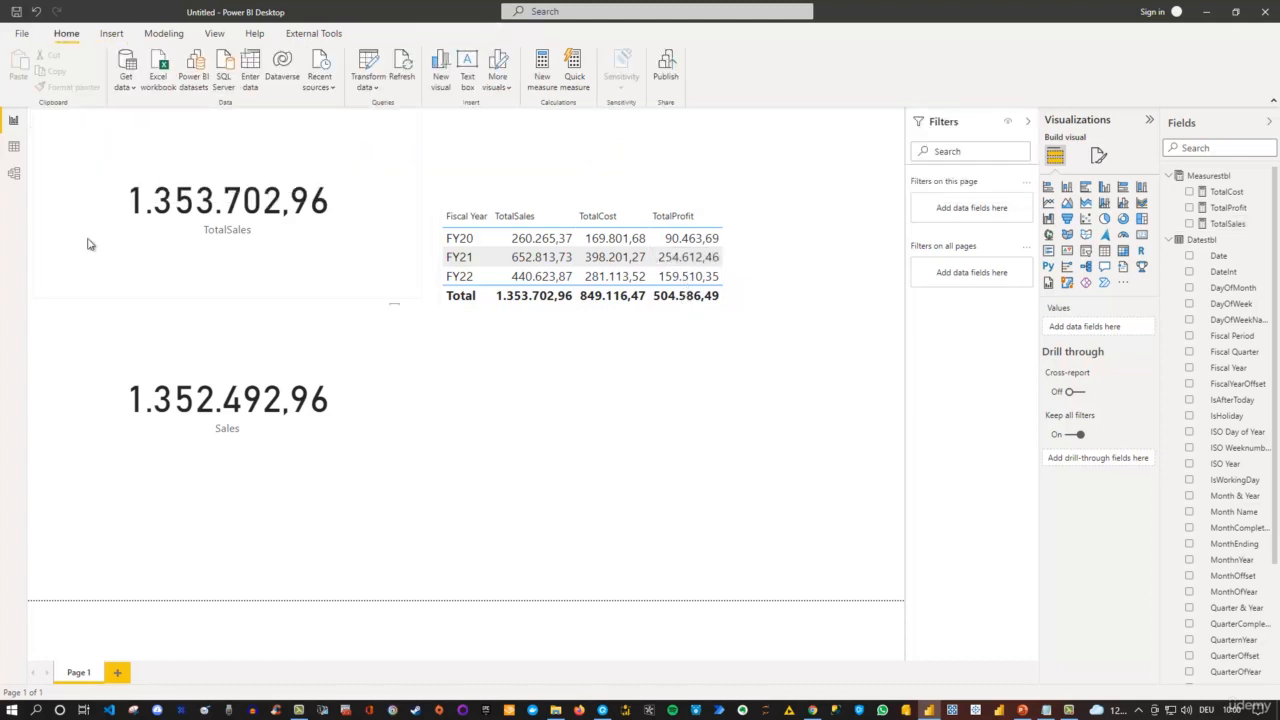
In the model view, move Measurestbl below and to the left of Employeetbl and enlarge it to fit all three measures.
{"action": "left_click", "coordinate": [14, 175]}
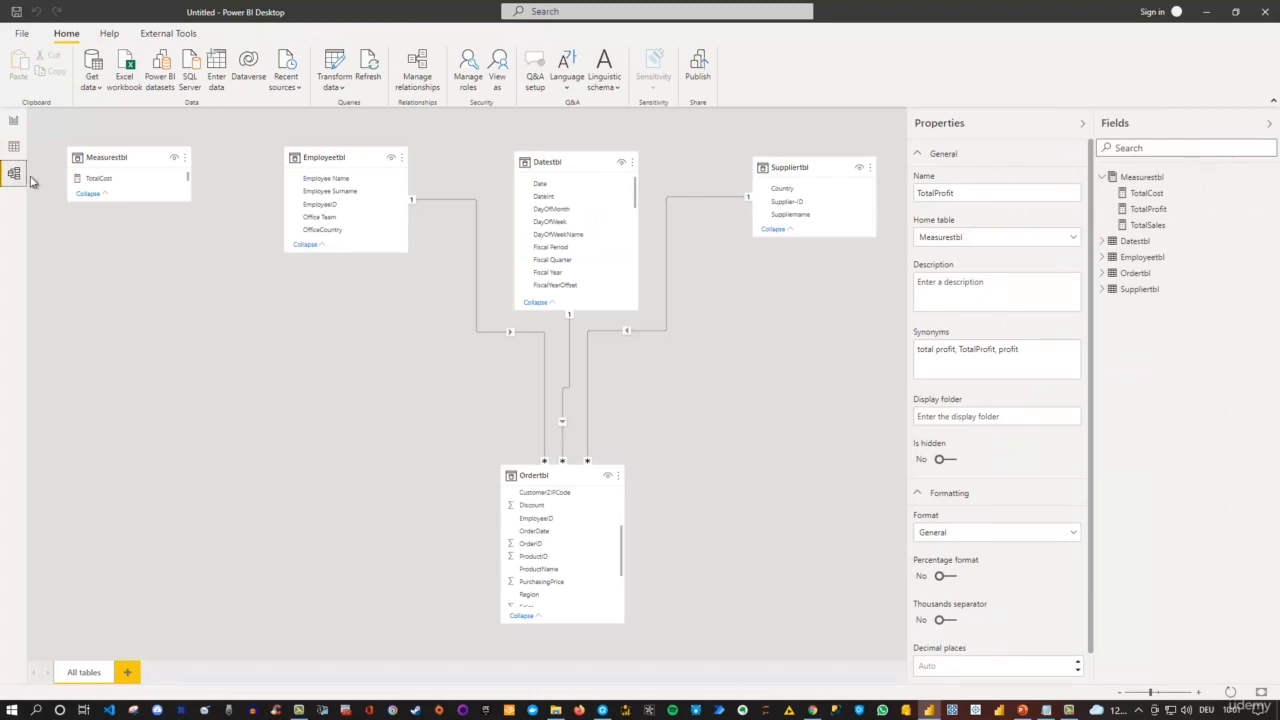
{"action": "left_click_drag", "start_coordinate": [128, 157], "coordinate": [230, 390]}
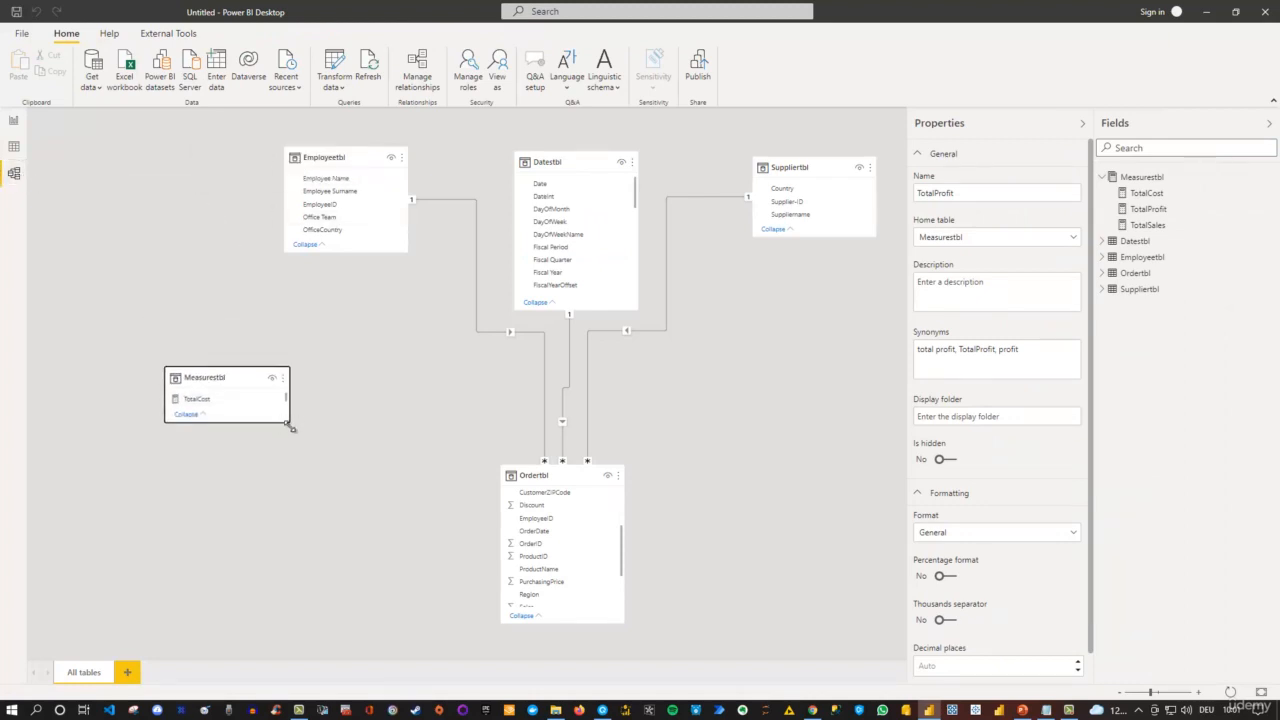
{"action": "left_click_drag", "start_coordinate": [288, 424], "coordinate": [324, 477]}
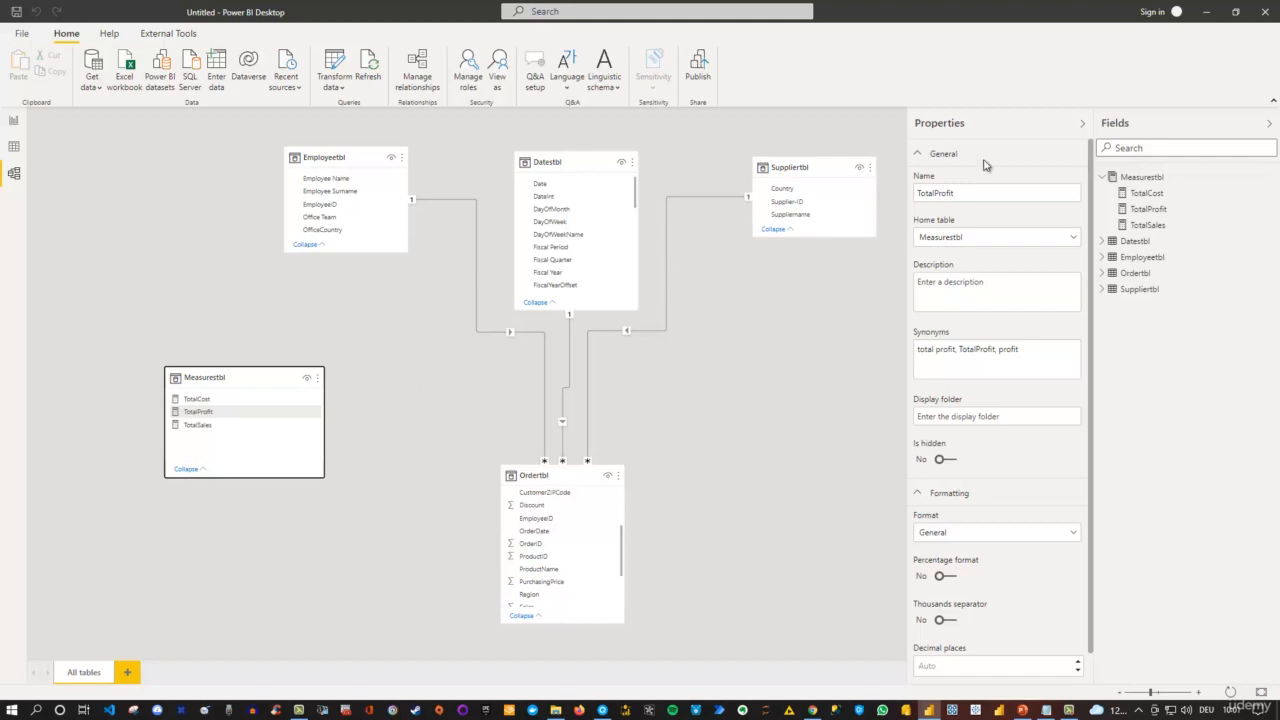
Select the TotalSales, TotalCost and TotalProfit measures together and set their decimal places to 2.
{"action": "left_click", "coordinate": [1153, 228]}
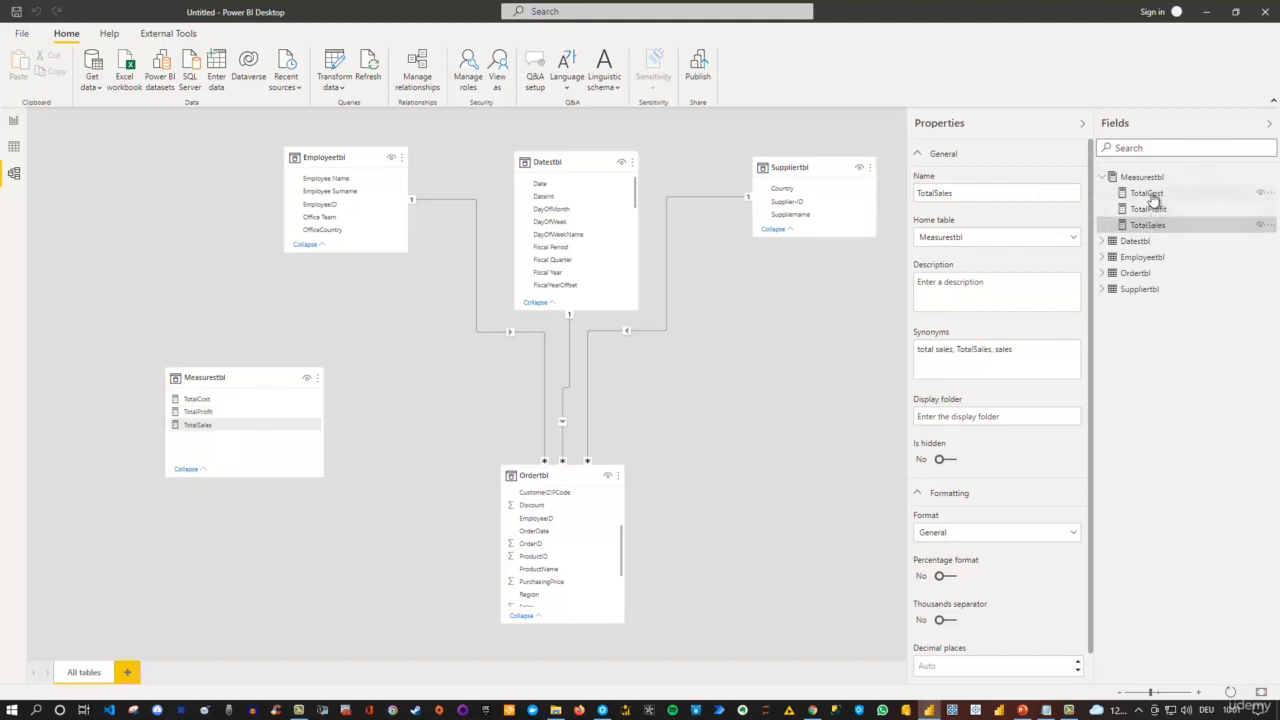
{"action": "left_click", "coordinate": [1153, 195], "text": "ctrl"}
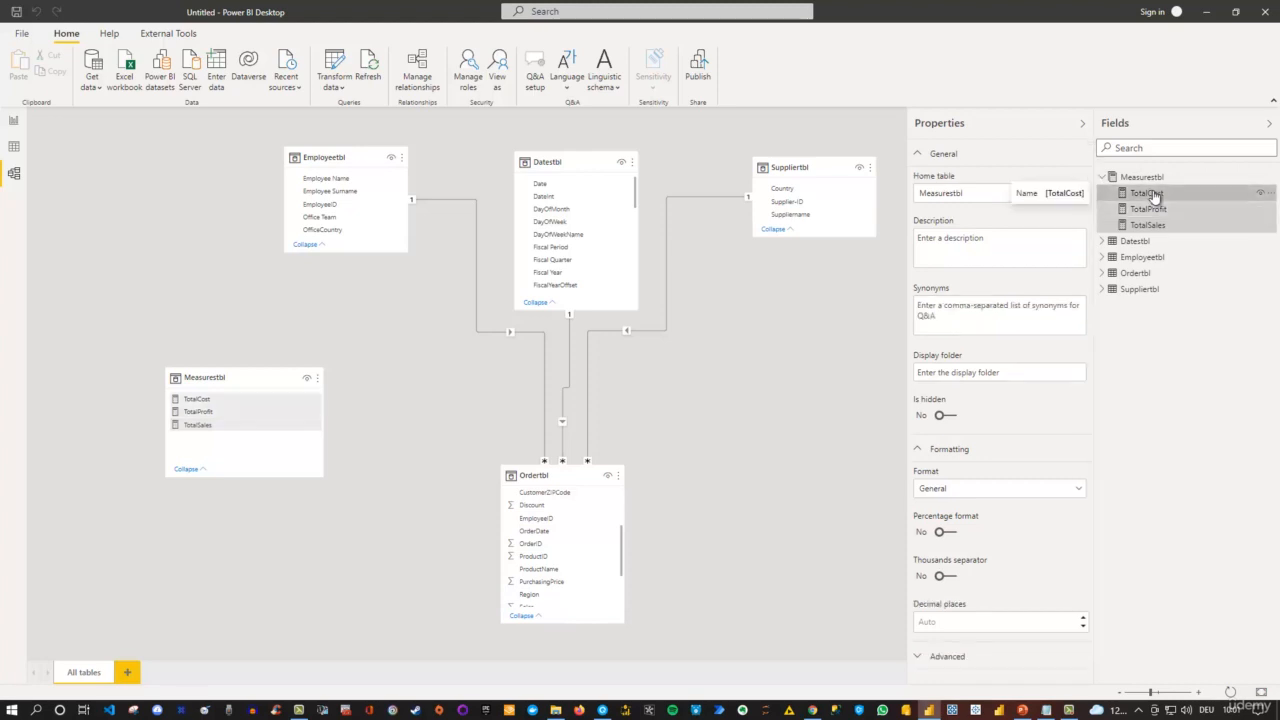
{"action": "left_click", "coordinate": [1165, 210], "text": "ctrl"}
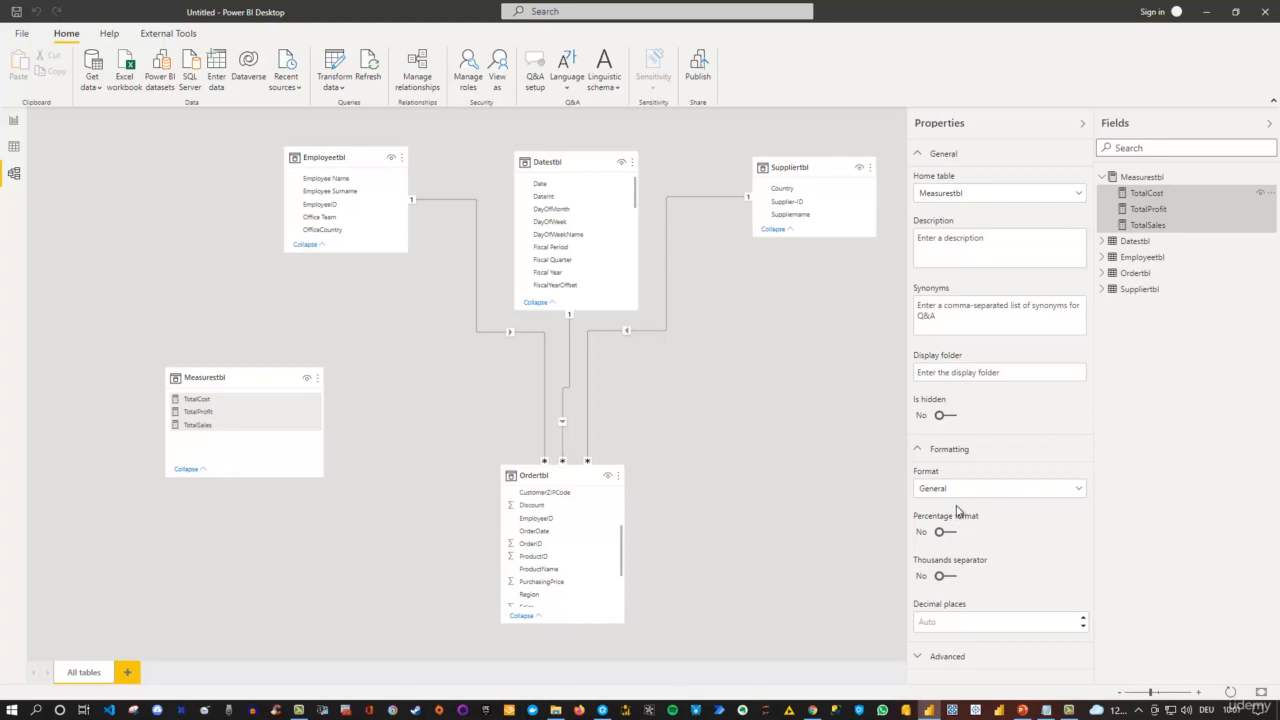
{"action": "left_click", "coordinate": [935, 624]}
{"action": "type", "text": "2"}
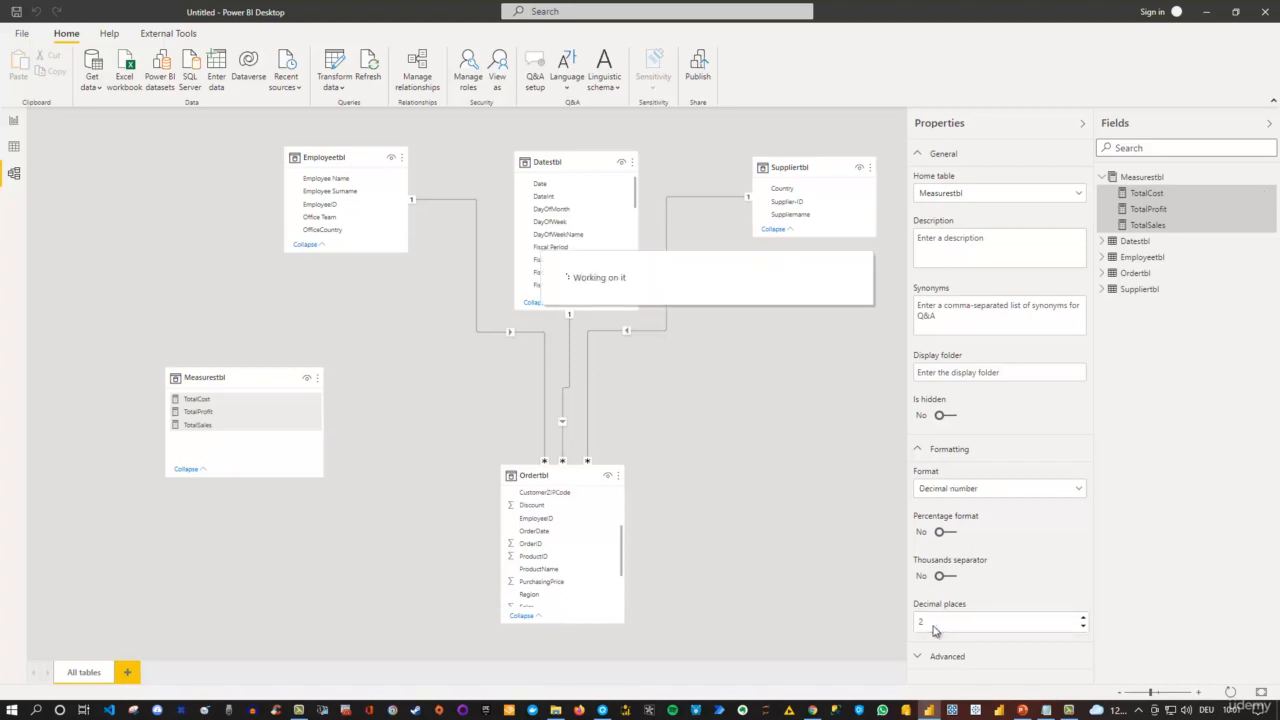
Set the format of the three selected measures to Currency with the currency format $ English (United States).
{"action": "left_click", "coordinate": [1079, 489]}
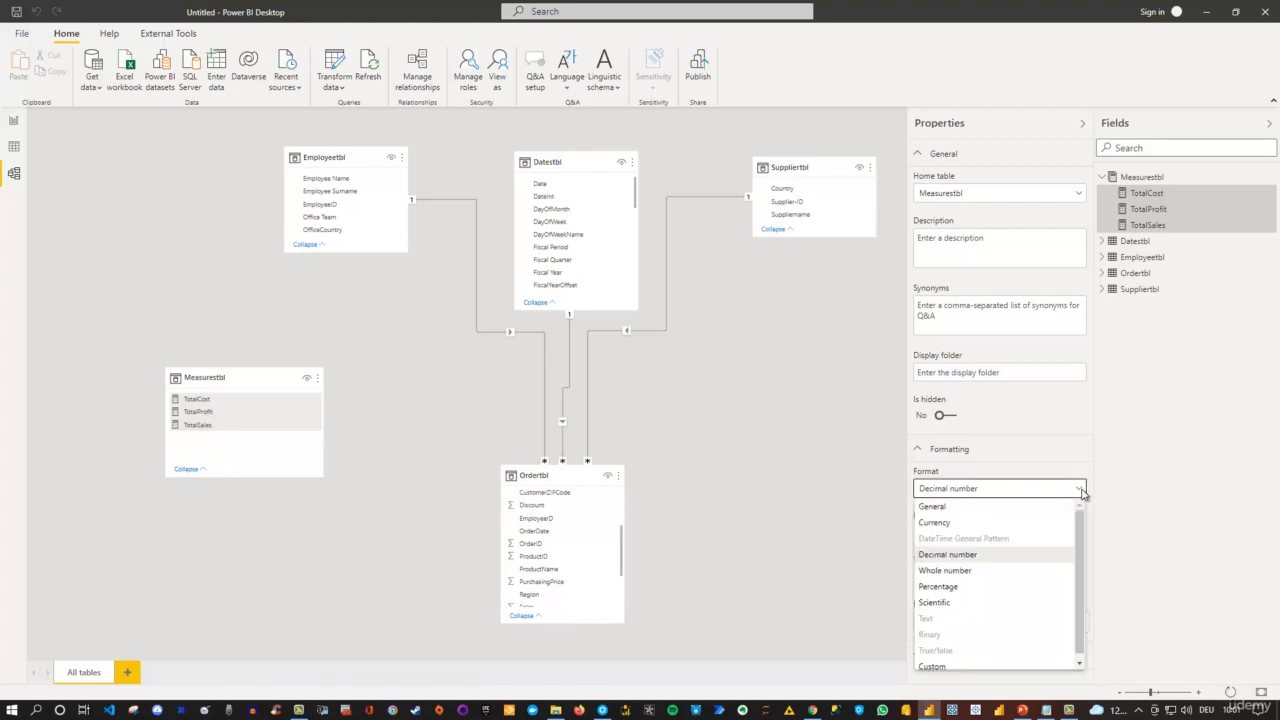
{"action": "left_click", "coordinate": [959, 526]}
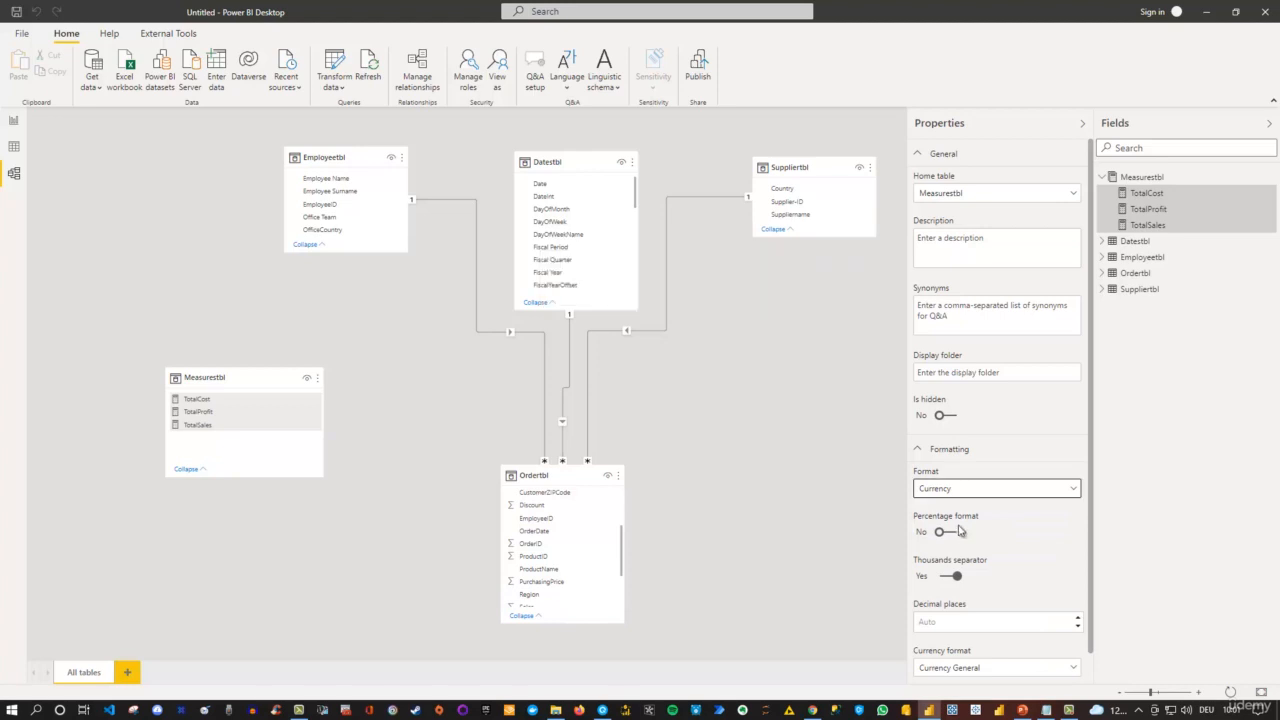
{"action": "scroll", "coordinate": [975, 620], "scroll_direction": "down", "scroll_amount": 1}
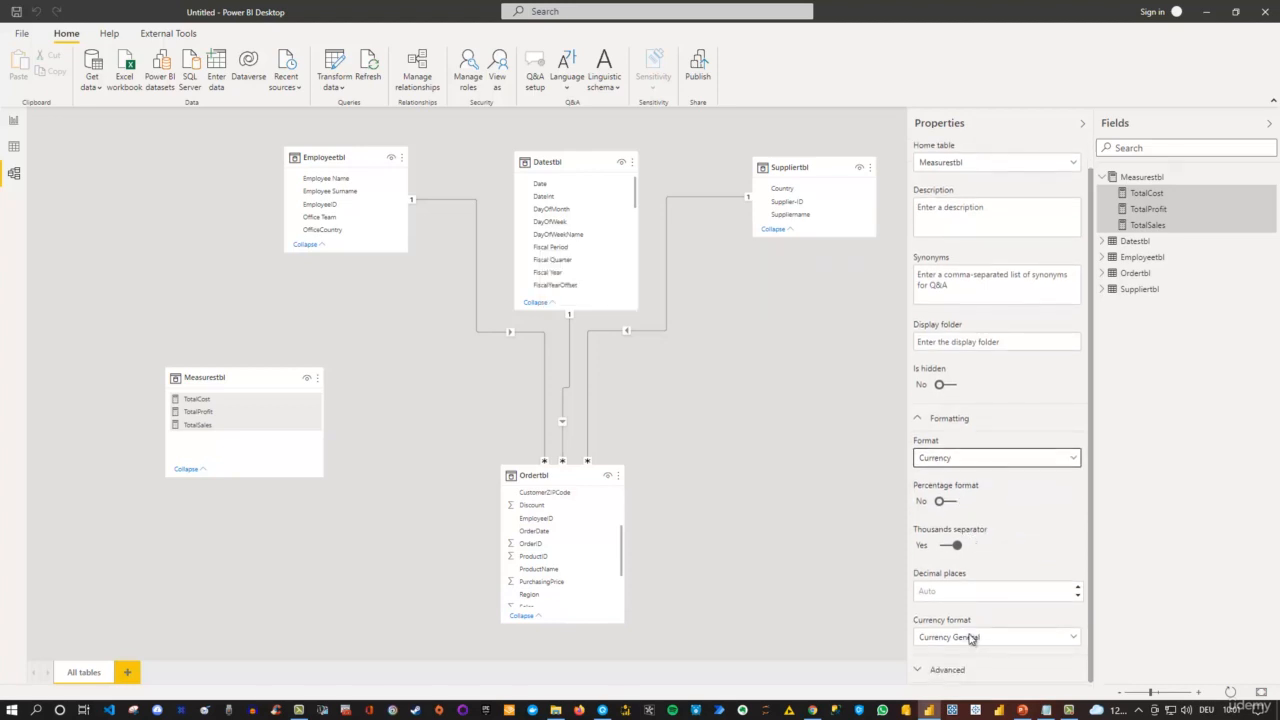
{"action": "left_click", "coordinate": [969, 638]}
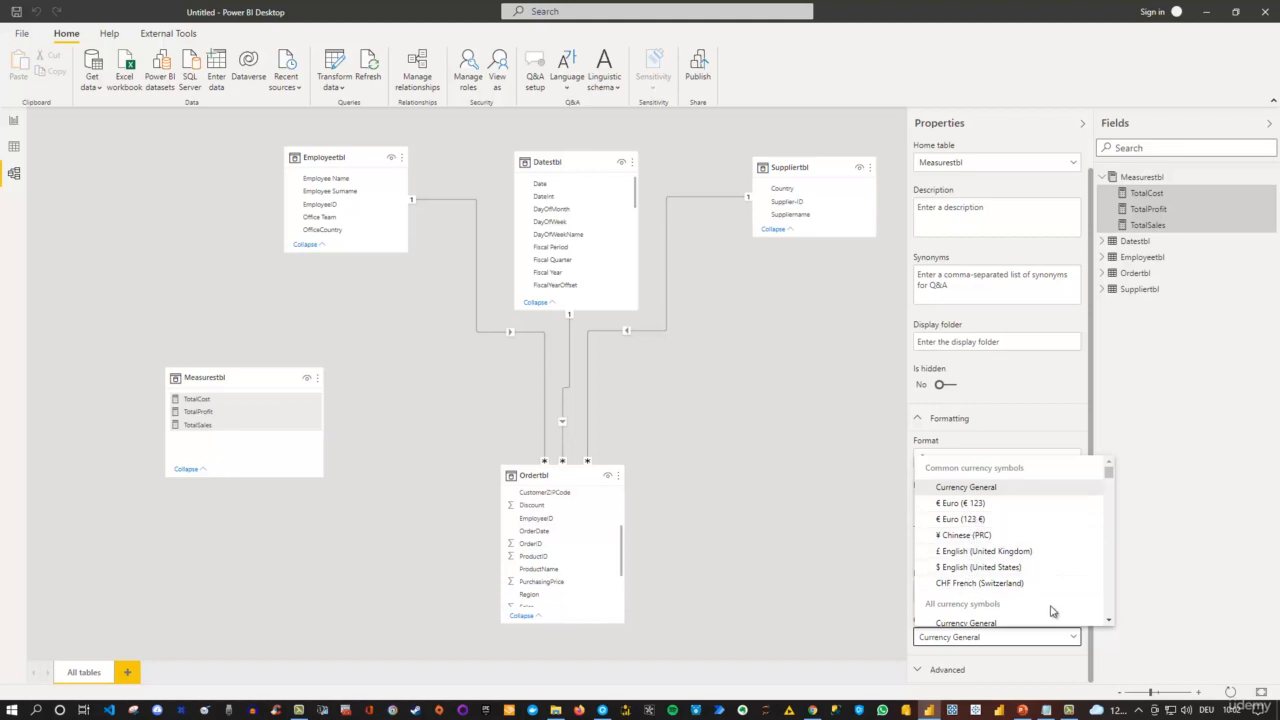
{"action": "left_click", "coordinate": [980, 567]}
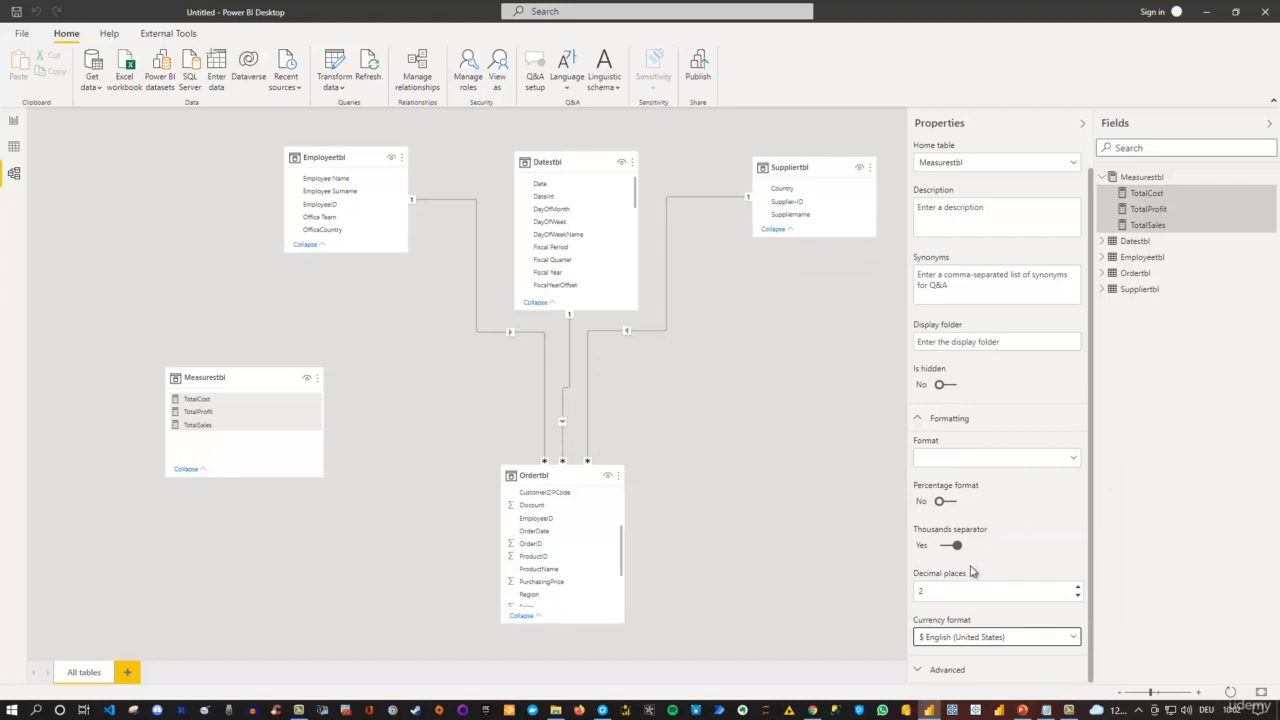
Return to the report view and check the currency formatting in the visuals and in the TotalProfit measure's settings.
{"action": "left_click", "coordinate": [14, 124]}
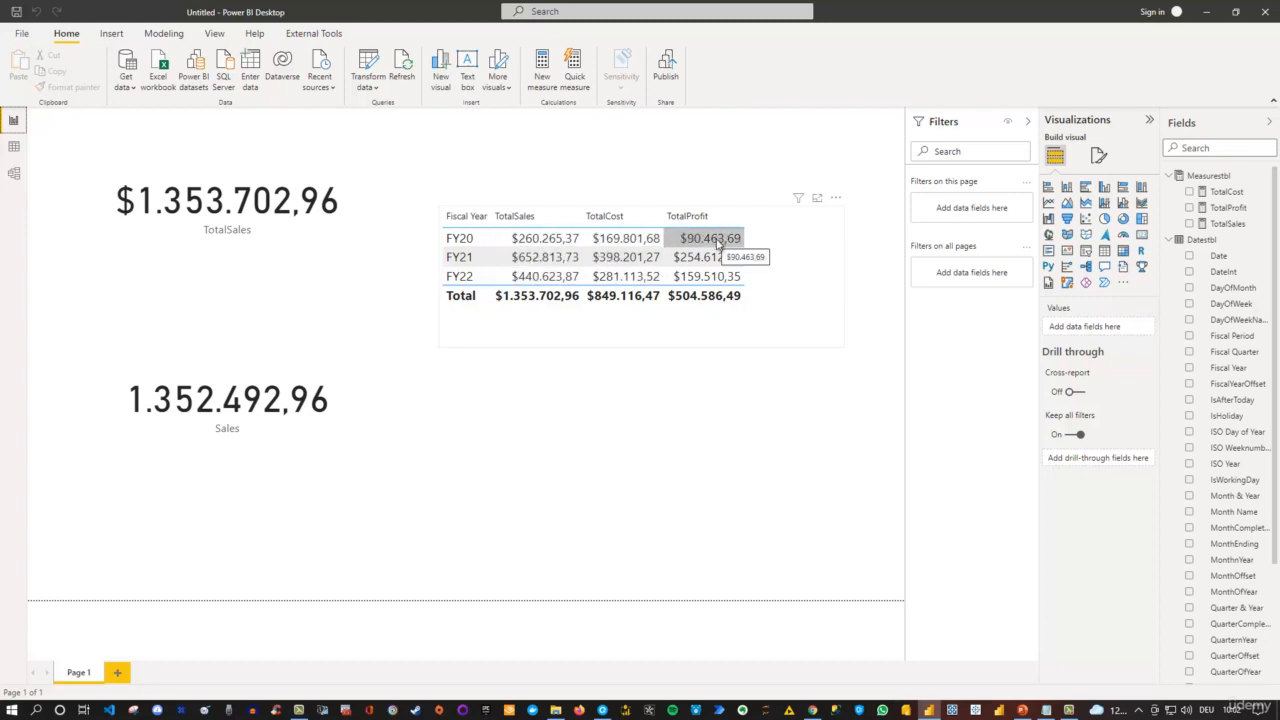
{"action": "left_click", "coordinate": [1224, 208]}
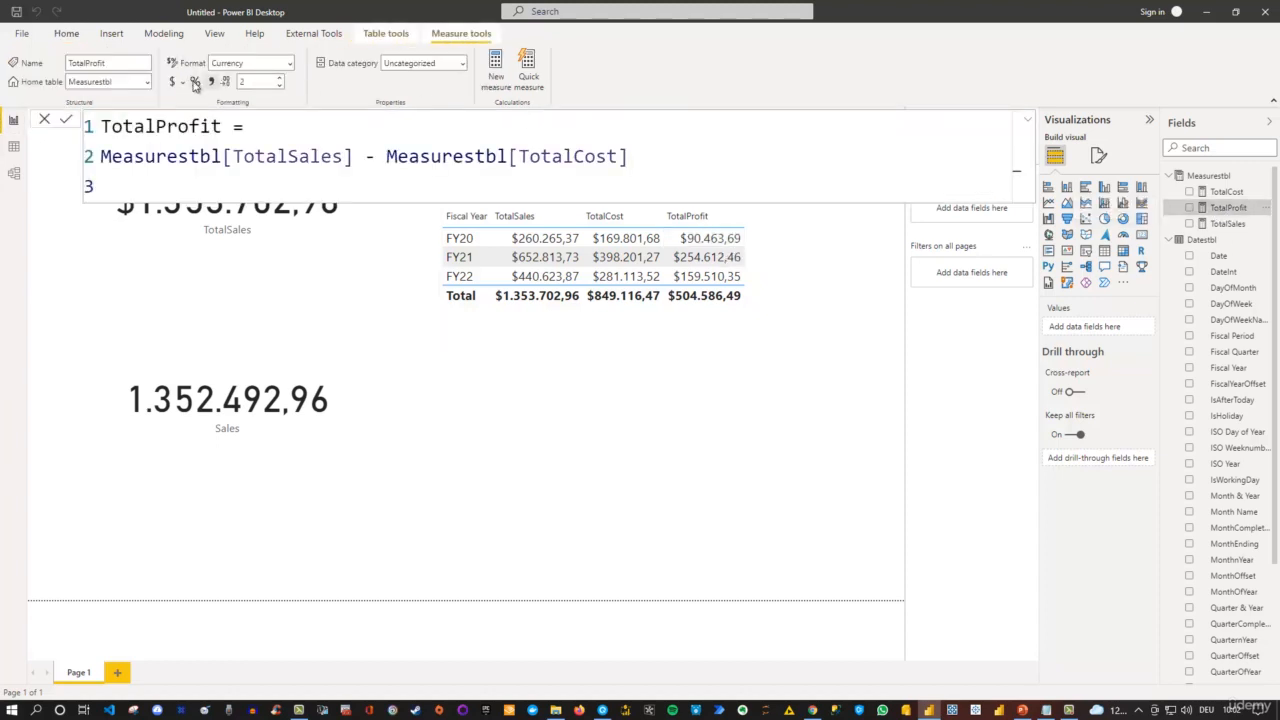
{"action": "left_click", "coordinate": [581, 393]}
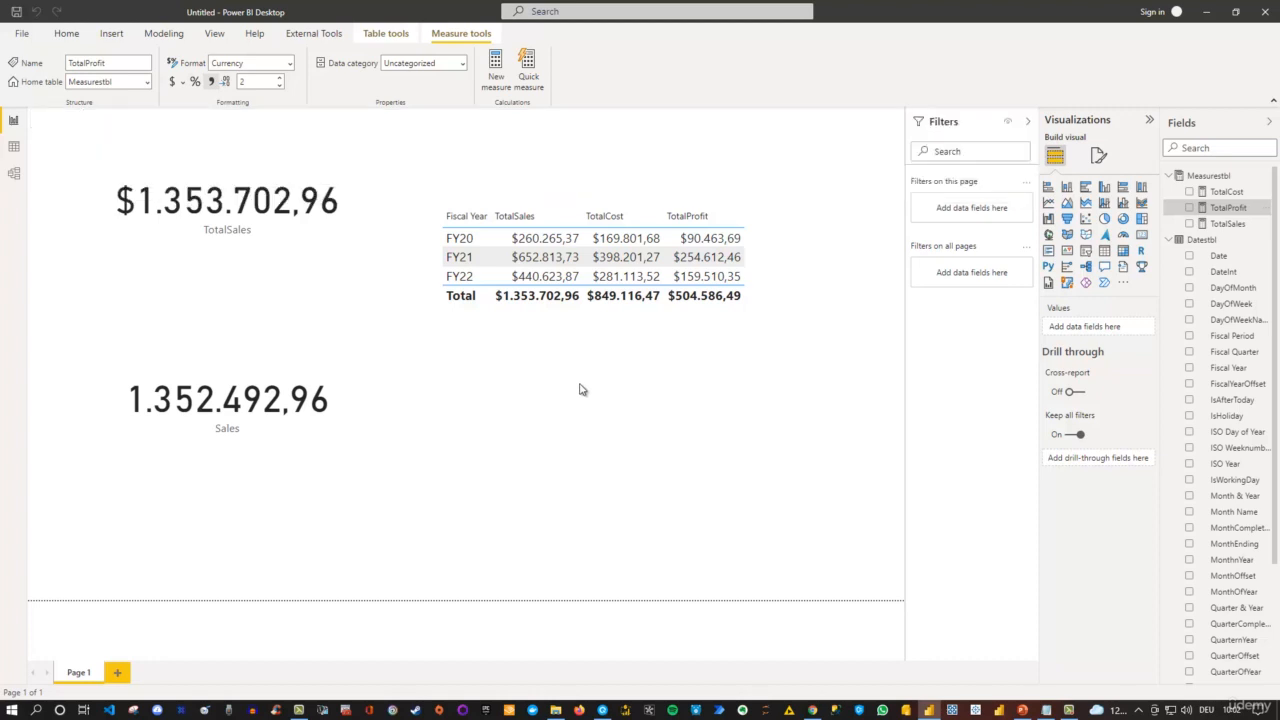